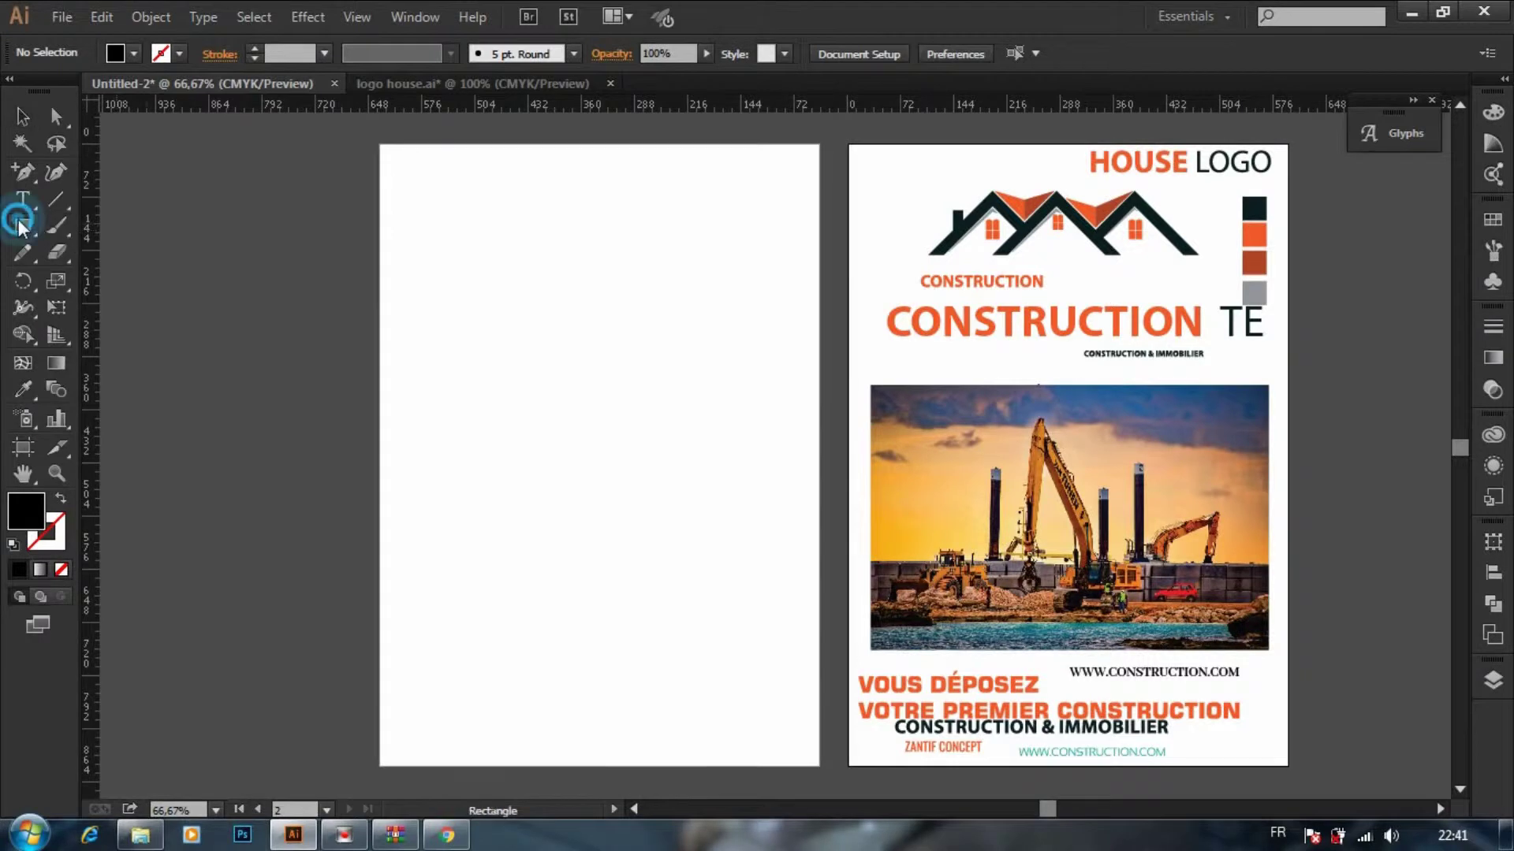
Step: Draw a rectangle across the upper part of the blank page and fill it with the bright orange sampled from the palette
drag(381, 147, 820, 414)
key(v)
click(31, 389)
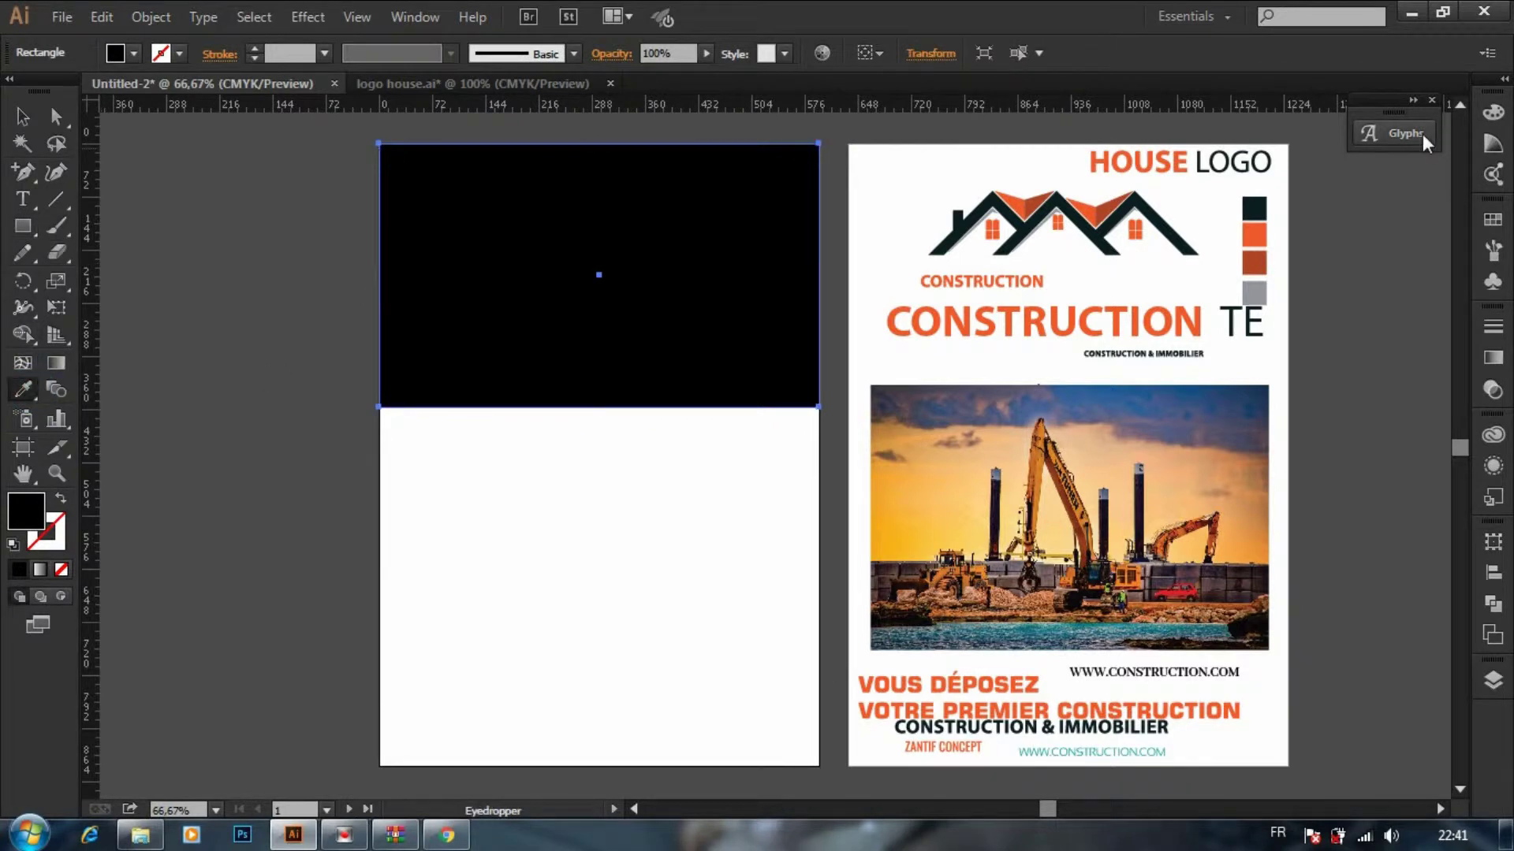
click(1257, 232)
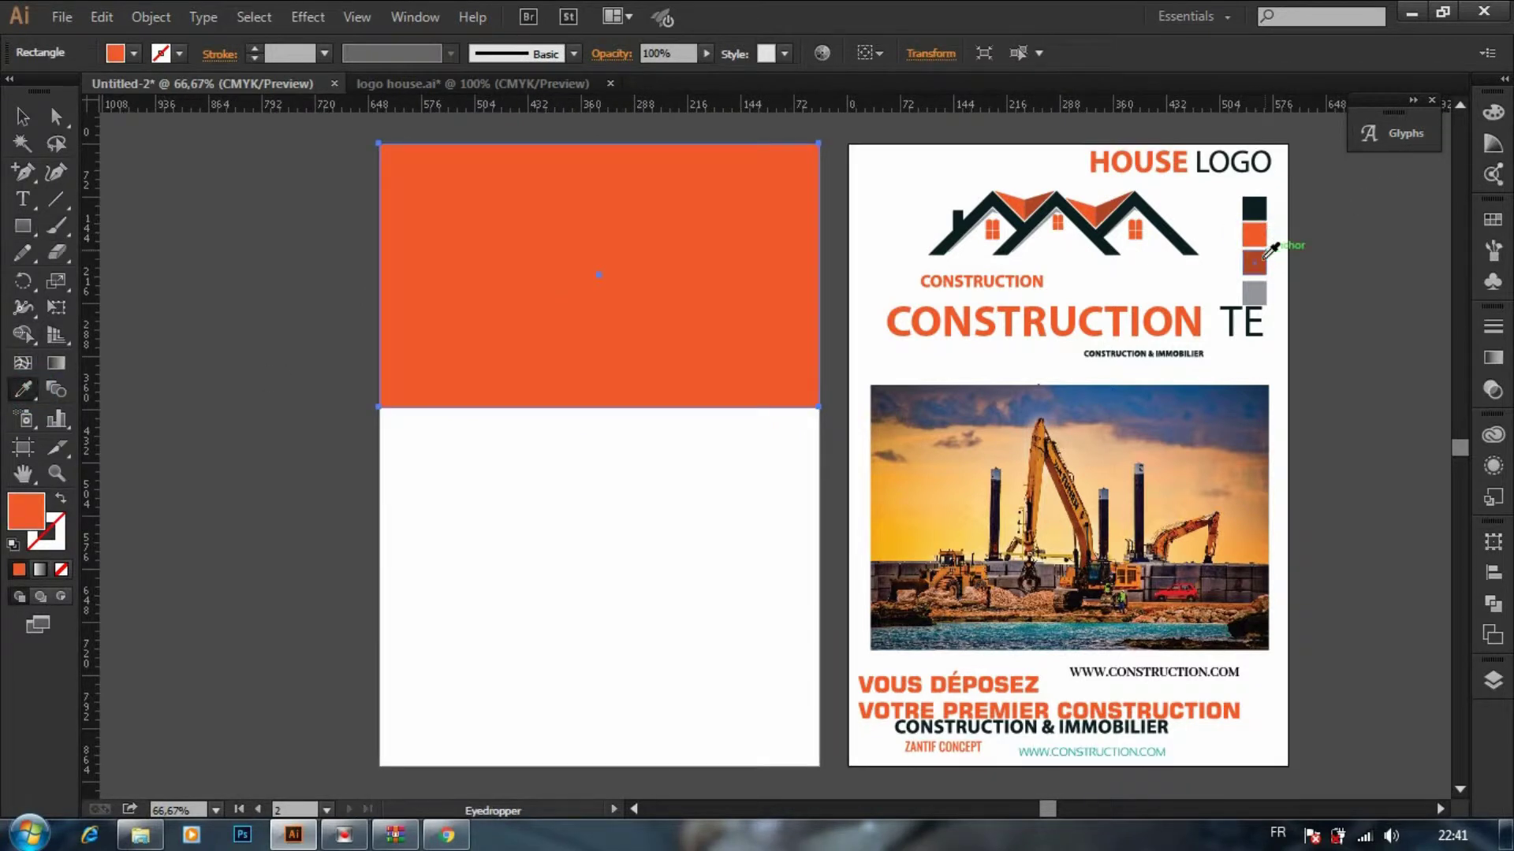
click(1263, 260)
click(1260, 231)
key(v)
Step: Add an anchor point at the middle of the orange rectangle's lower edge and raise it to form a roof-shaped notch
click(26, 171)
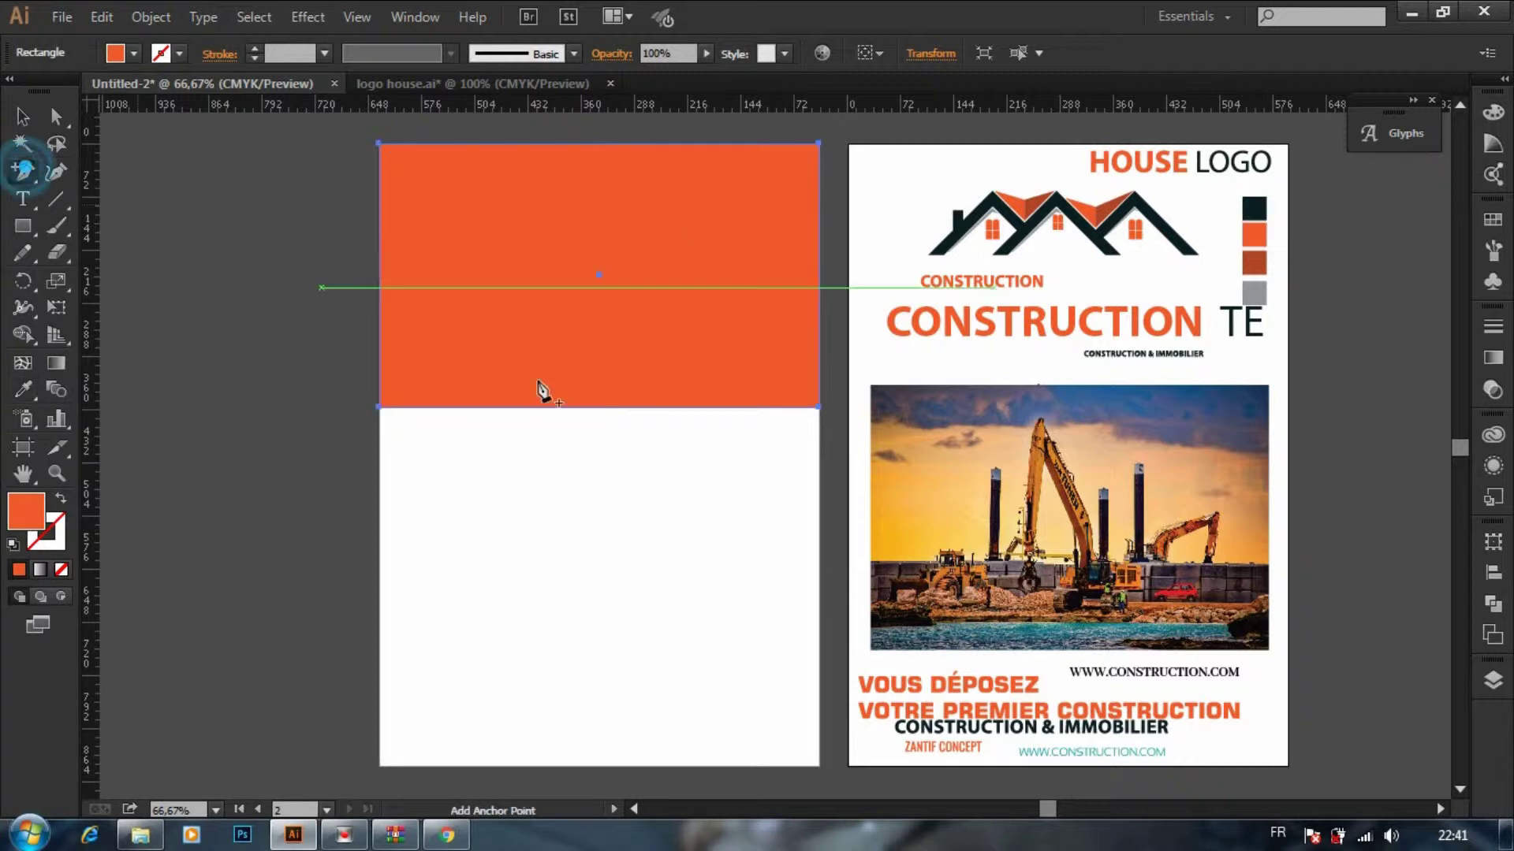
click(597, 408)
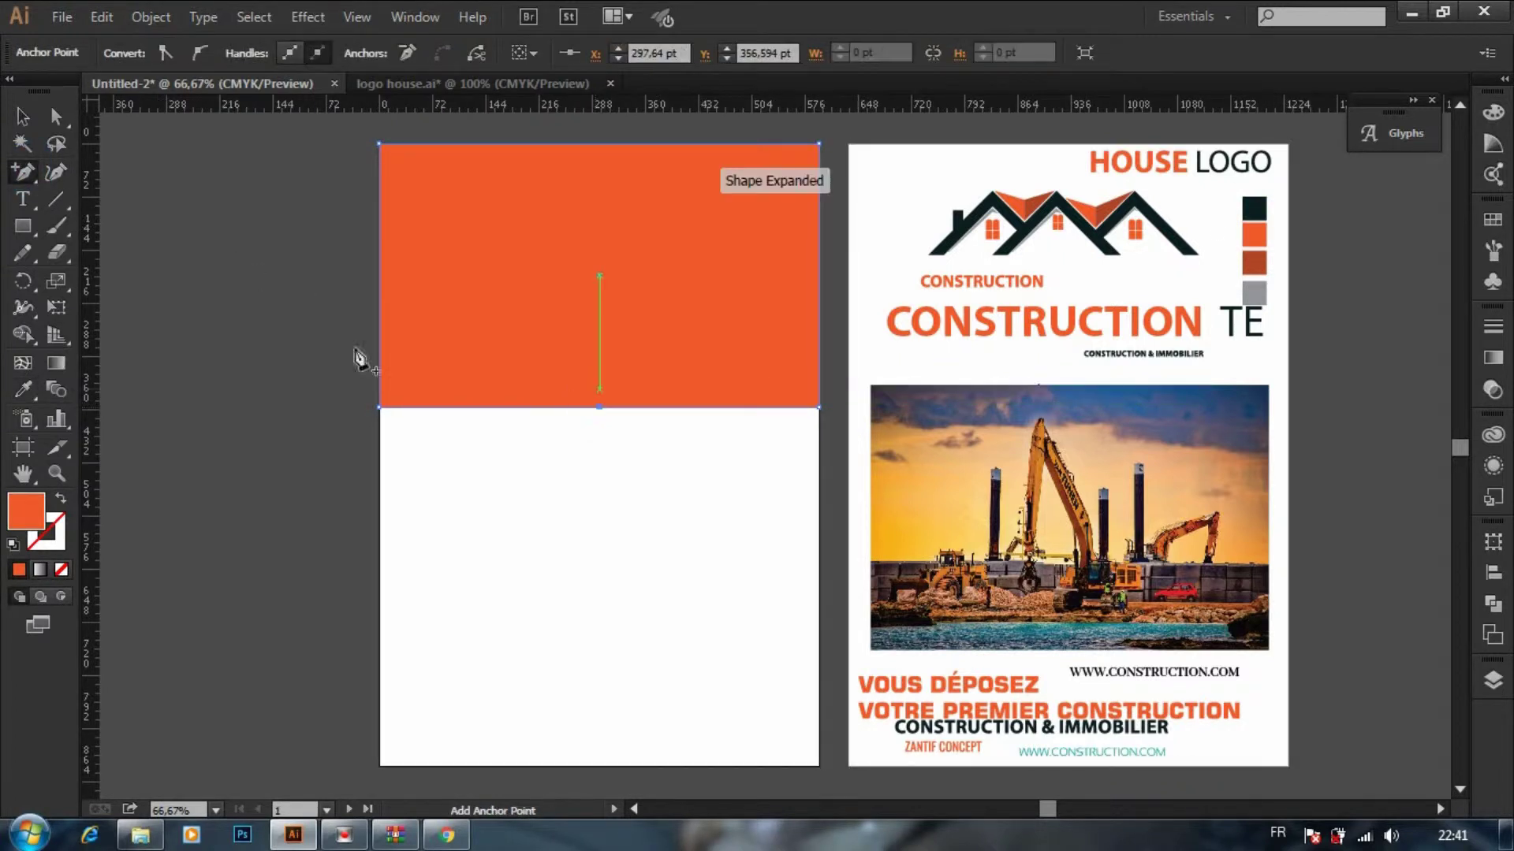
click(55, 116)
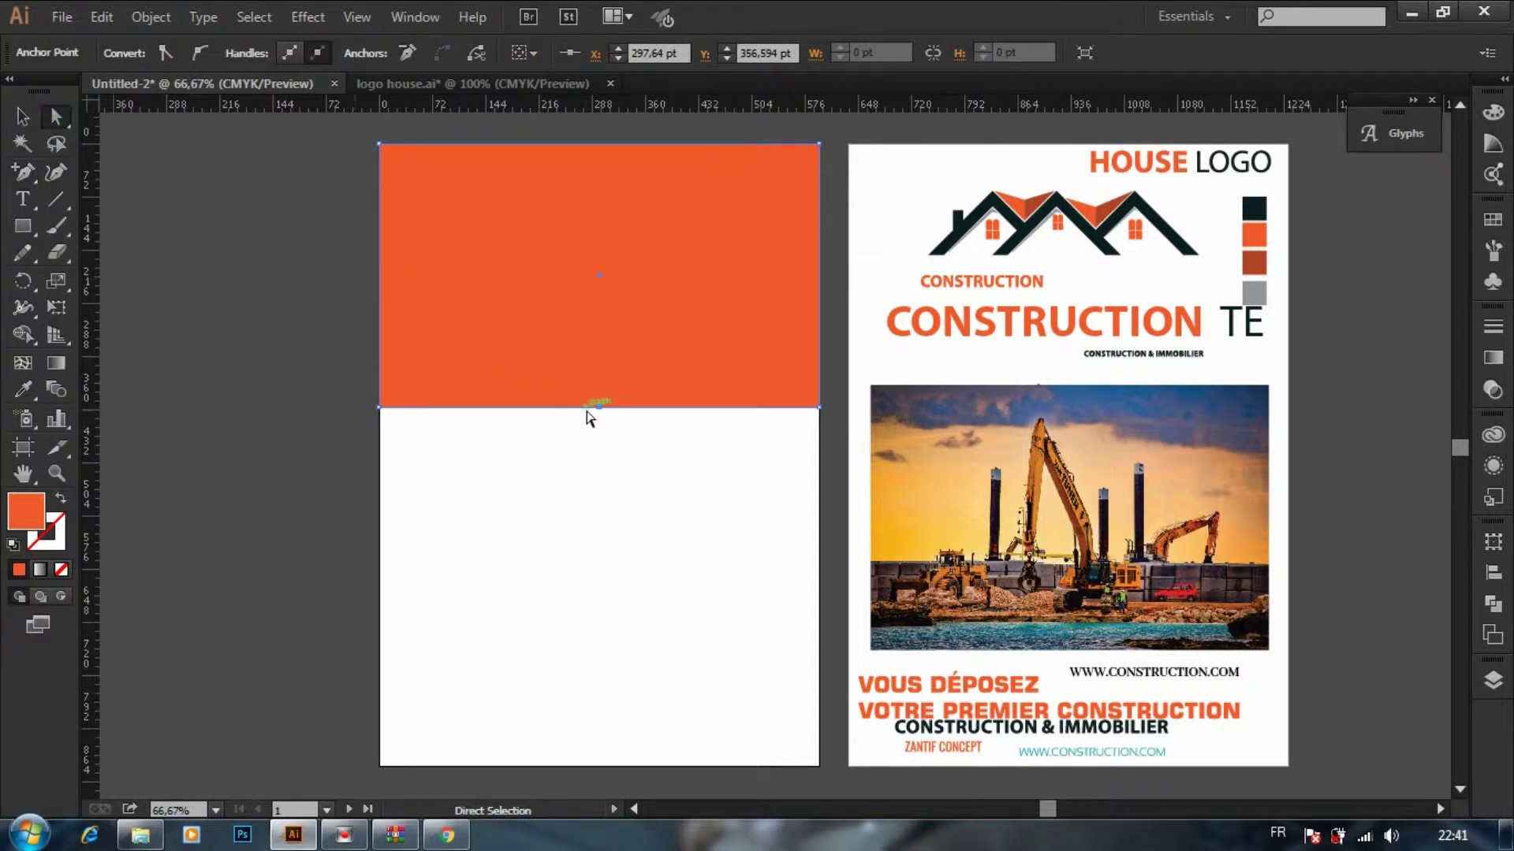
drag(597, 409, 598, 291)
click(22, 117)
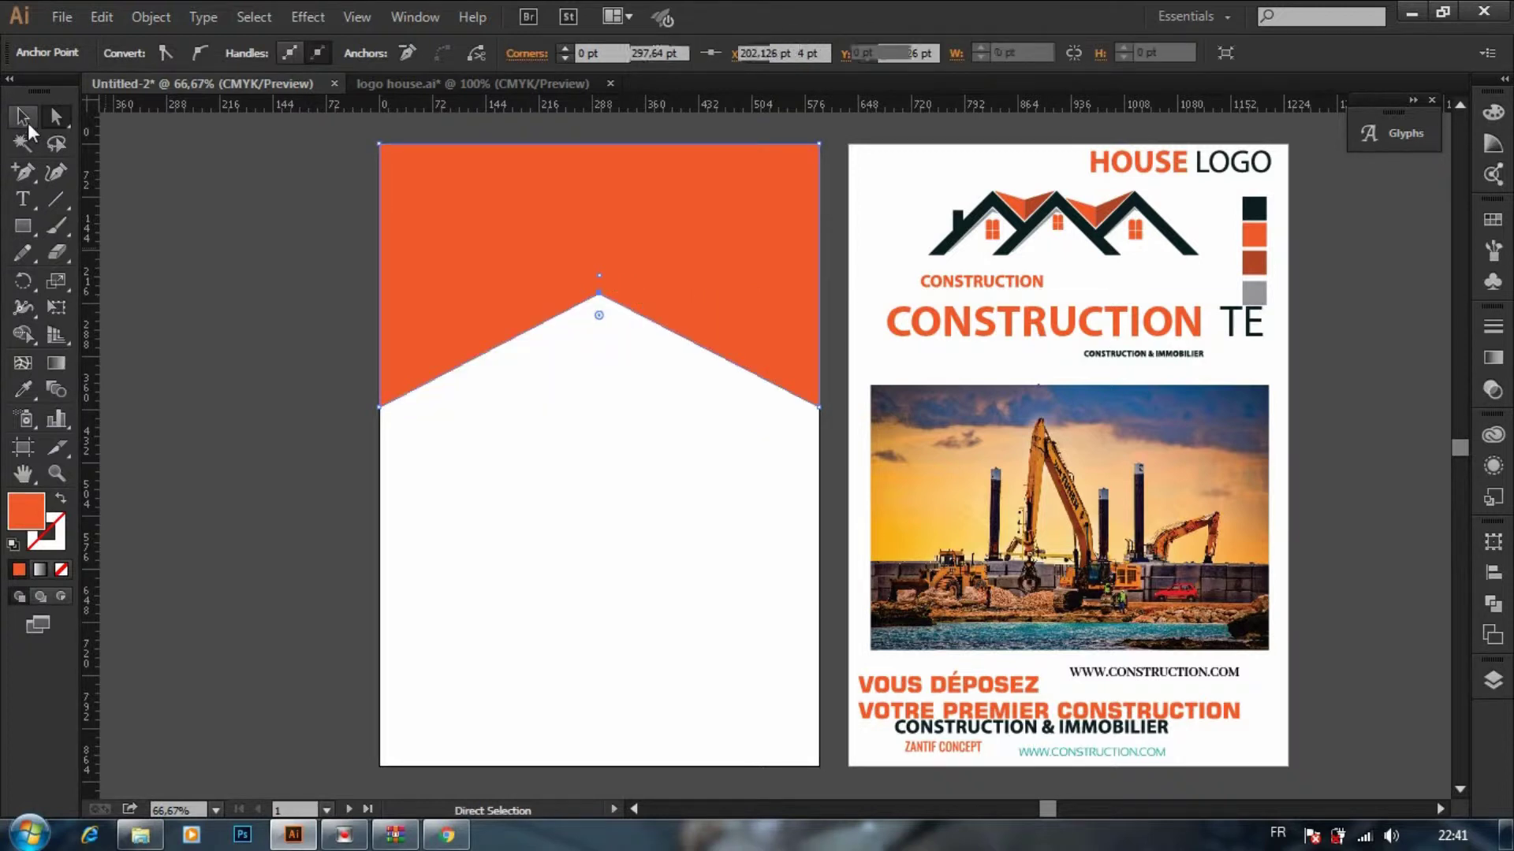
click(555, 471)
Step: Copy the excavator photo from the reference page onto the left page and bring it in front of the orange shape
drag(970, 508, 516, 391)
right_click(653, 429)
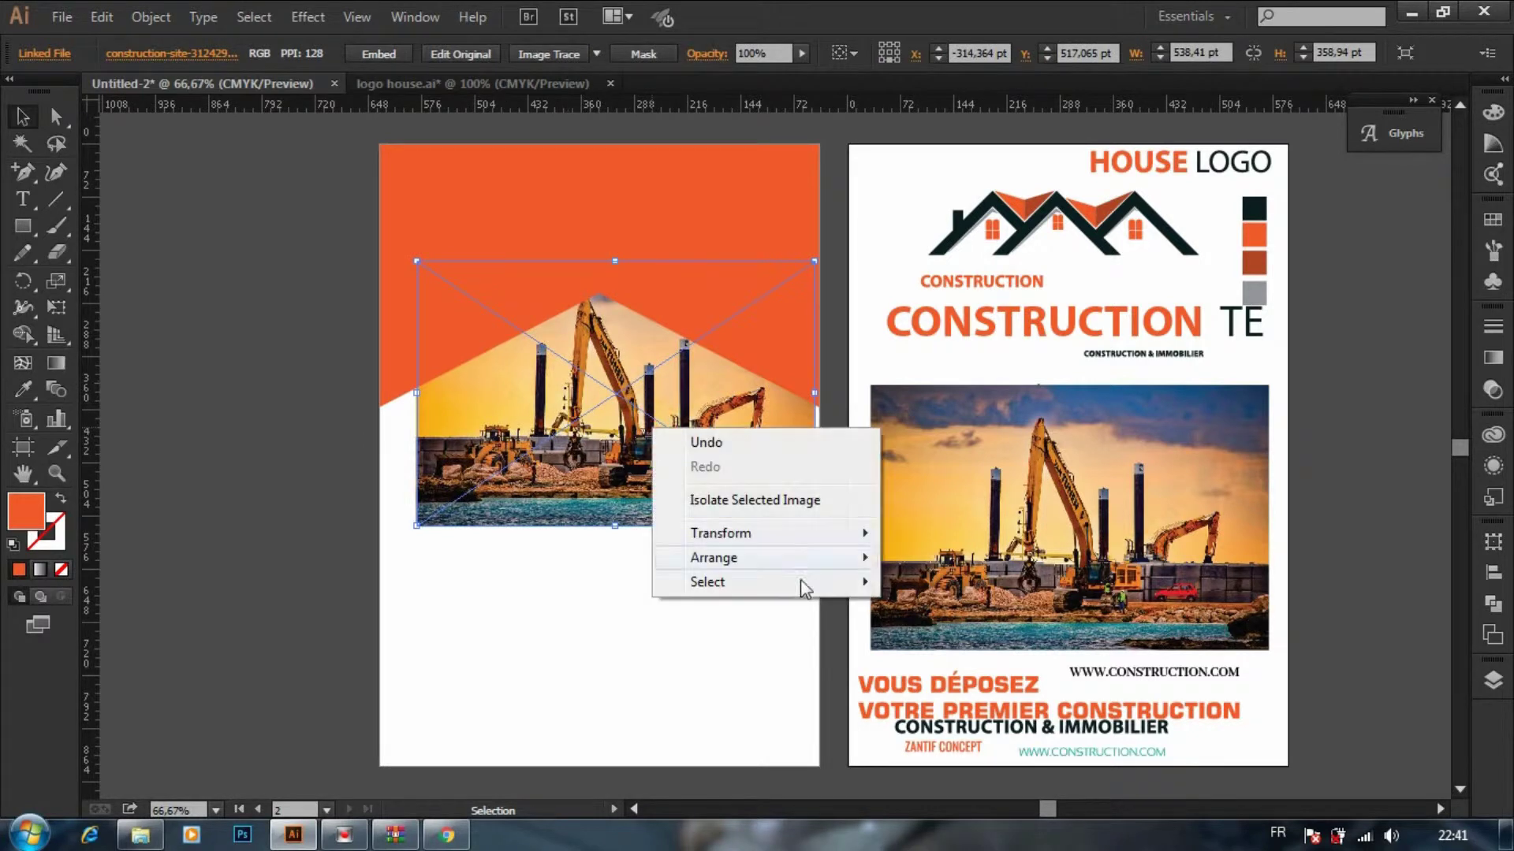
mouse_move(789, 557)
click(914, 551)
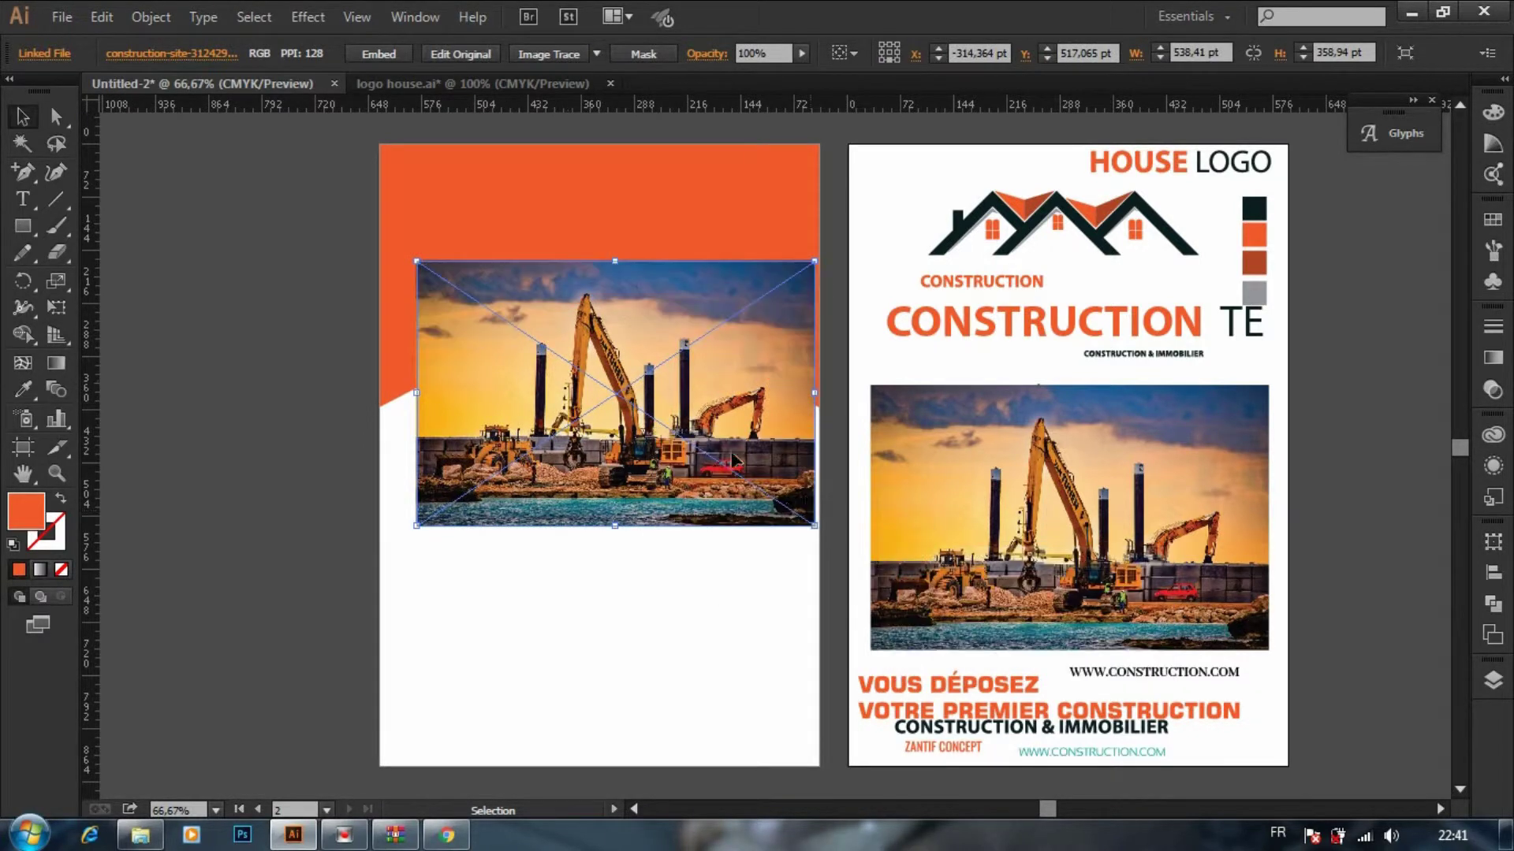
Step: Scale the copied photo down to about 493 × 329 pt and centre it horizontally on the left page
drag(816, 525, 783, 505)
drag(693, 451, 583, 474)
click(621, 562)
click(583, 595)
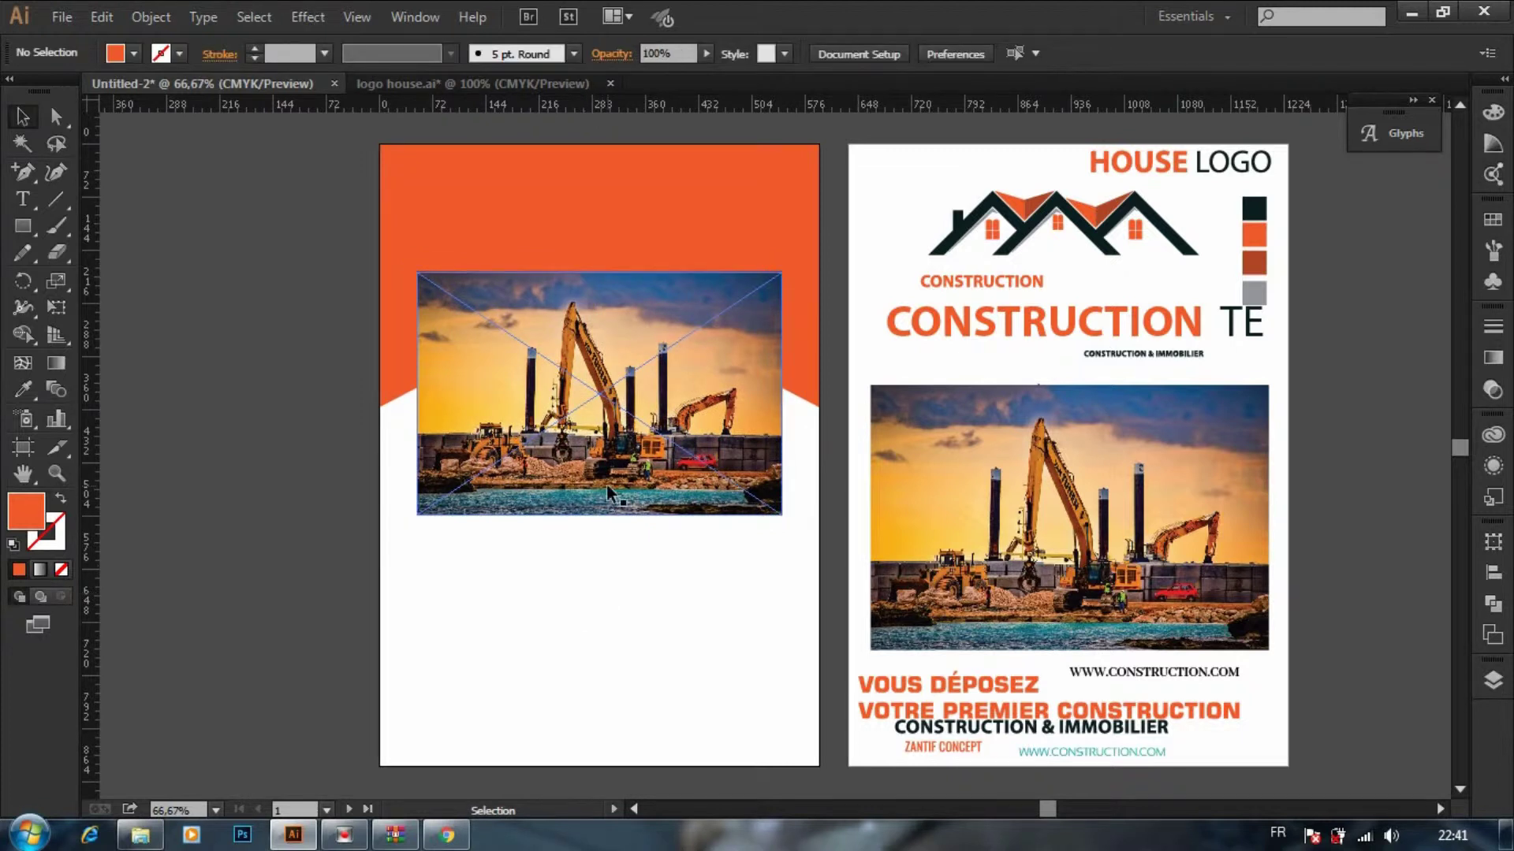
Step: Select the photo on the left page and set a white stroke with a weight of 6 pt
click(607, 485)
click(1493, 327)
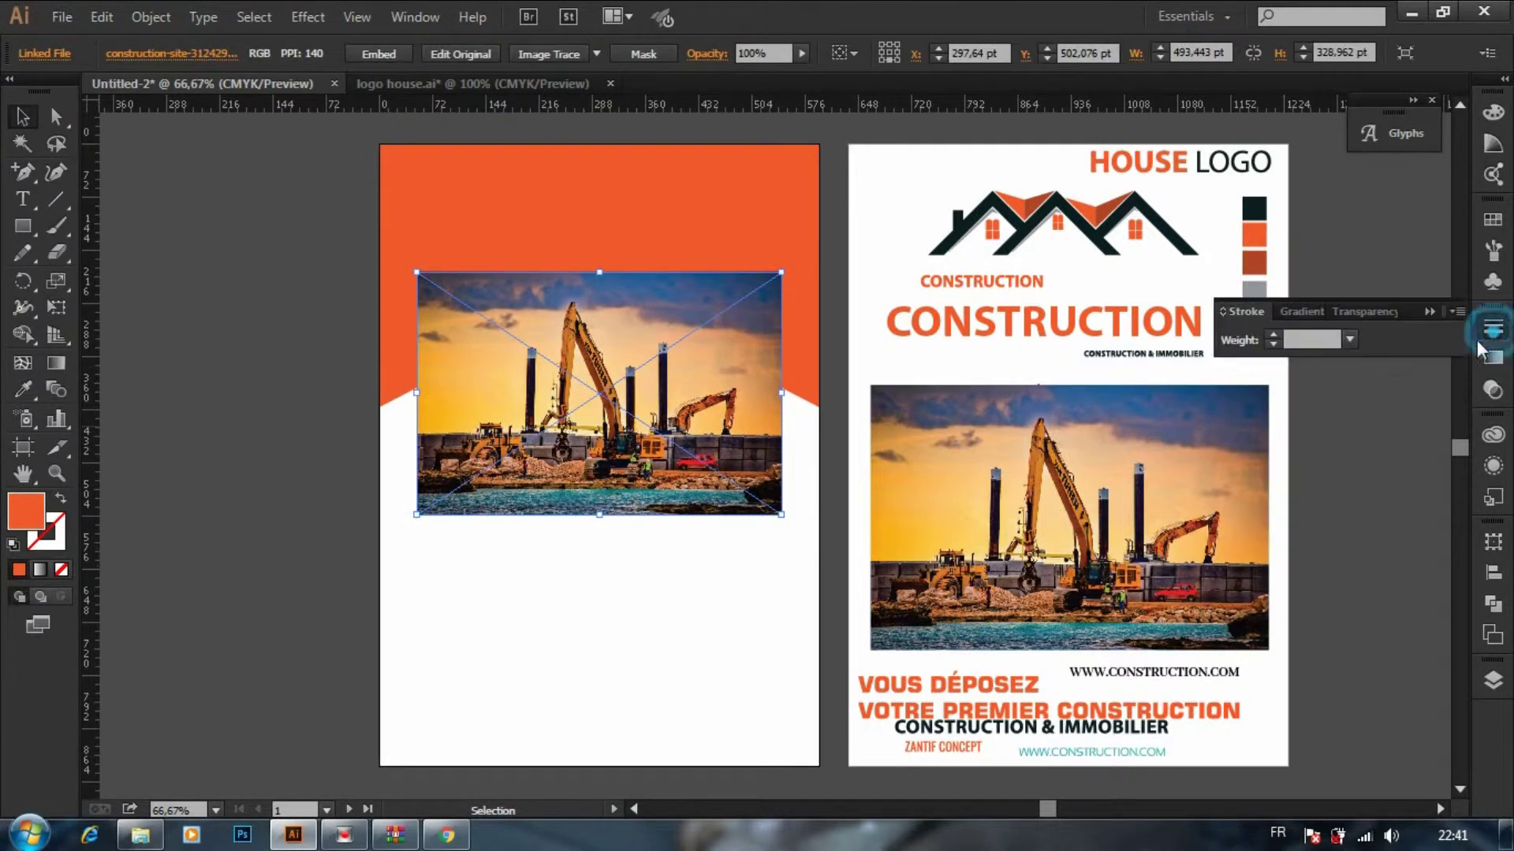
click(1273, 336)
click(1273, 335)
click(1273, 335)
click(1274, 335)
click(1273, 335)
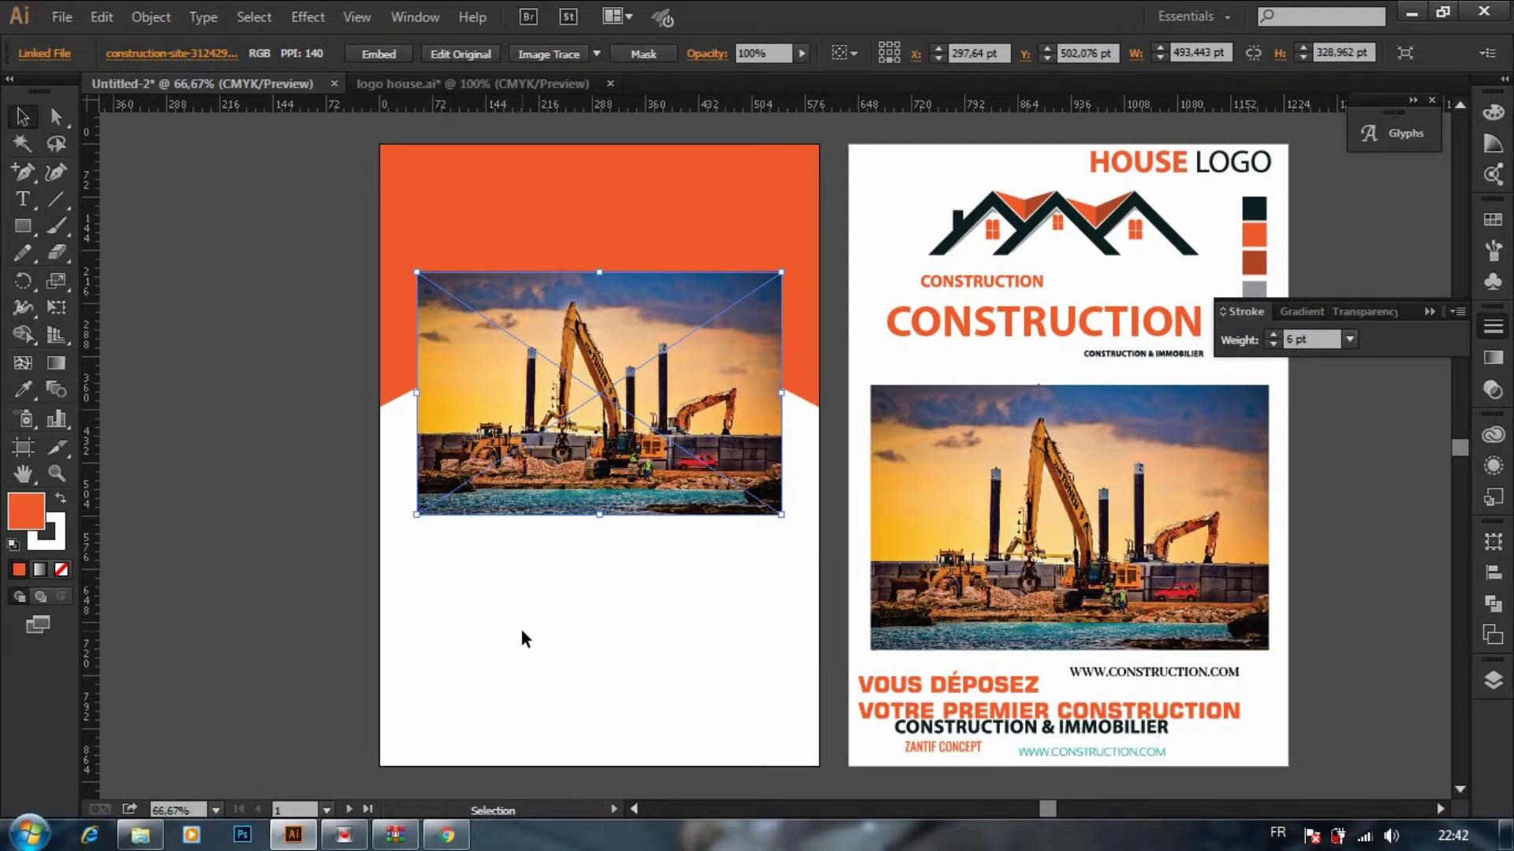
Step: Draw a rectangle exactly covering the photo and use it as a clipping mask for the photo
click(555, 410)
click(24, 229)
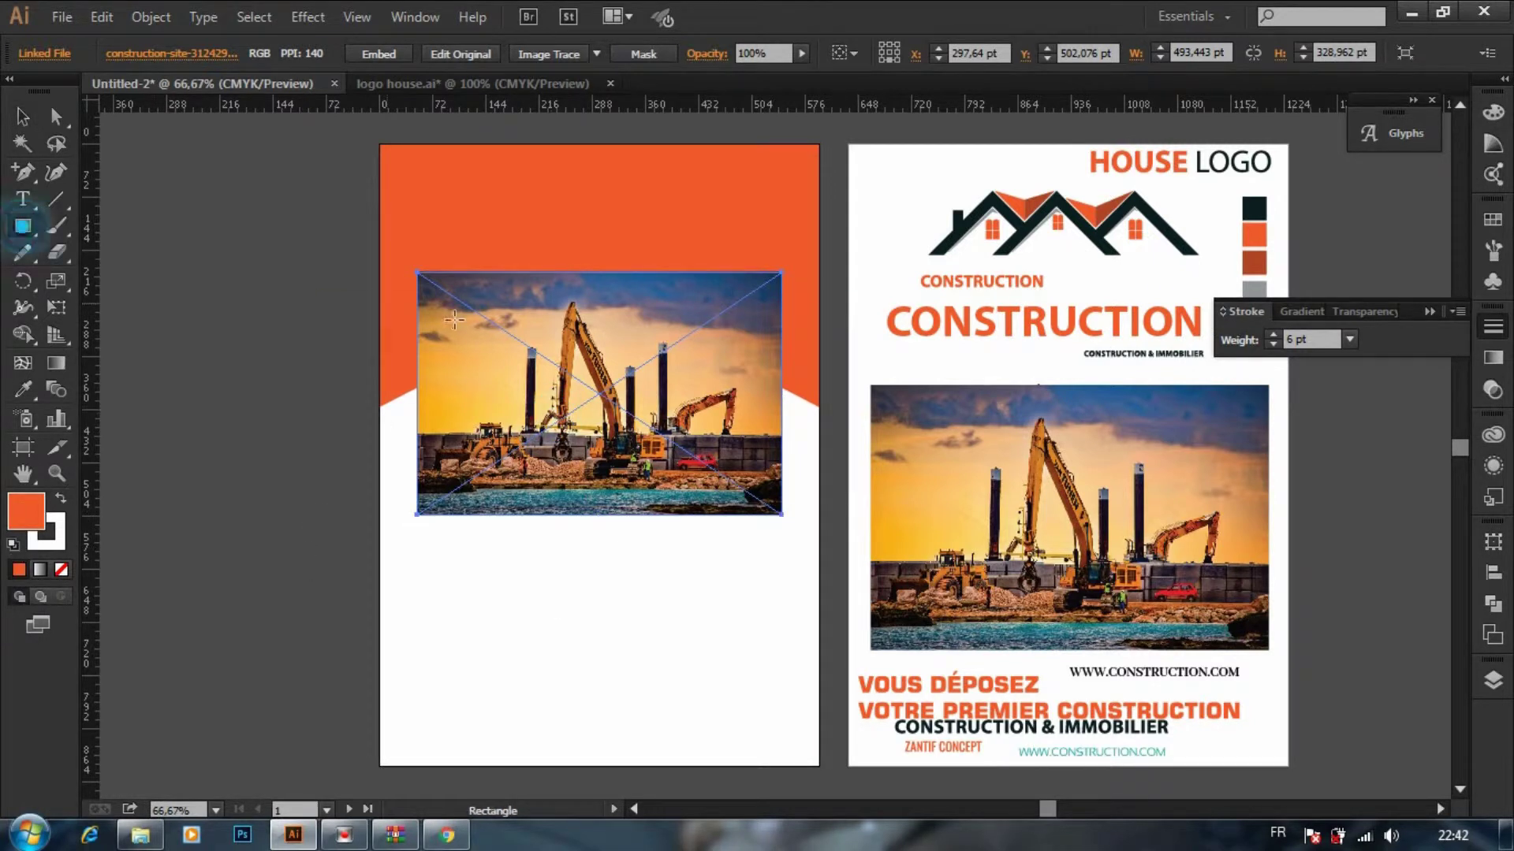
drag(418, 269, 781, 514)
click(16, 118)
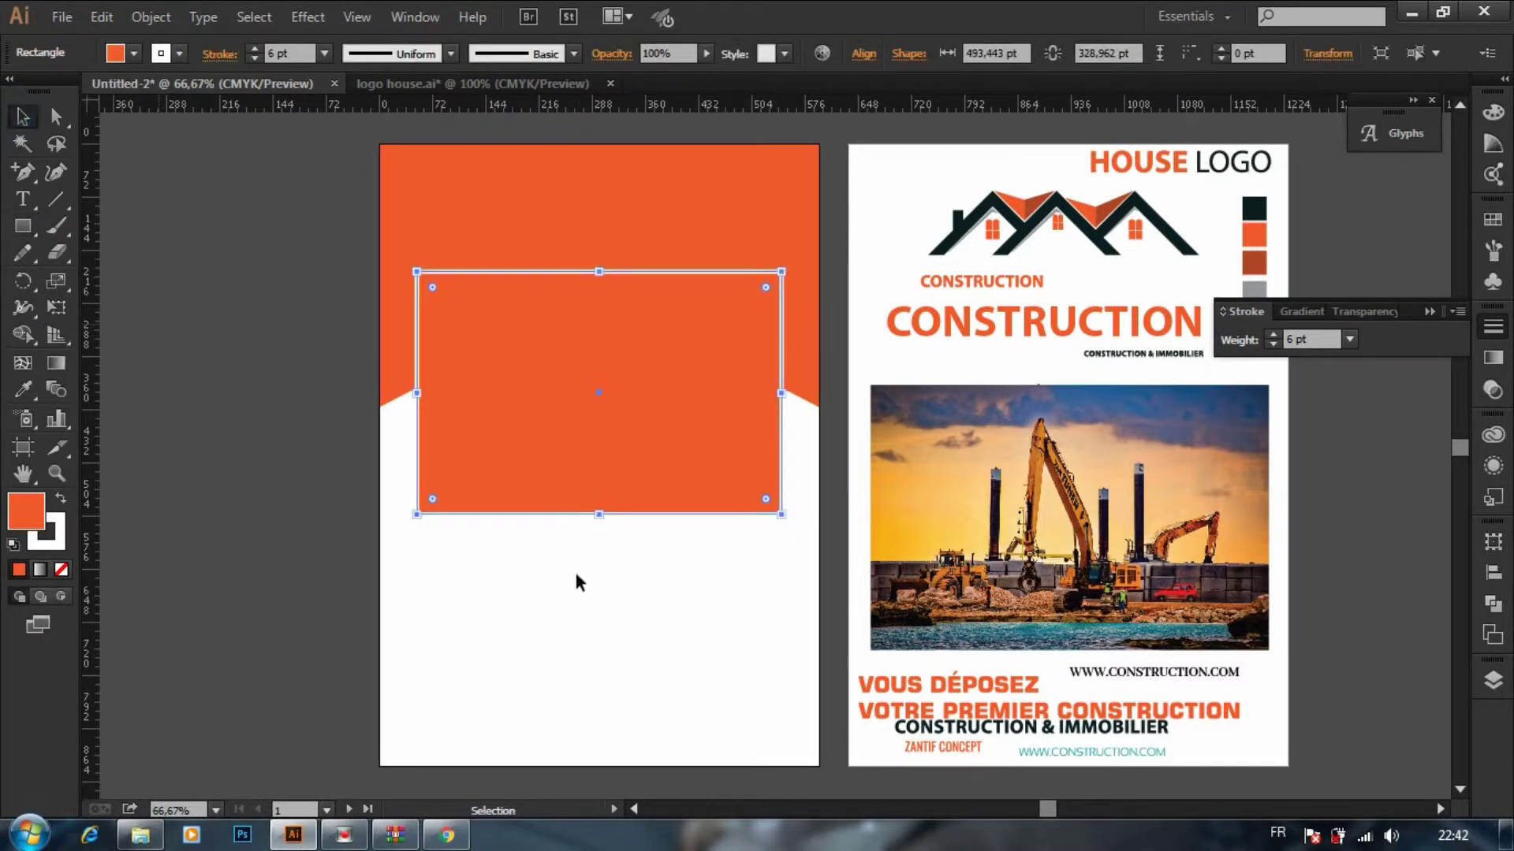
drag(575, 581, 547, 466)
right_click(545, 465)
click(640, 596)
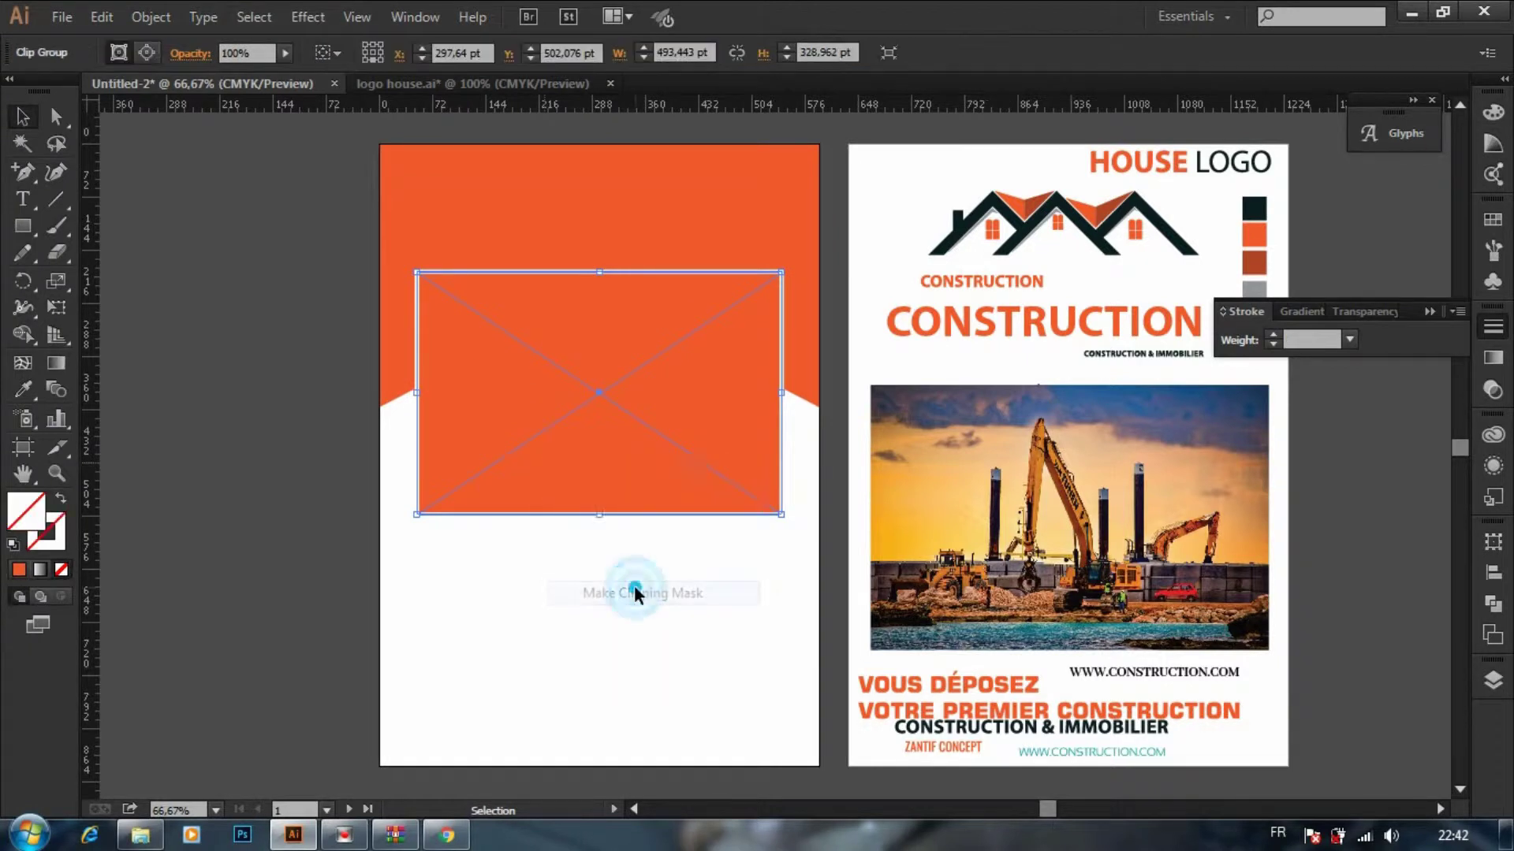
Step: Give the clipped photo a white frame with an 8 pt stroke
click(1273, 338)
click(1271, 335)
click(1270, 332)
click(1270, 332)
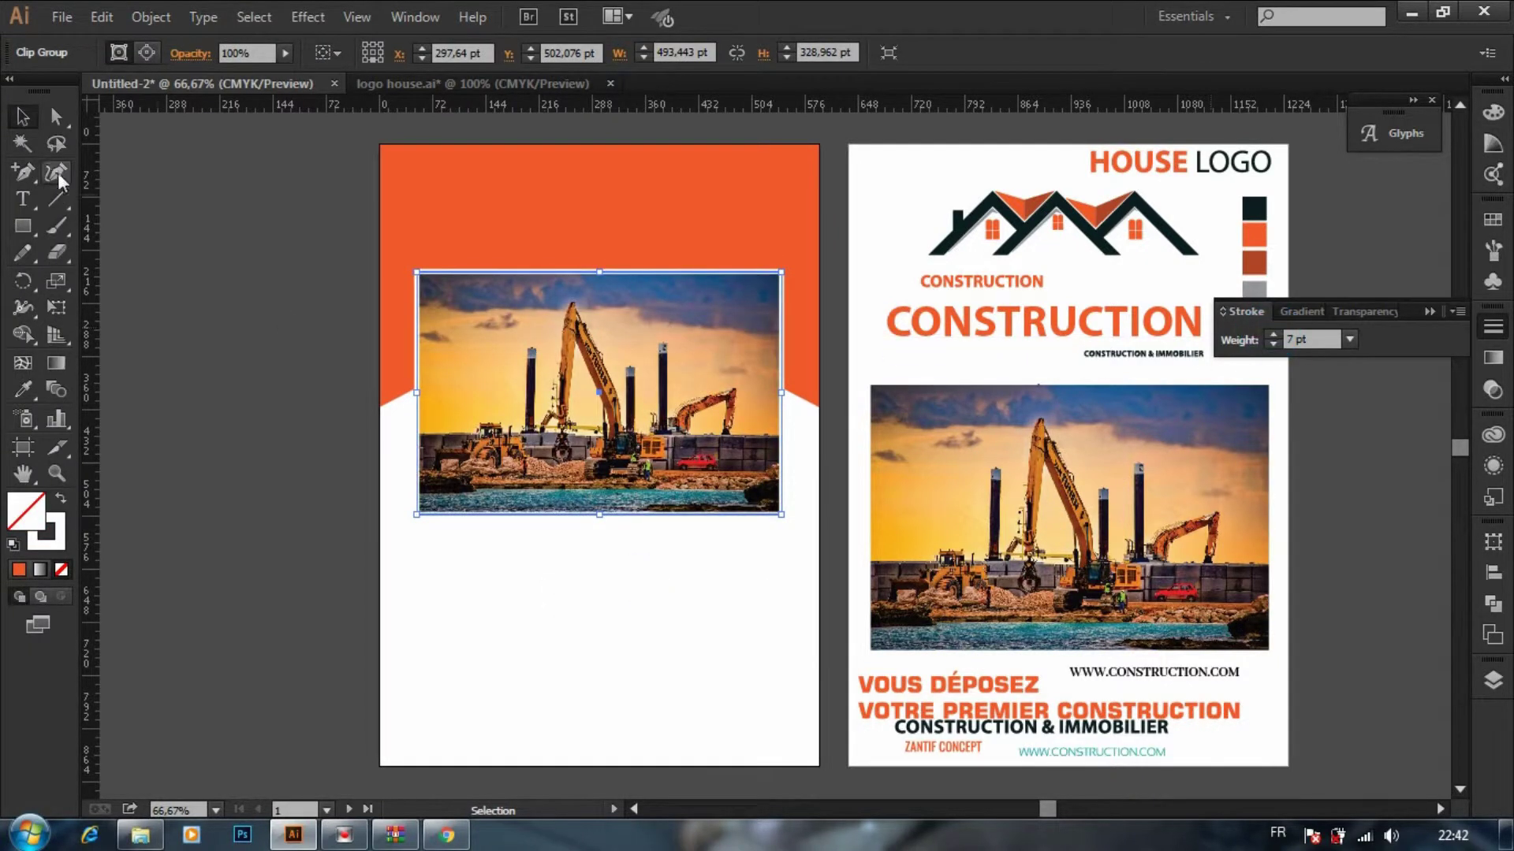
click(1271, 335)
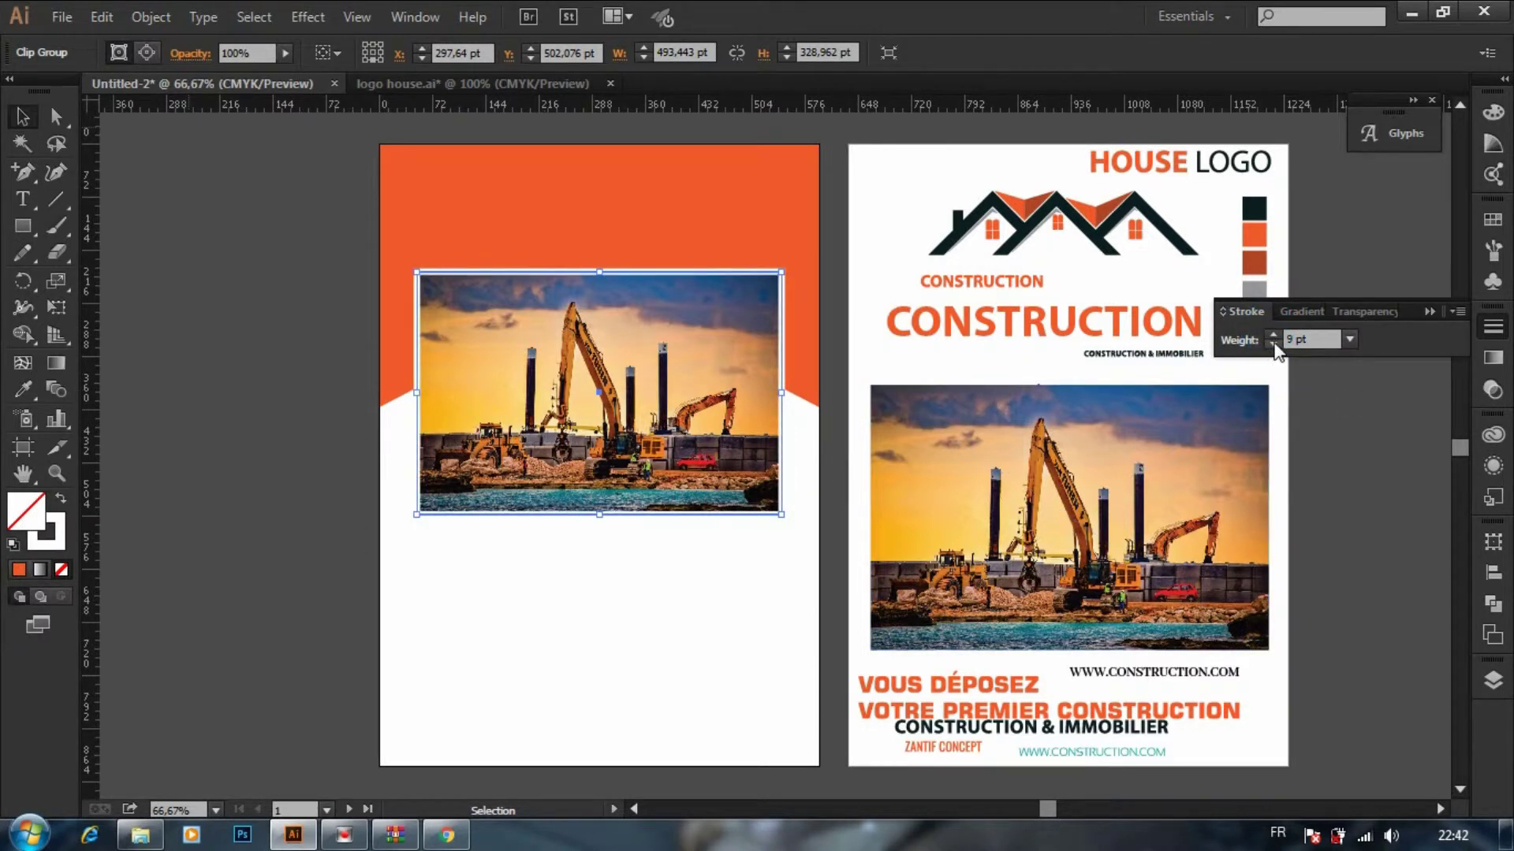
click(1428, 312)
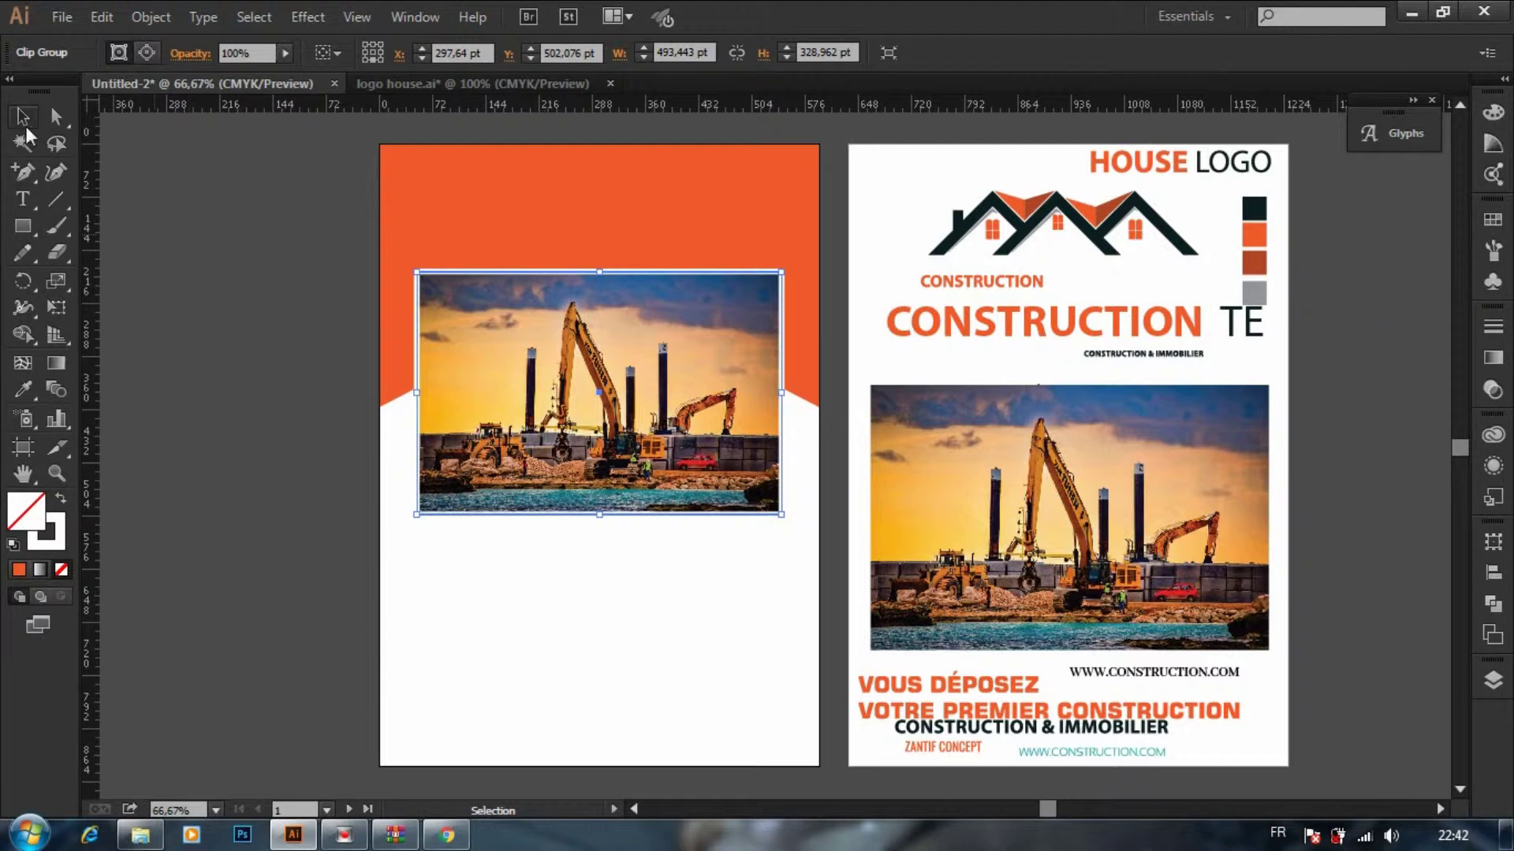
click(139, 156)
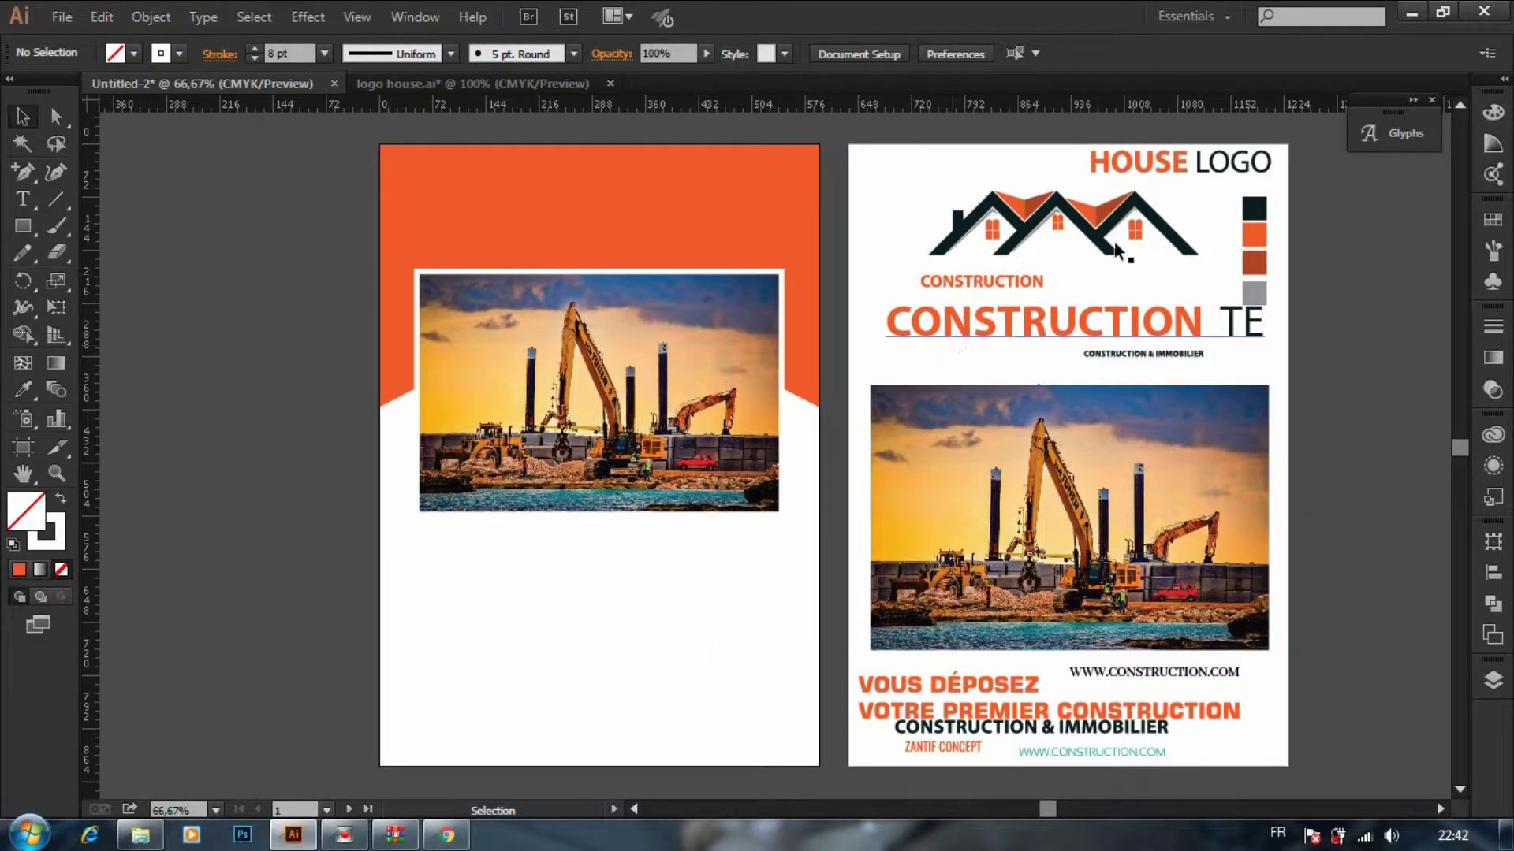
Step: Copy the roof logo below the photo and move the larger CONSTRUCTION & IMMOBILIER text directly beneath it
drag(1083, 228, 639, 599)
click(664, 655)
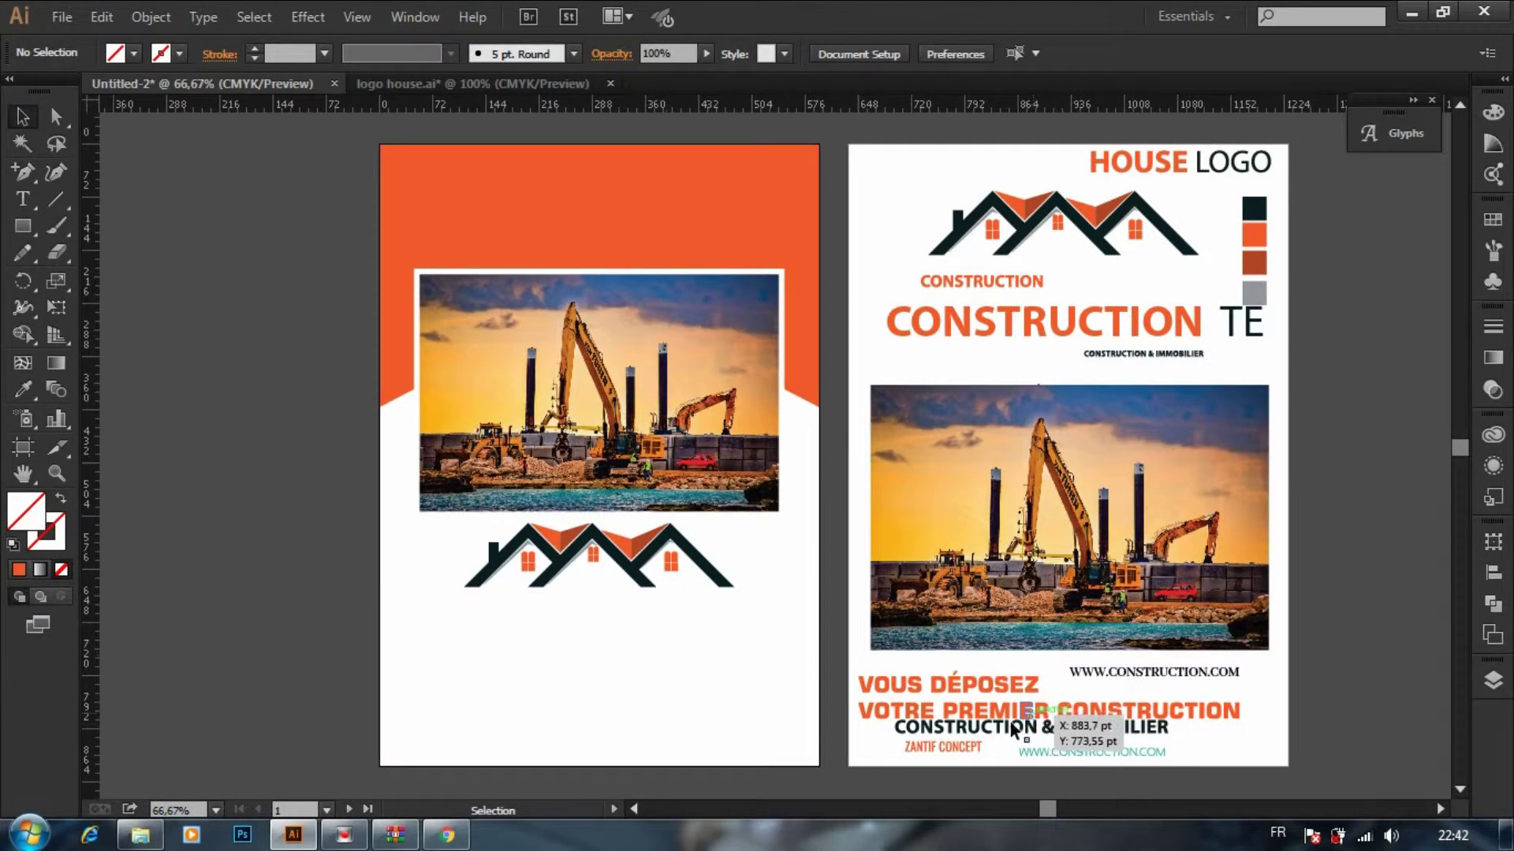
drag(1001, 722, 574, 604)
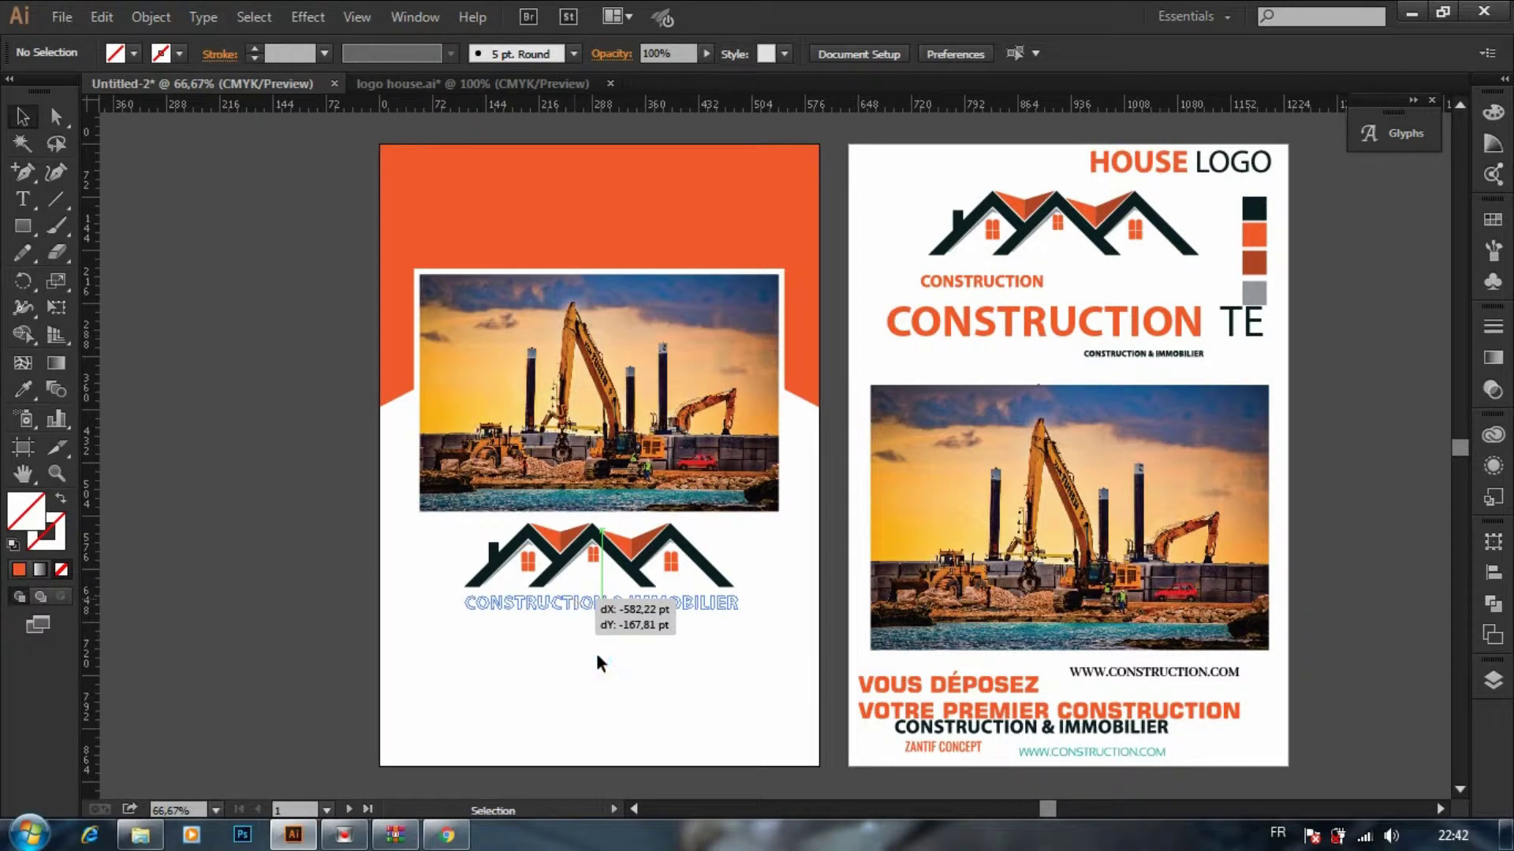
click(593, 642)
Step: Draw a thin dark rounded rectangle as an underline across the full width of the CONSTRUCTION & IMMOBILIER text
scroll(515, 613, up, 3)
drag(532, 653, 502, 421)
drag(25, 223, 110, 253)
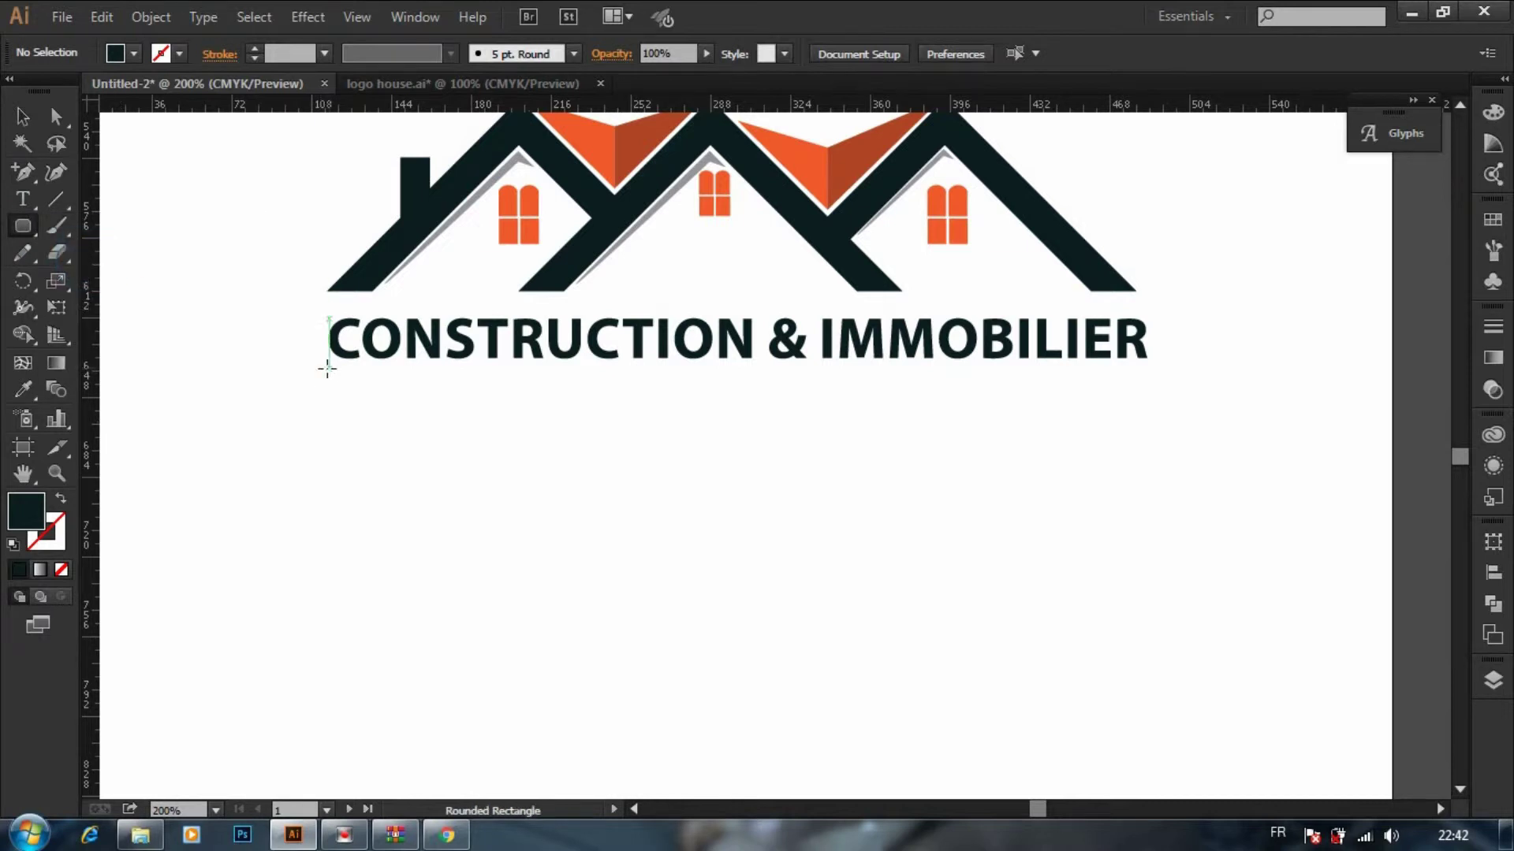
drag(328, 368, 1147, 374)
click(23, 117)
click(616, 514)
key(ctrl+minus)
key(ctrl+minus)
key(ctrl+minus)
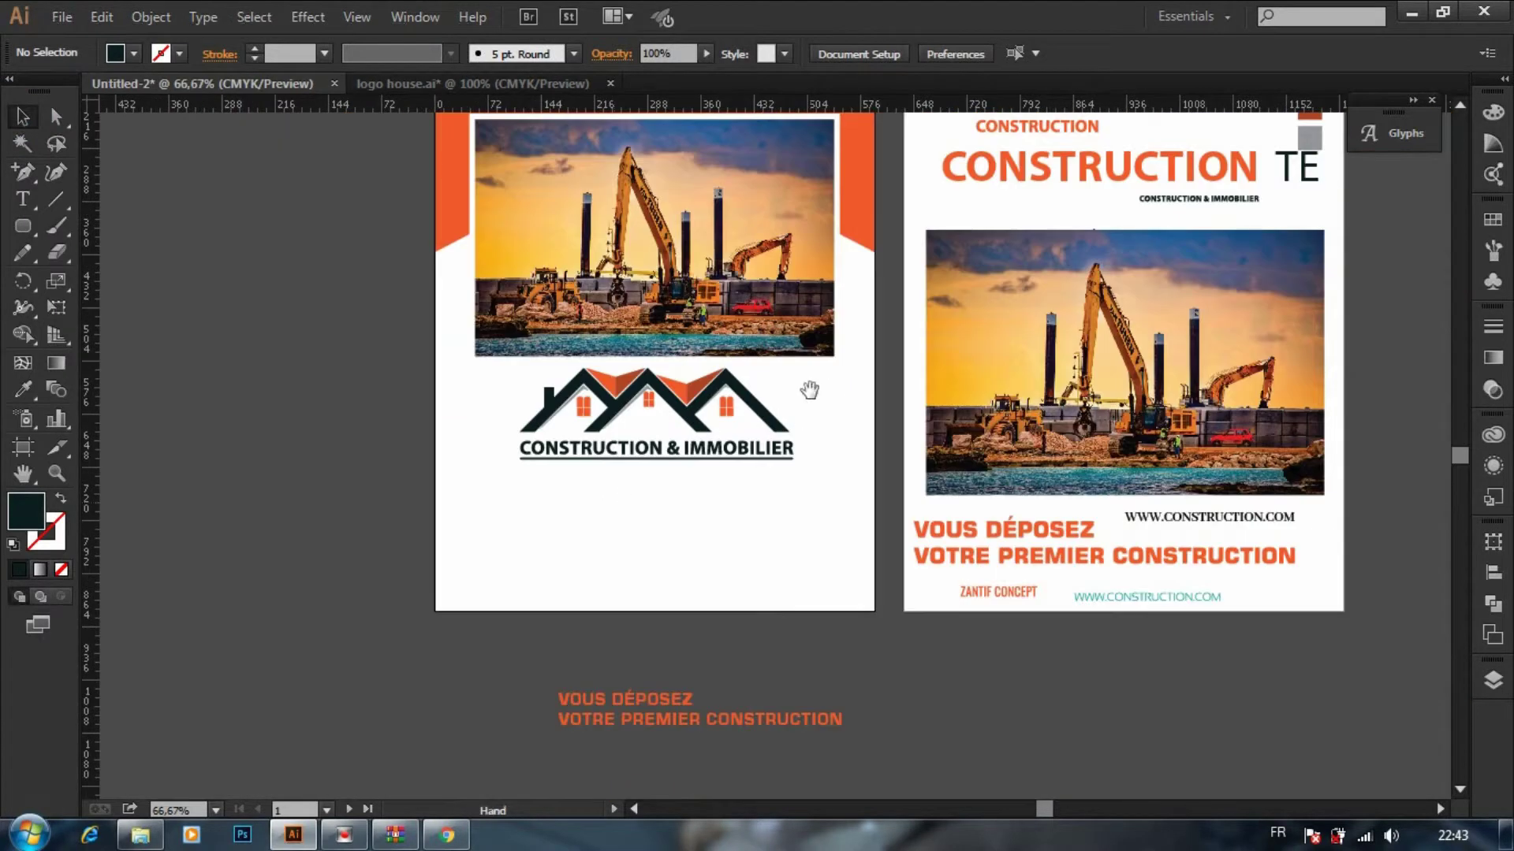
Step: Draw a dark square with the Rectangle tool in the empty area beside the left page
drag(809, 390, 820, 469)
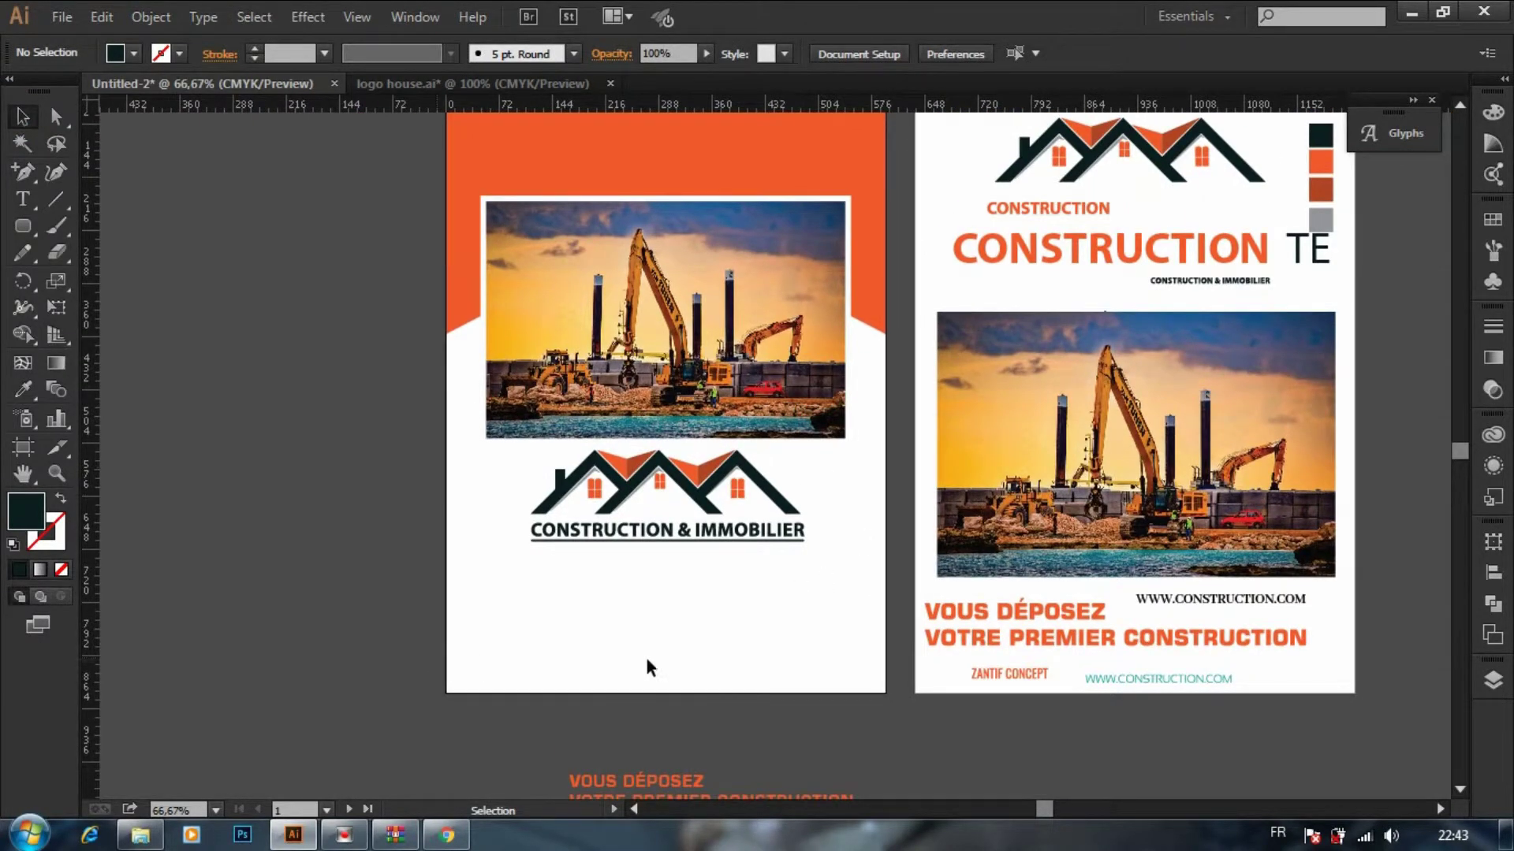
drag(615, 658, 593, 571)
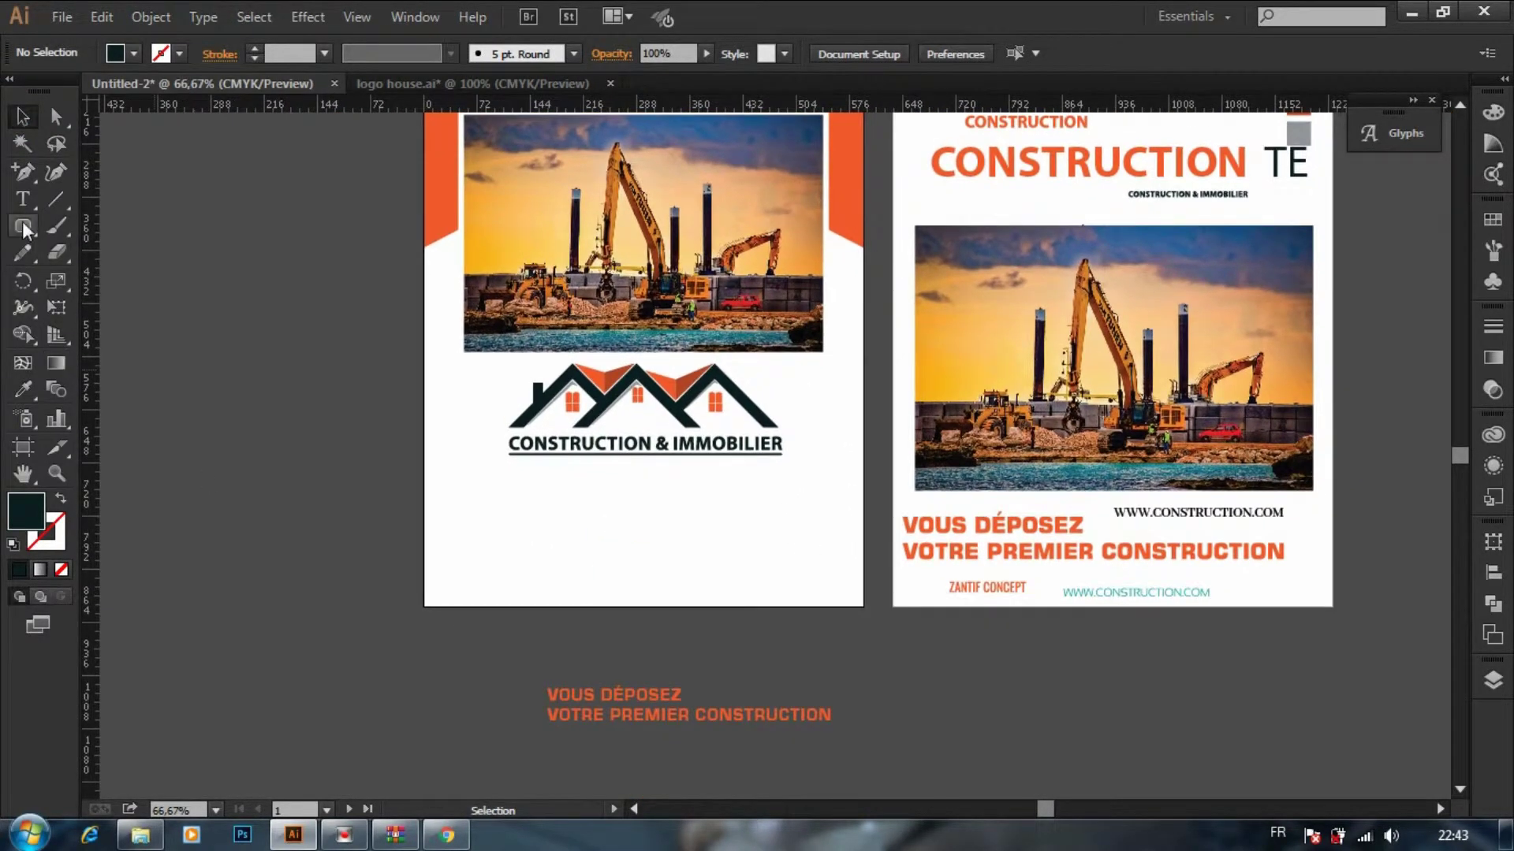
drag(22, 231, 94, 223)
drag(246, 384, 368, 511)
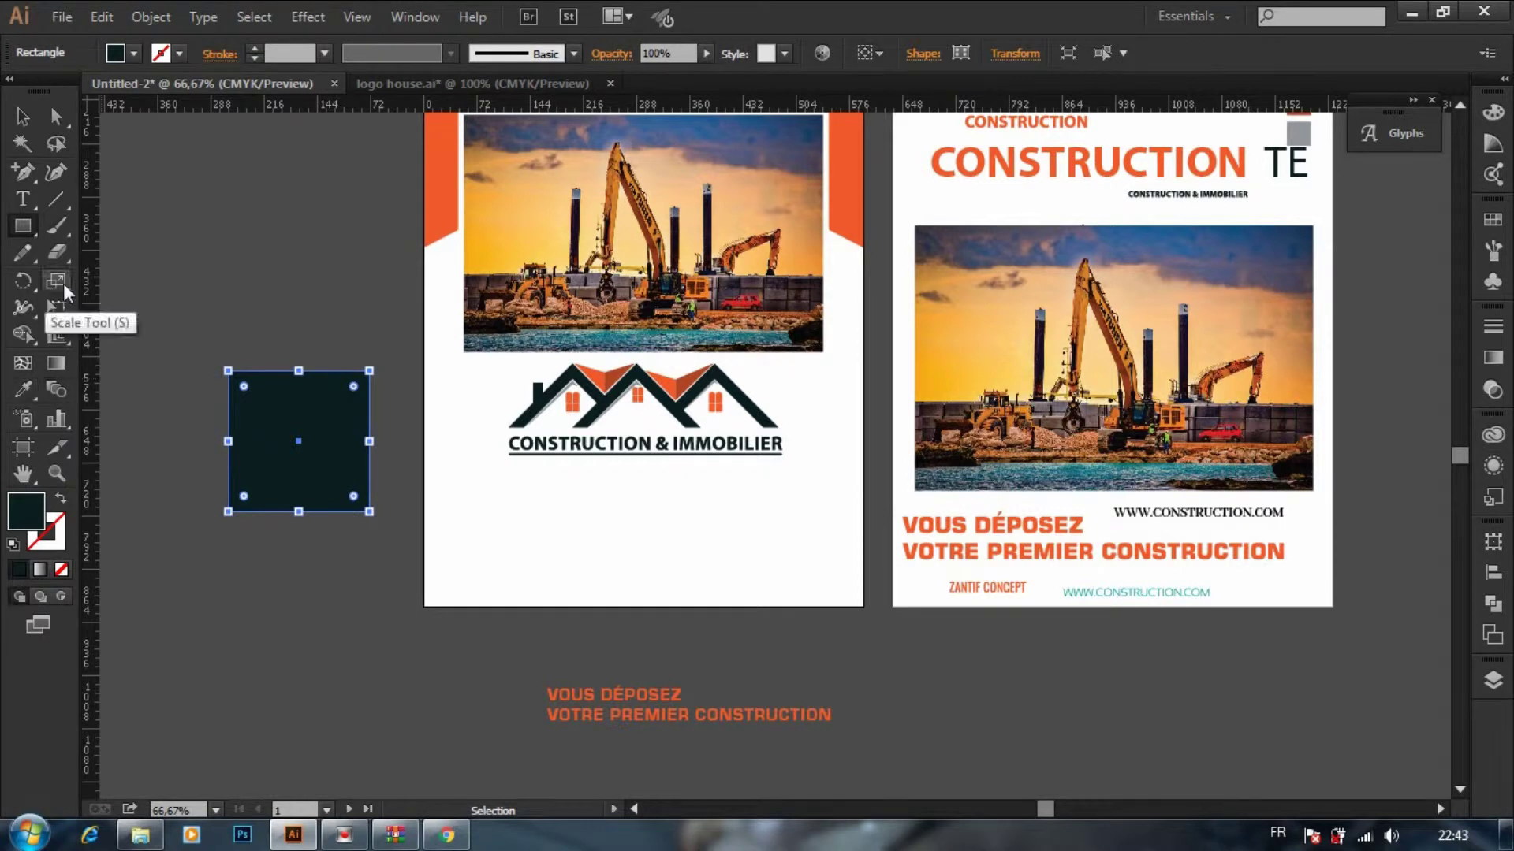
Step: Rotate the dark square by 62°
right_click(293, 430)
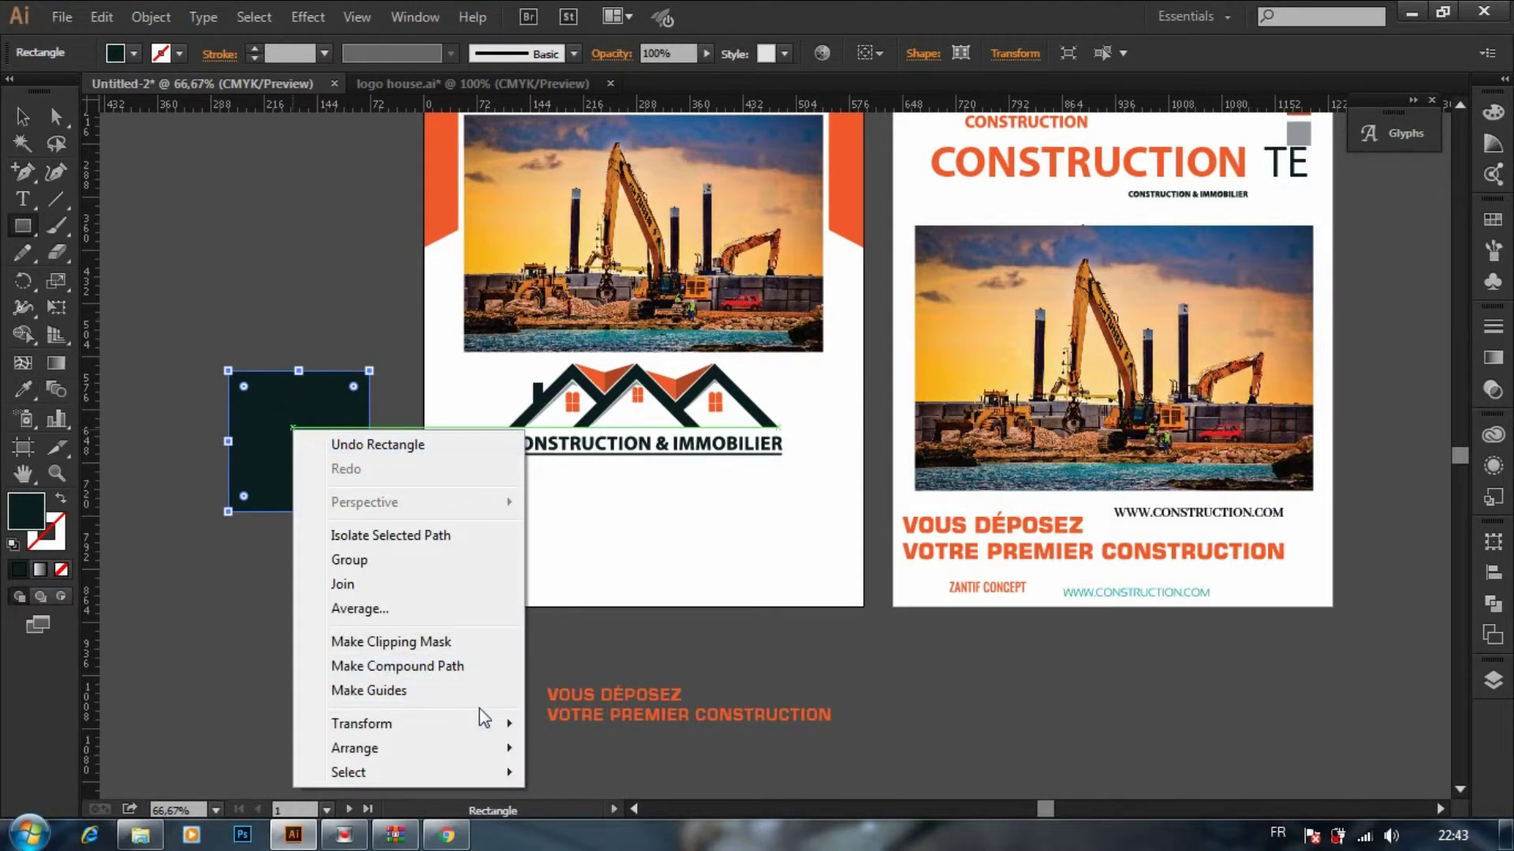
mouse_move(484, 726)
click(597, 582)
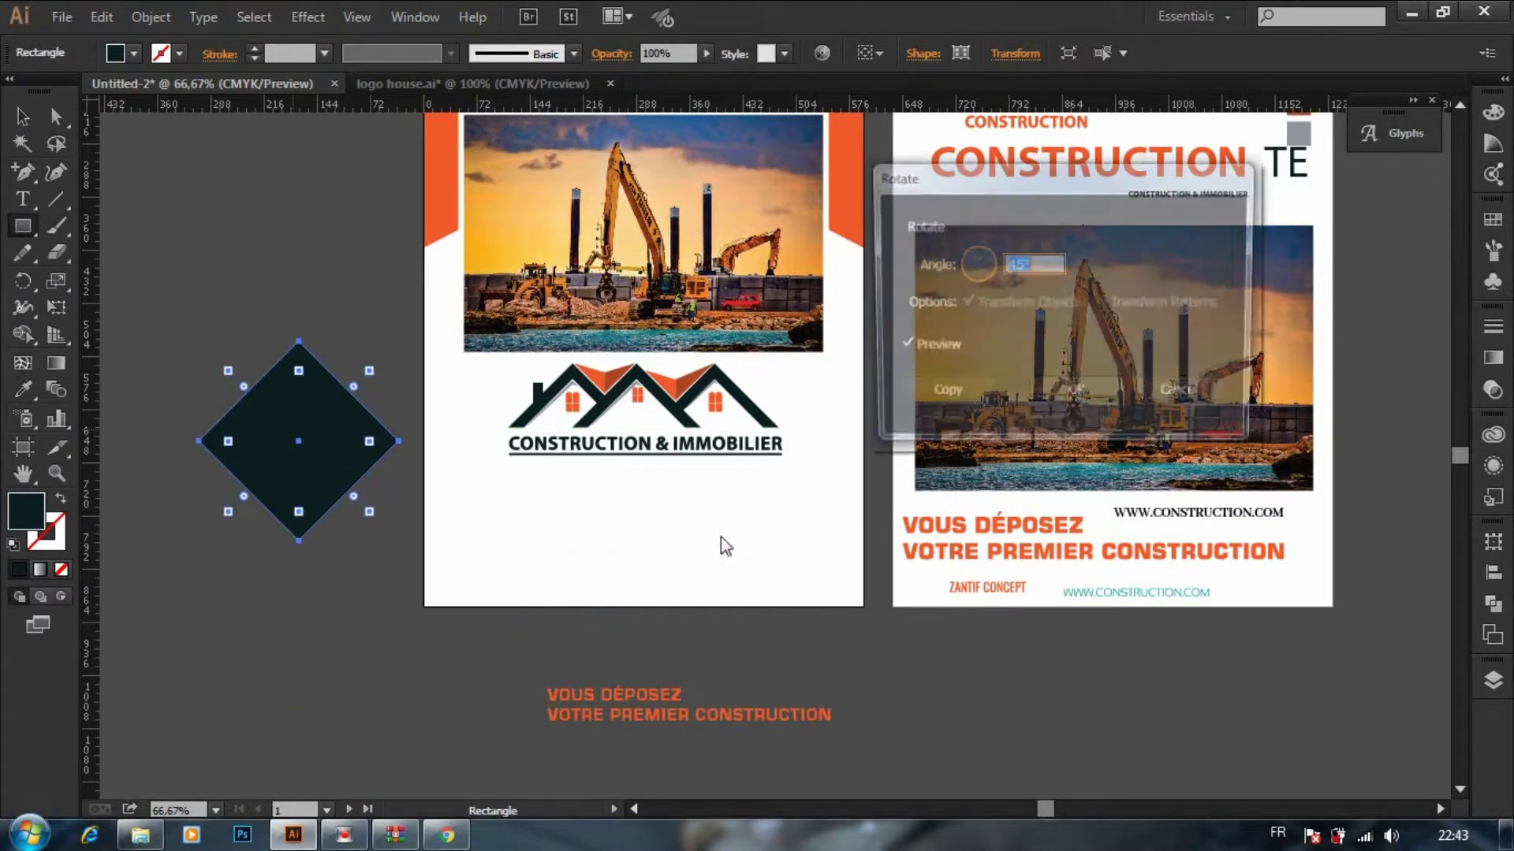
scroll(1029, 265, up, 17)
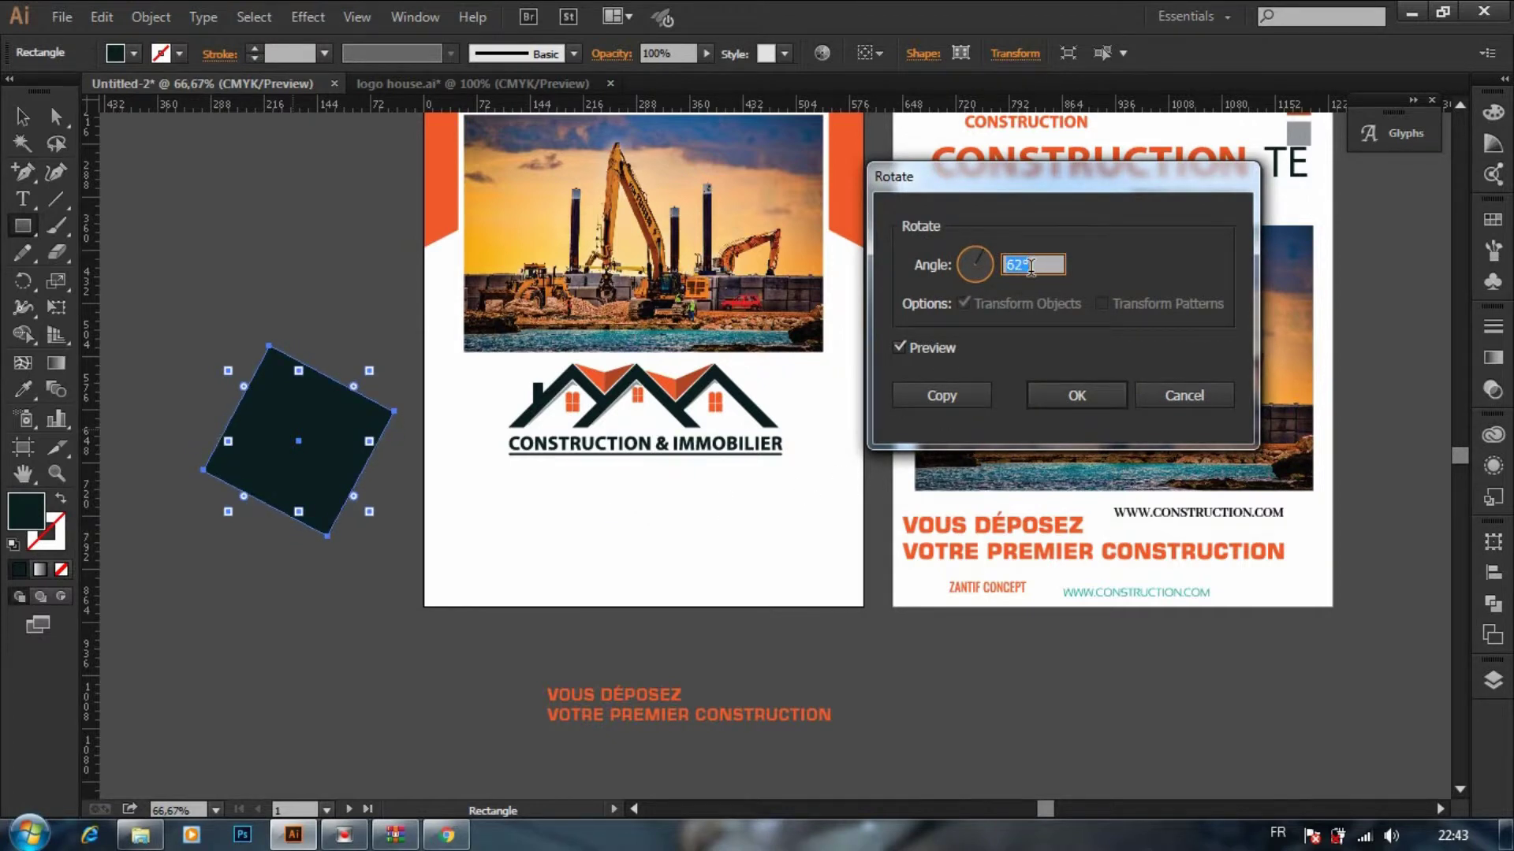
click(1066, 402)
Step: Move the rotated square so it overlaps the lower-left corner of the left page
click(22, 117)
click(232, 260)
drag(301, 469, 411, 652)
click(253, 608)
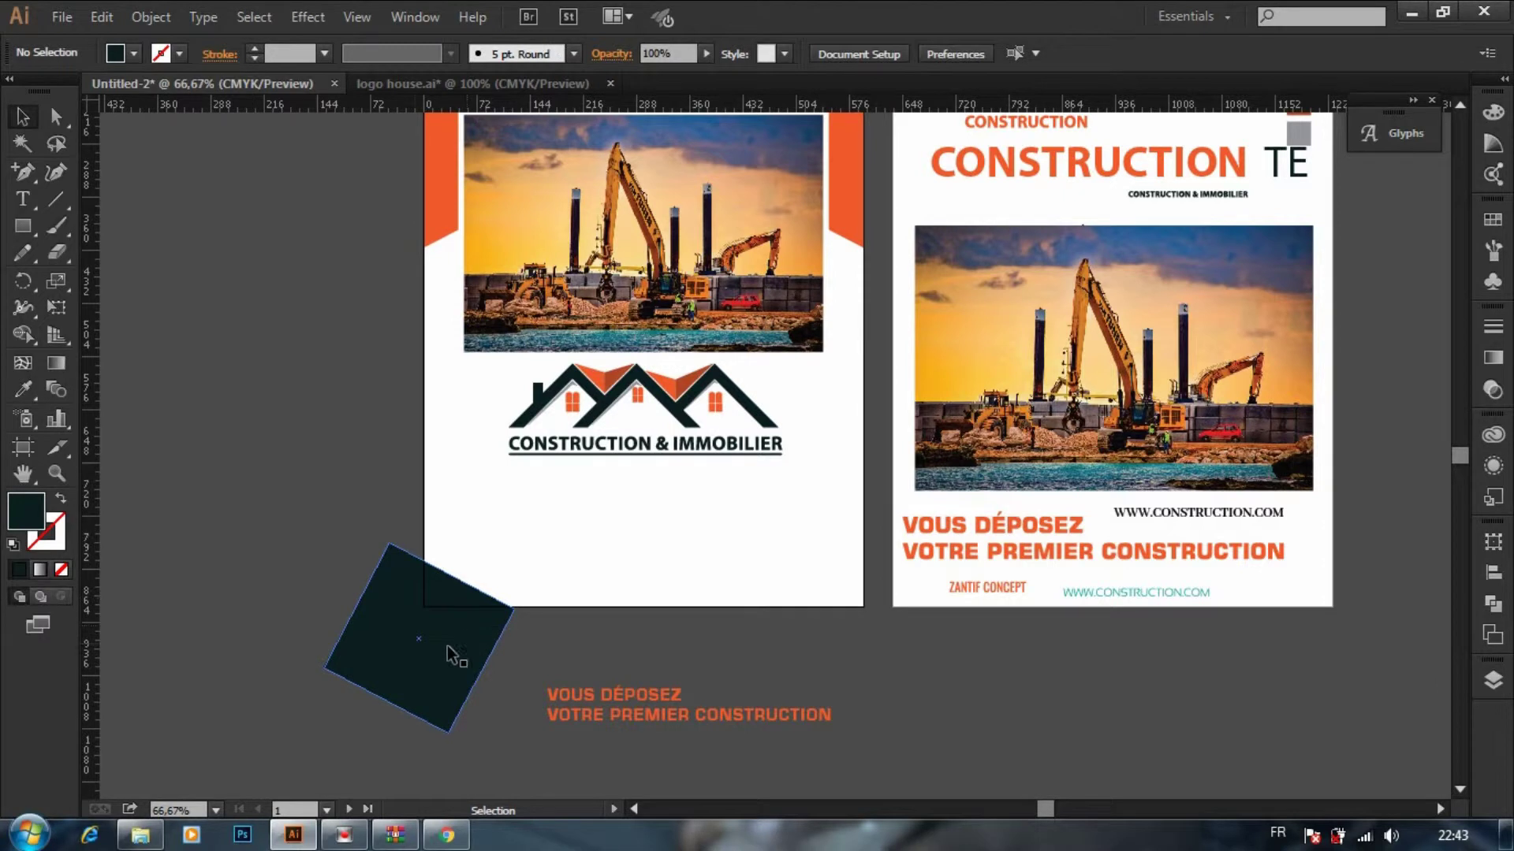
Step: Move the roof logo from below the photo to the upper-left edge of the page and bring it to the front
scroll(876, 466, up, 3)
drag(683, 497, 380, 163)
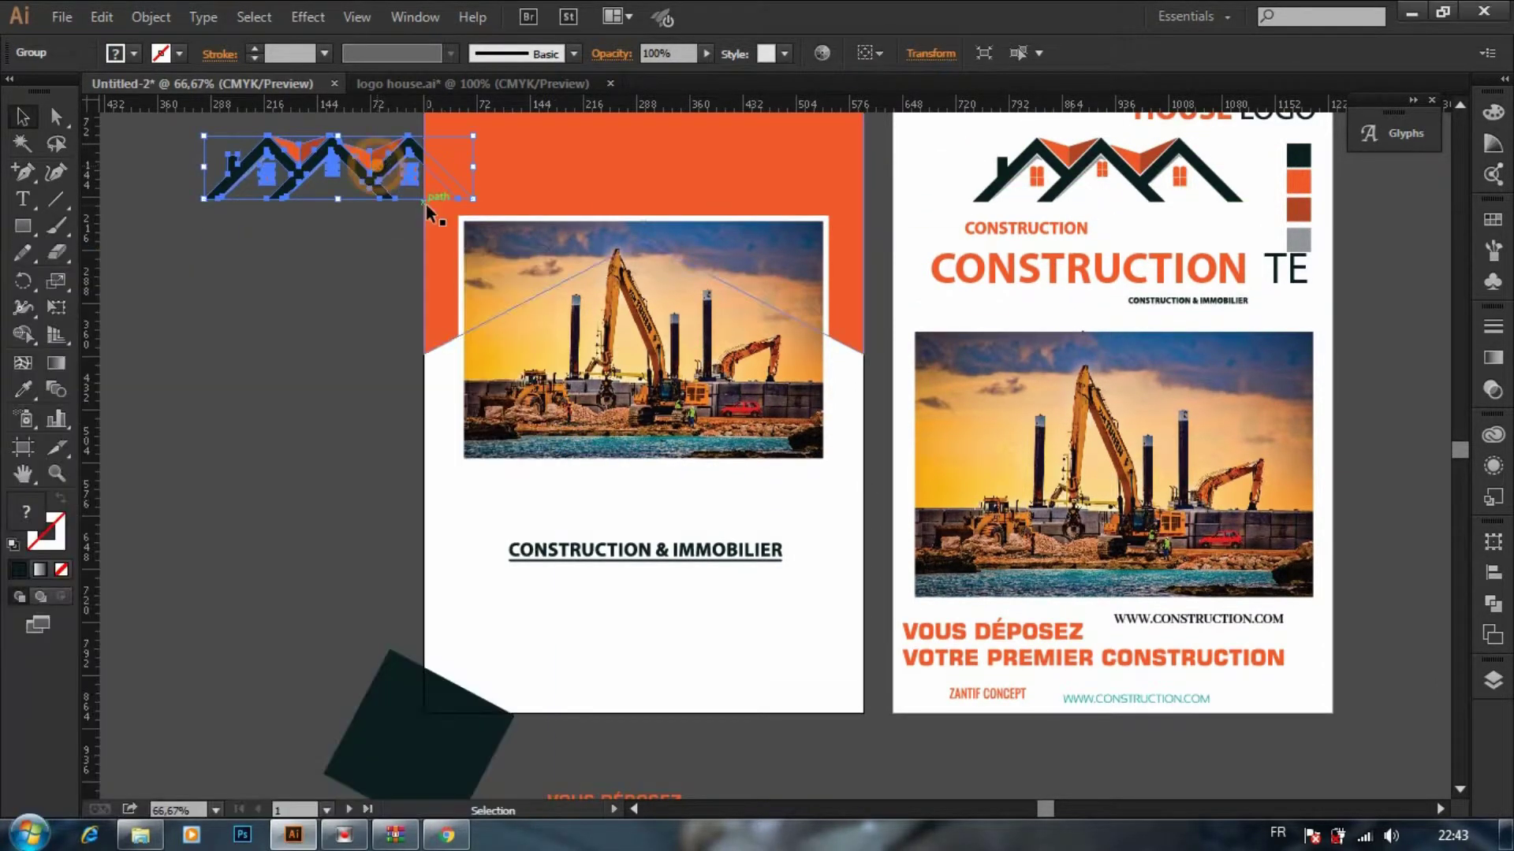
right_click(365, 165)
mouse_move(479, 352)
click(643, 352)
Step: Recolour the whole roof logo white
scroll(229, 174, up, 2)
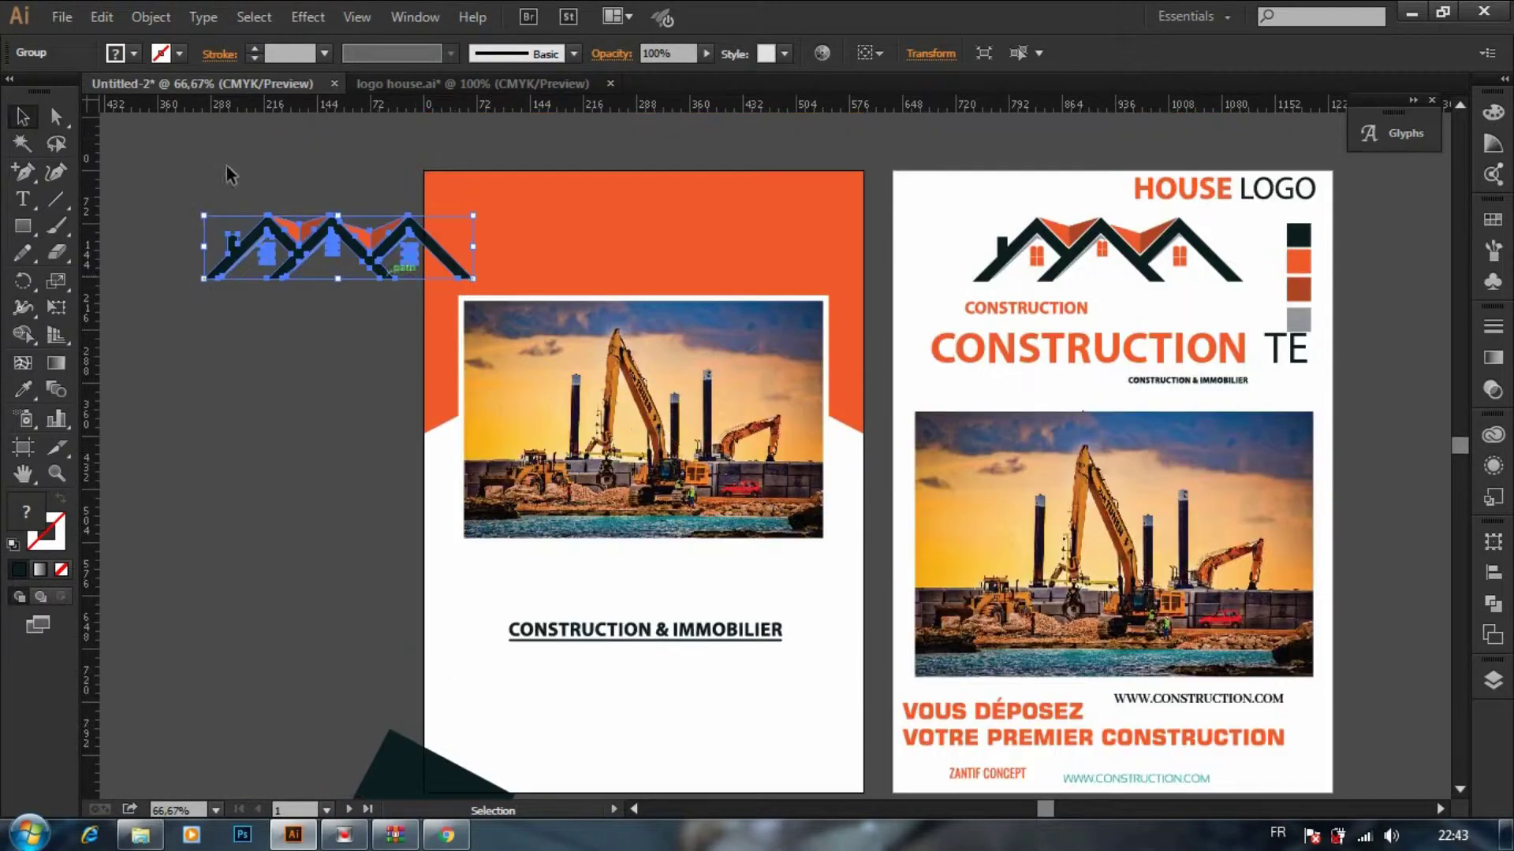
click(131, 53)
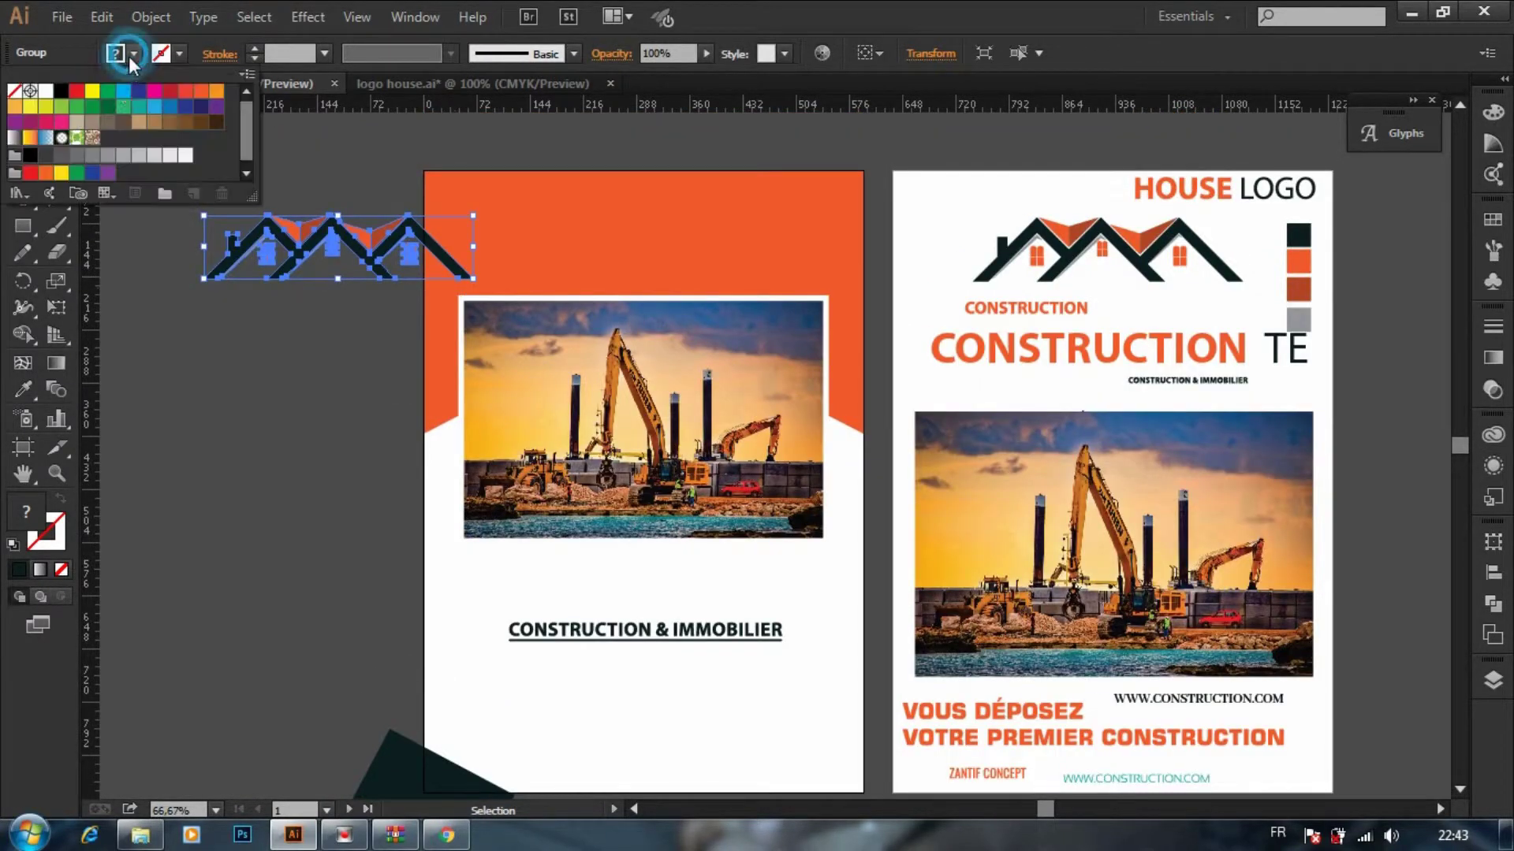
click(46, 91)
Step: Scale the white roof logo down and centre it in the orange header above the photo
click(473, 278)
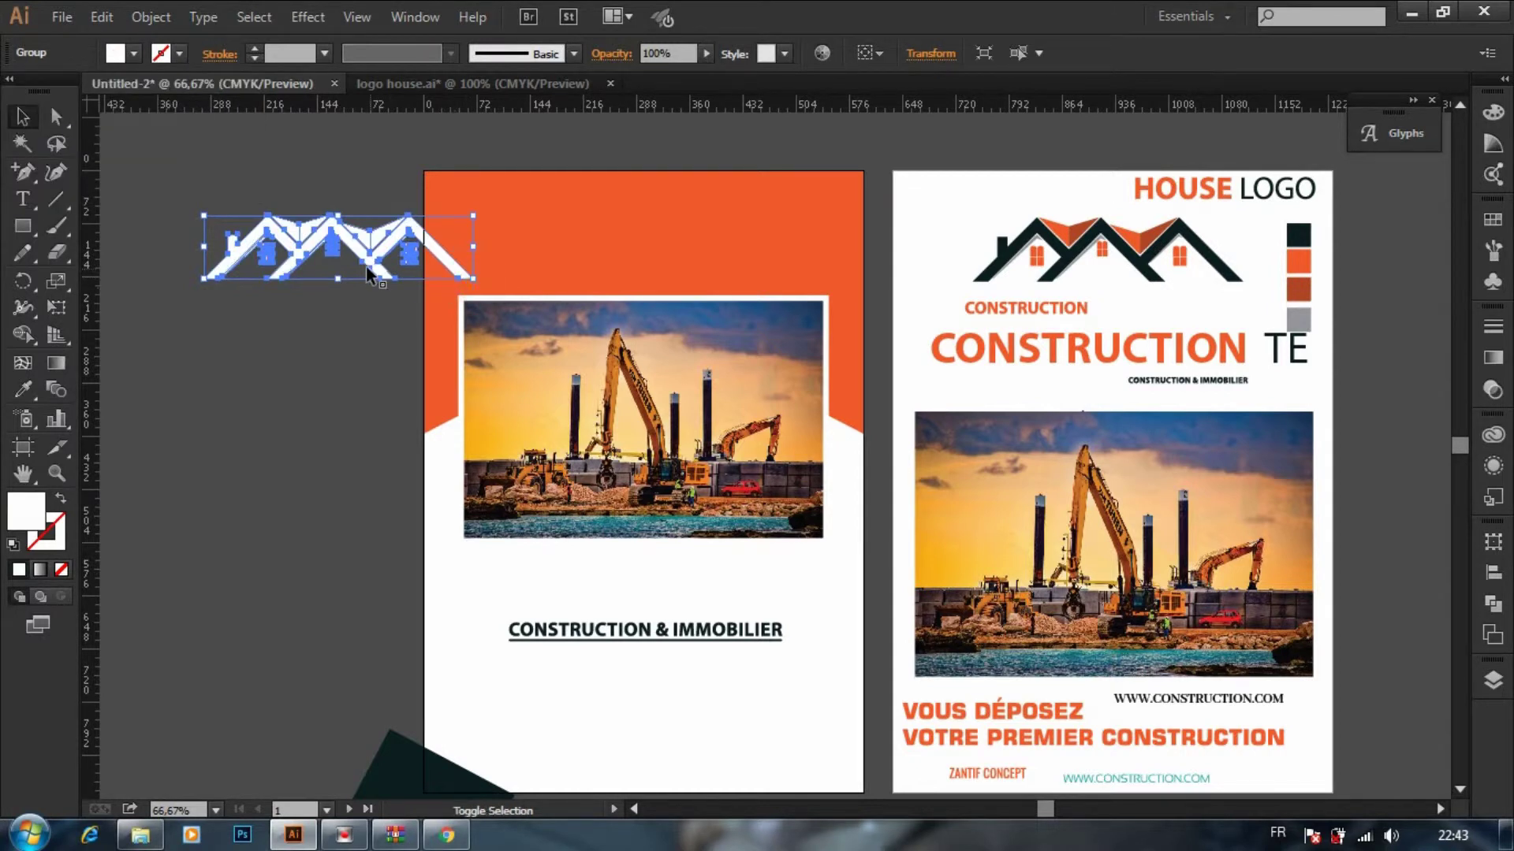
drag(472, 278, 378, 268)
drag(283, 235, 659, 206)
Step: Place a copy of the large orange "CONSTRUCTION TE" text over the upper-left edge of the left page and bring it to the front
drag(1000, 363, 246, 277)
right_click(322, 262)
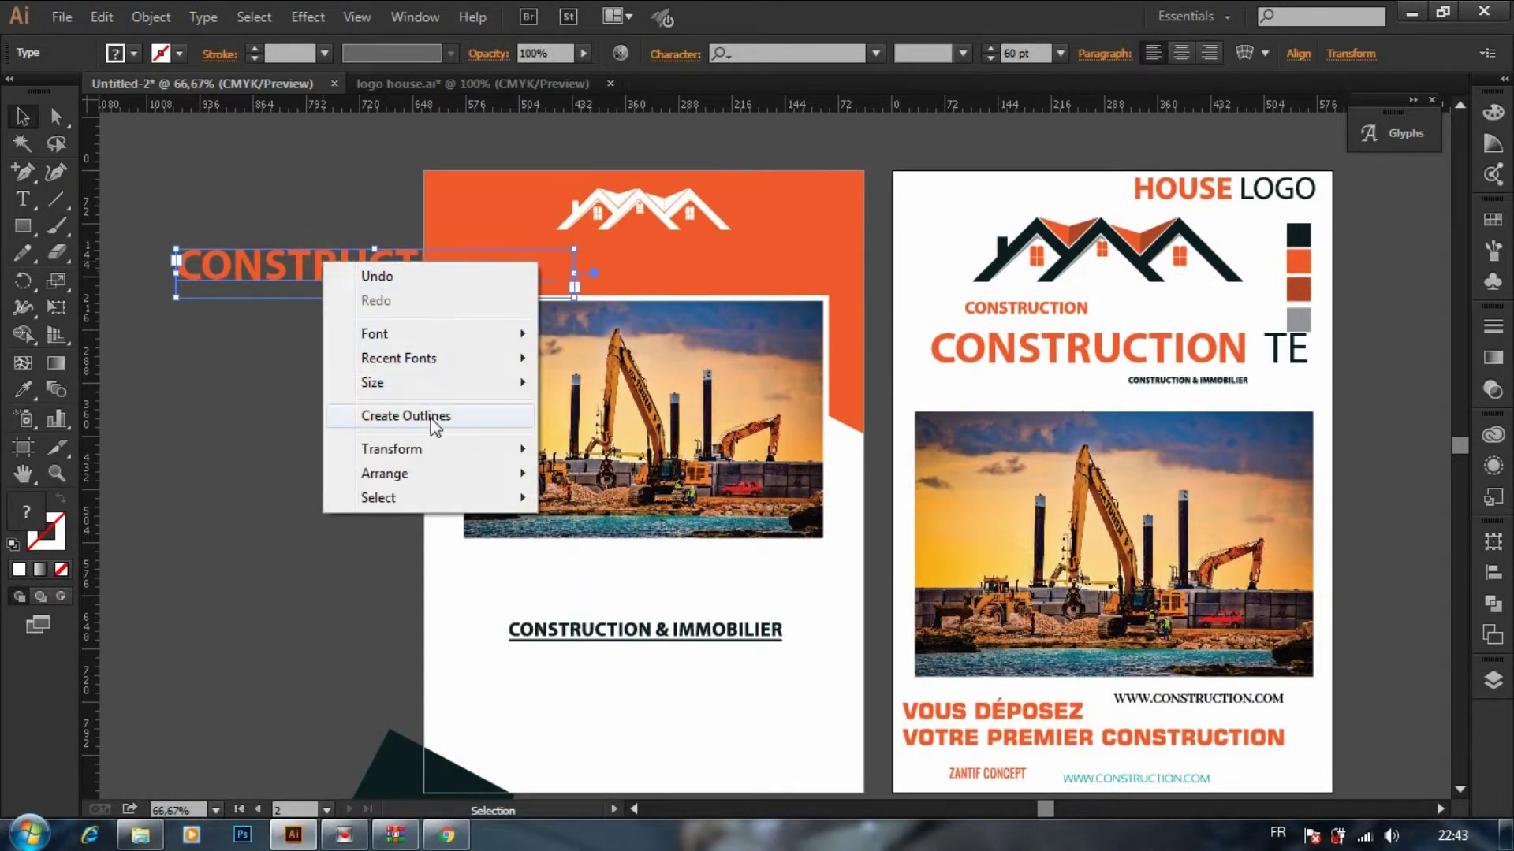
mouse_move(441, 474)
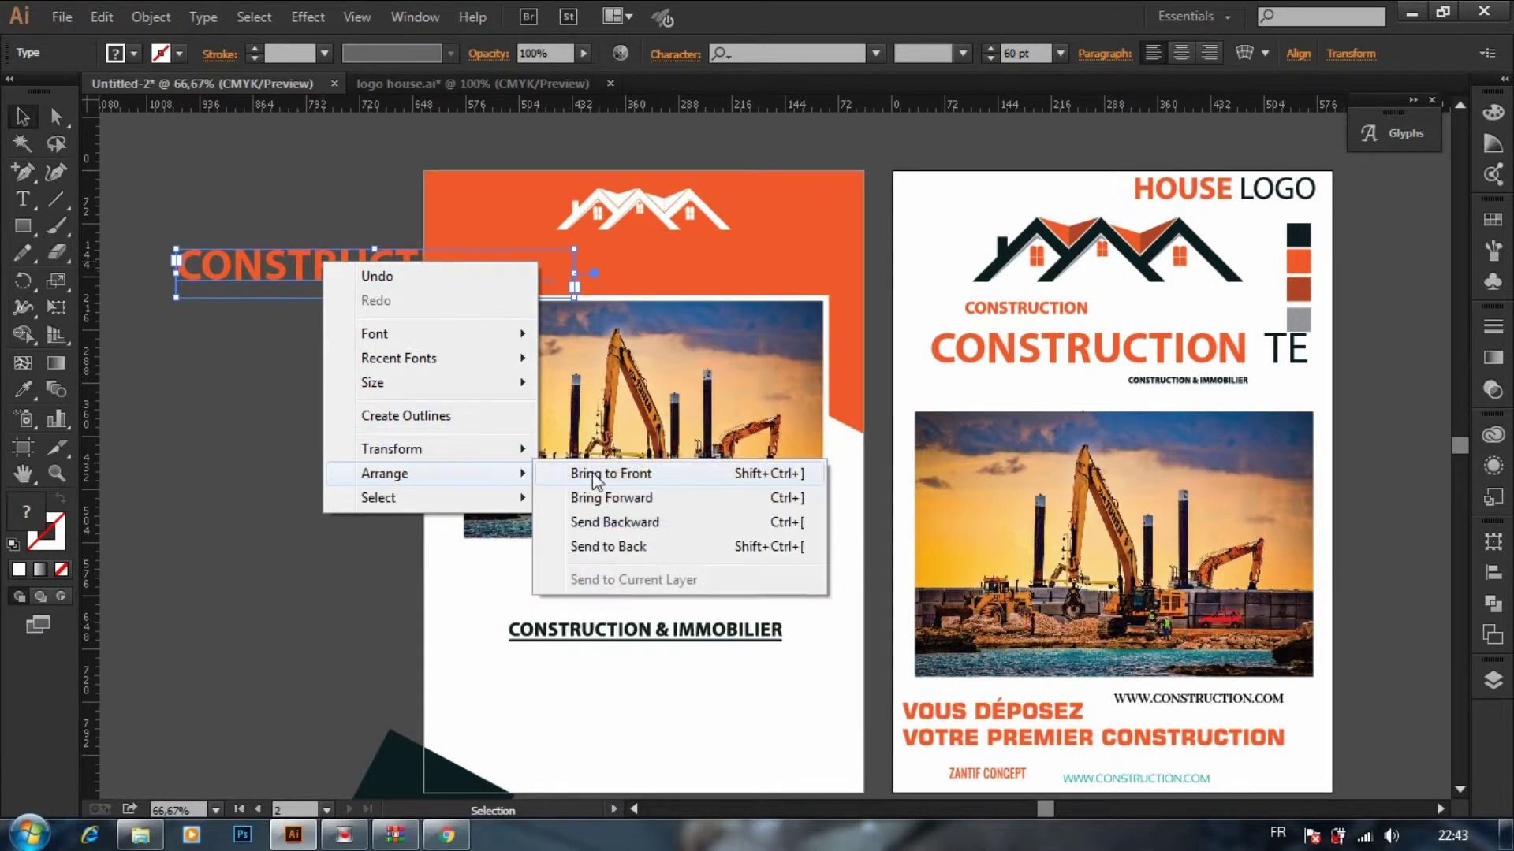
click(593, 472)
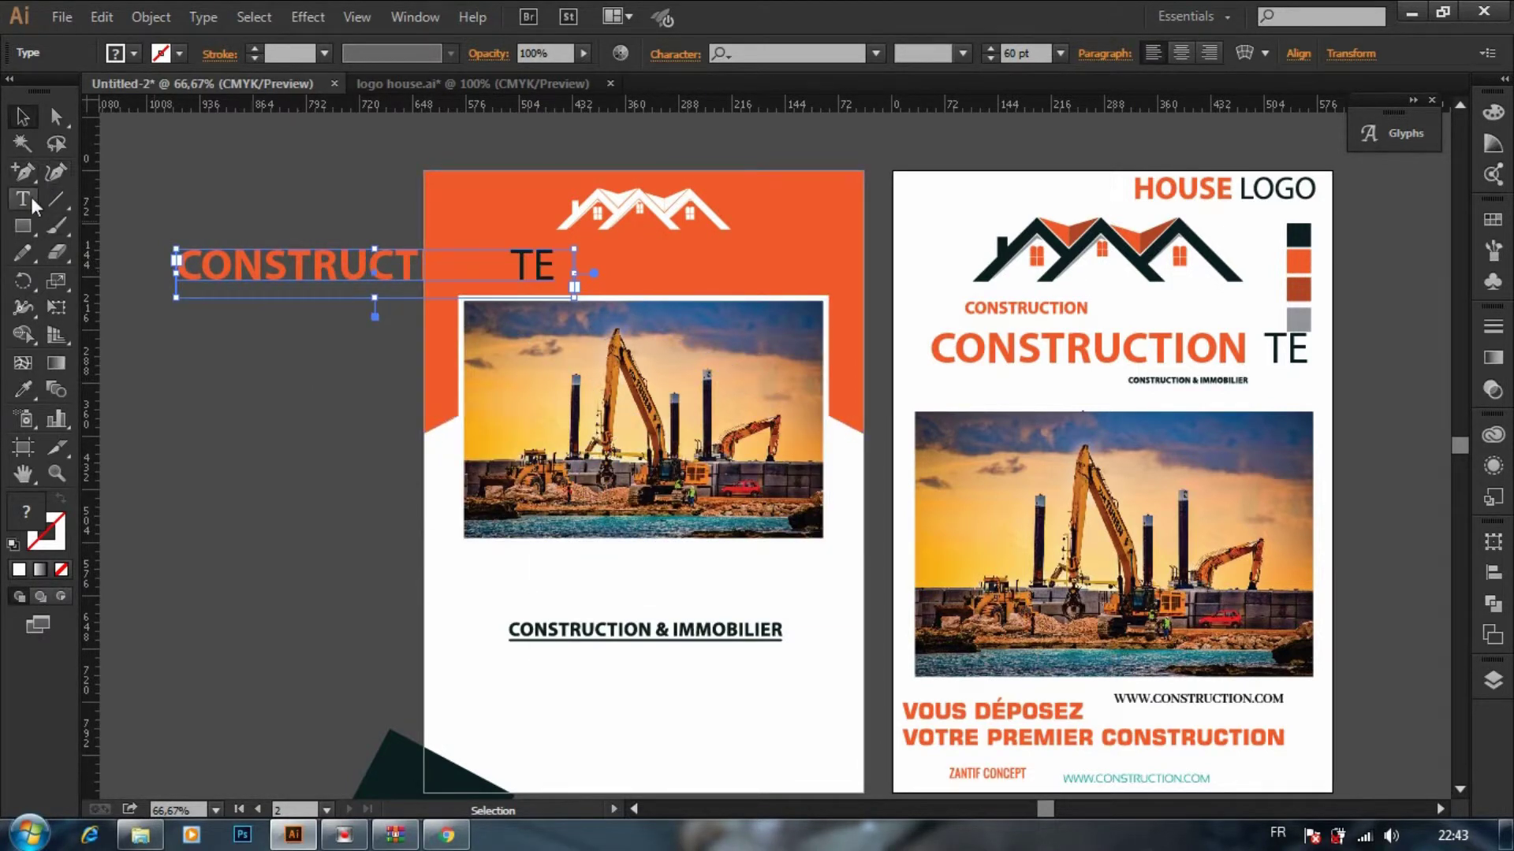
Step: Recolour the copied text white and delete the letters "TE" so only "CONSTRUCTION" remains
triple_click(213, 272)
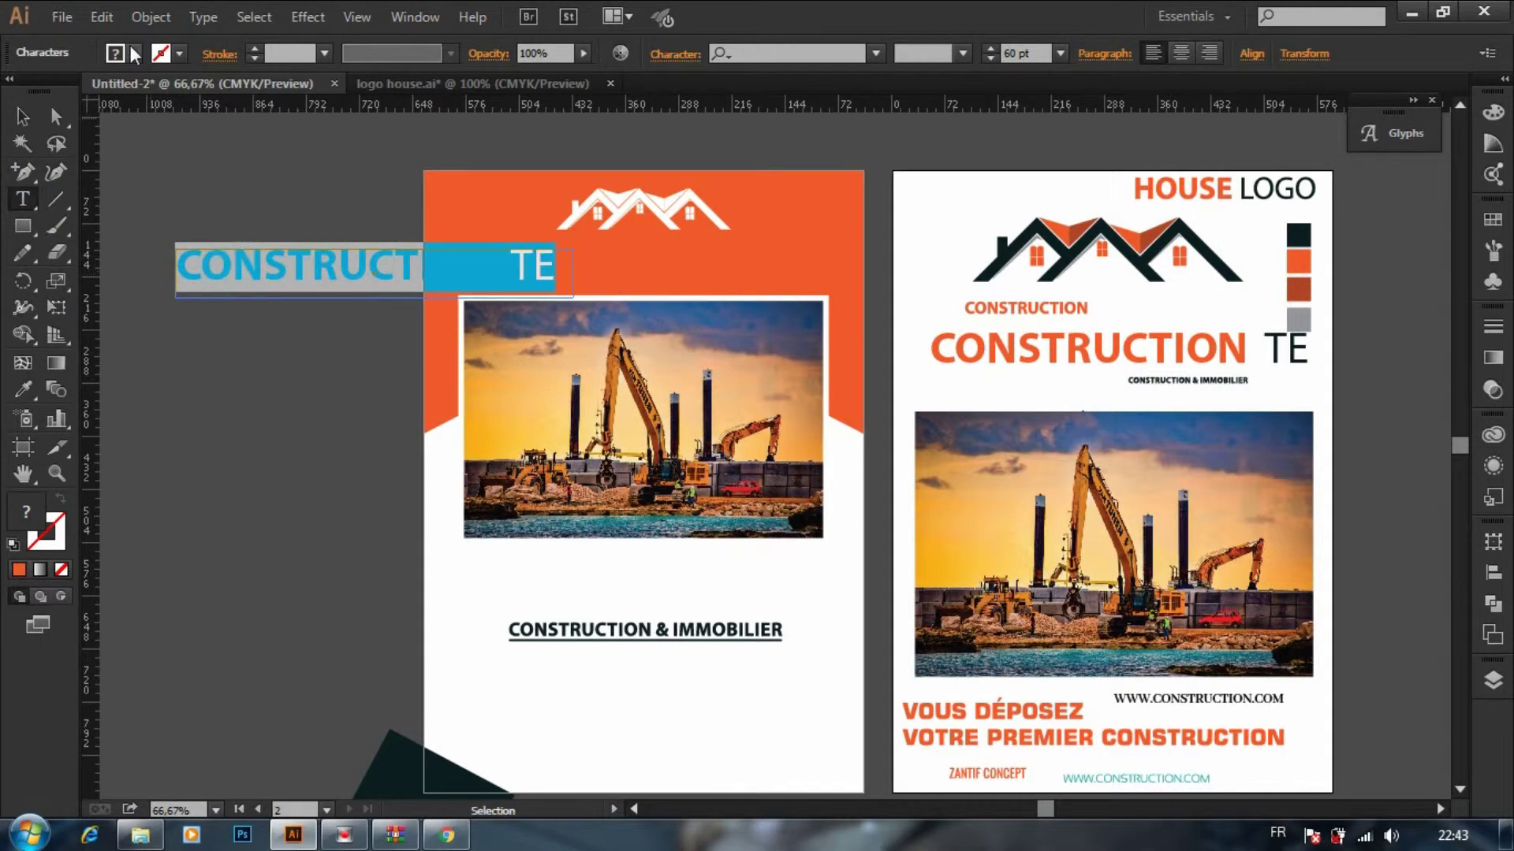
click(134, 53)
click(47, 95)
click(540, 291)
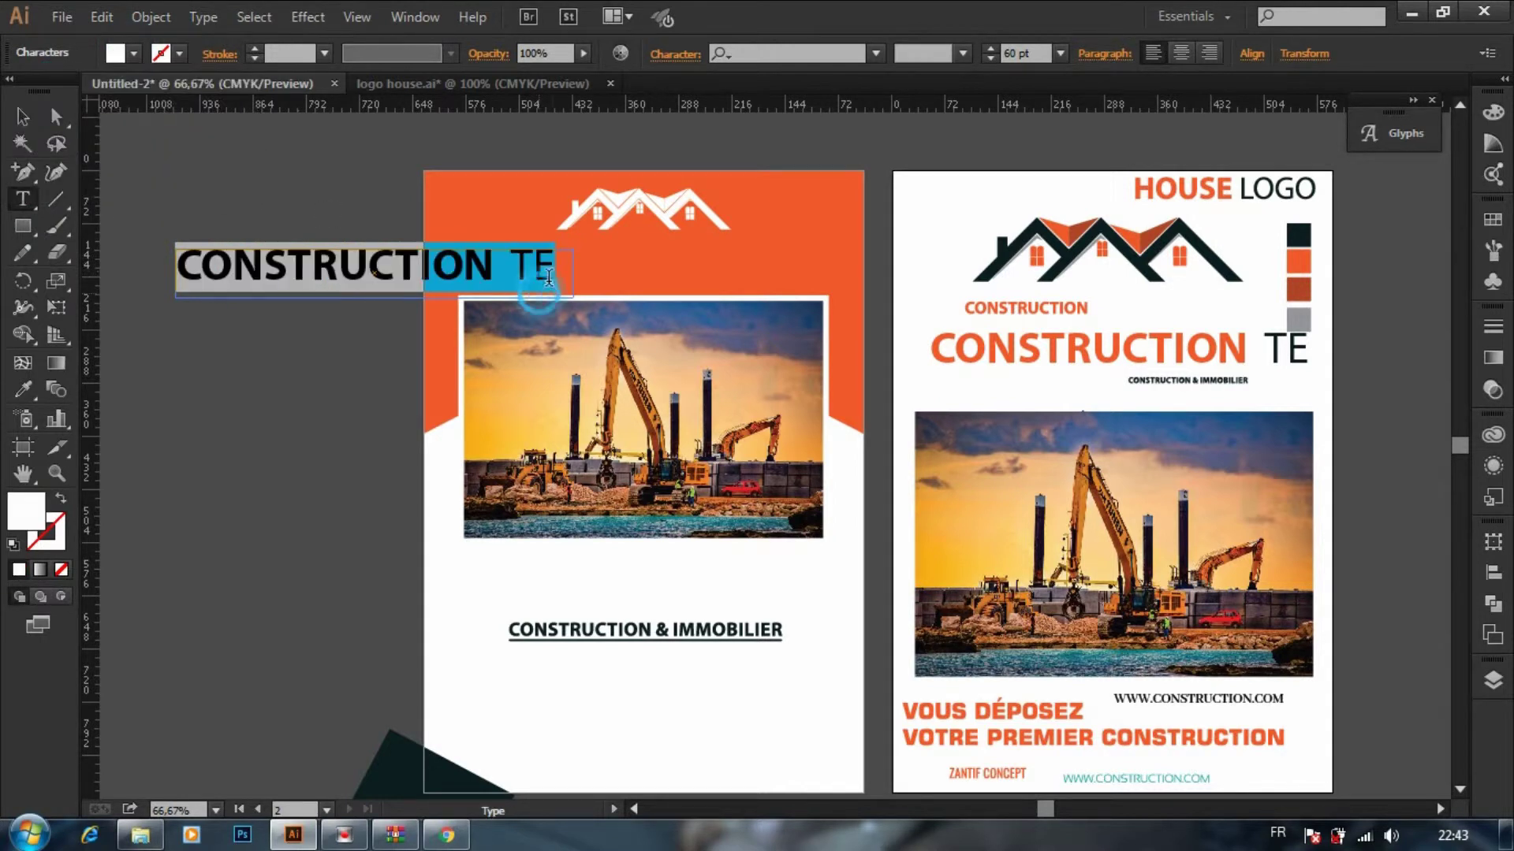
click(552, 265)
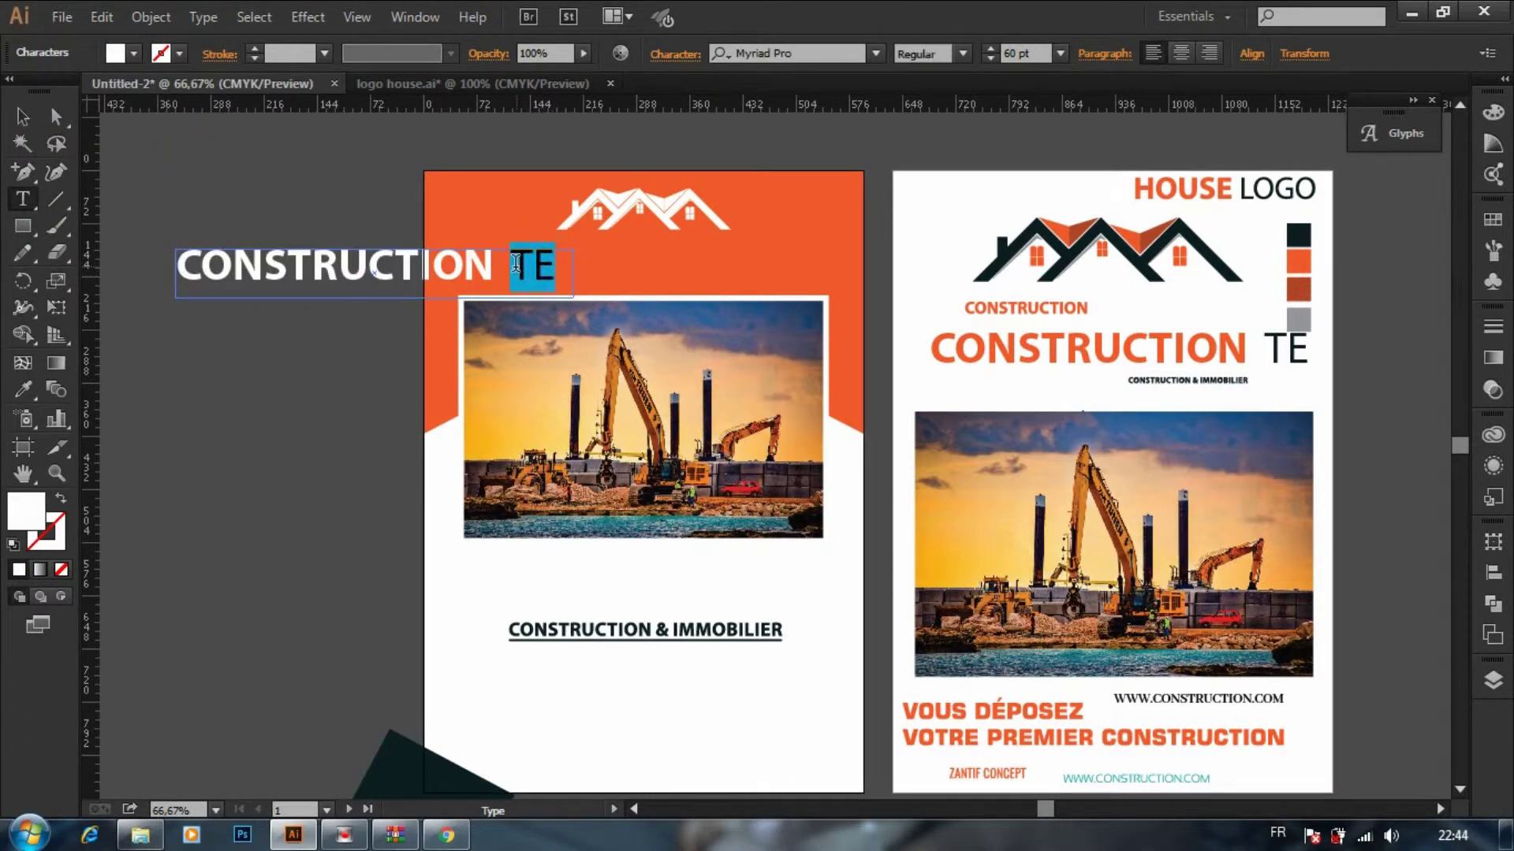
click(23, 116)
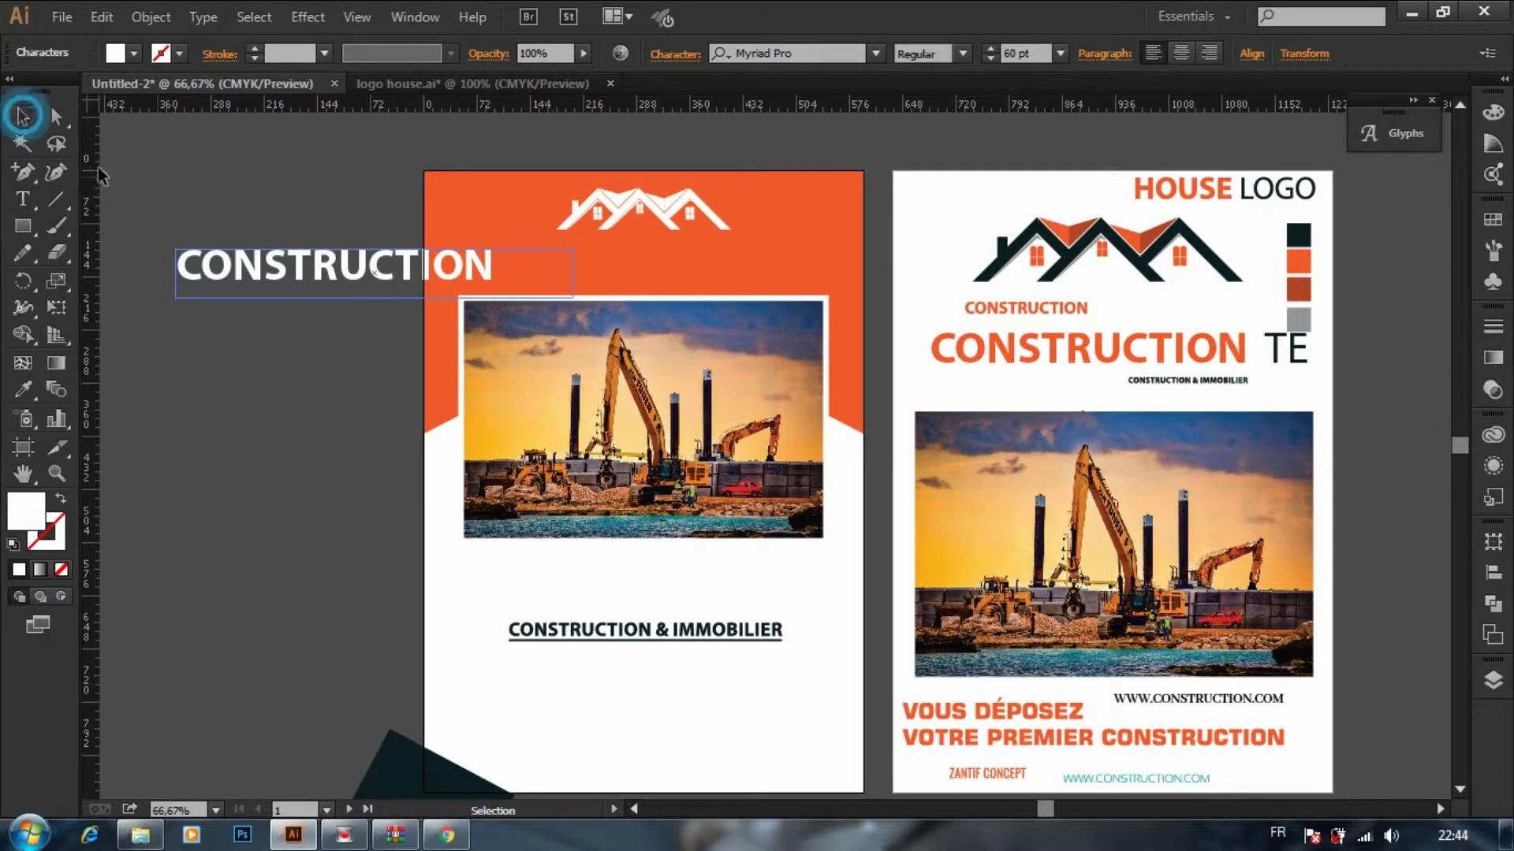
Step: Convert the white "CONSTRUCTION" text to outlines and place it in the orange header between the white roof logo and the photo
right_click(257, 272)
click(339, 424)
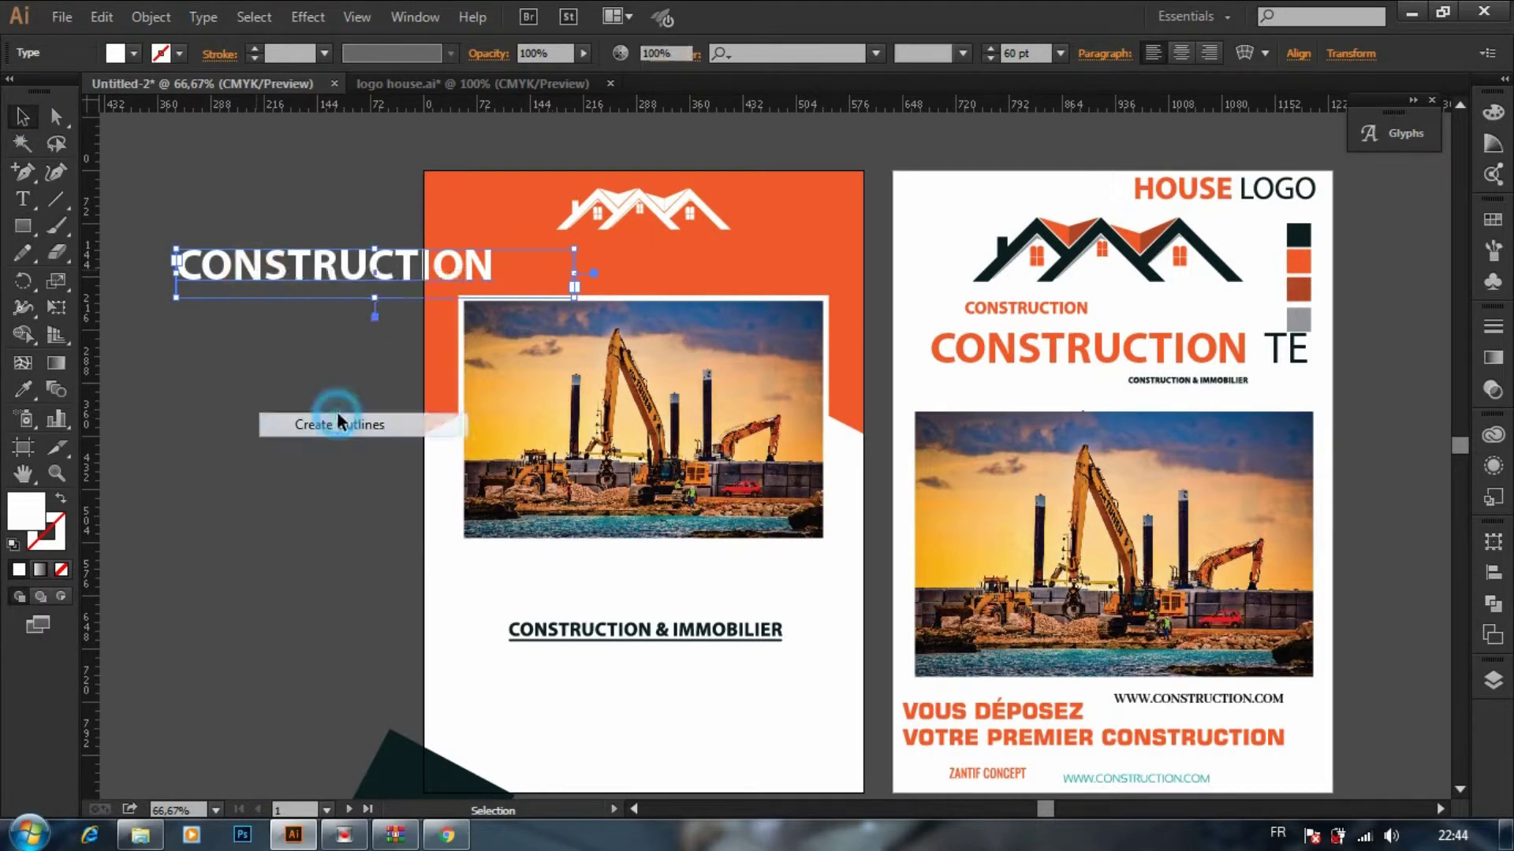
drag(281, 268, 603, 268)
click(373, 276)
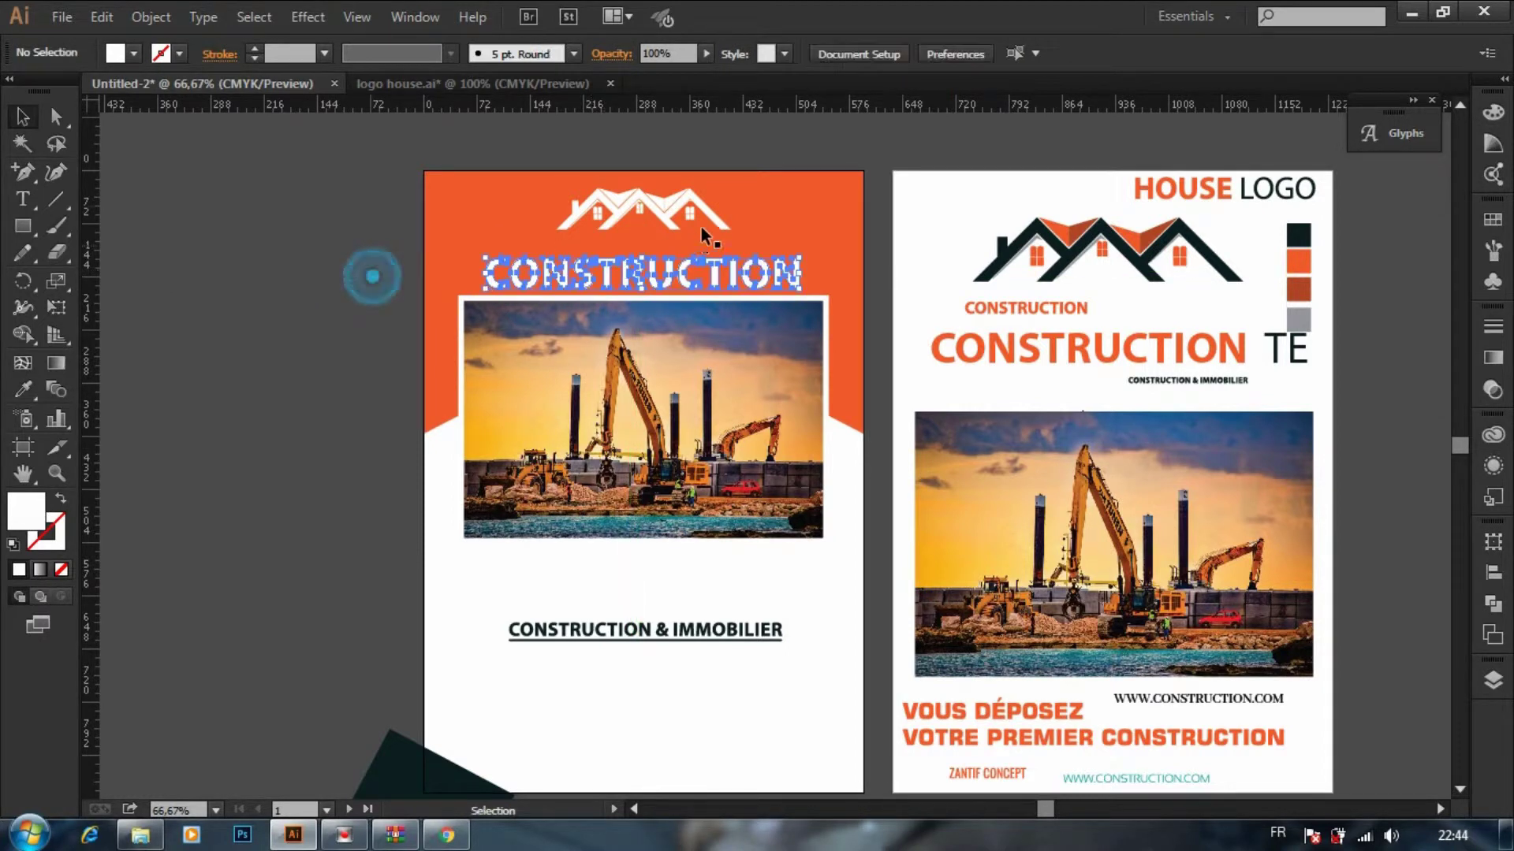
Step: Nudge the white roof logo down so it sits closer to the "CONSTRUCTION" title
click(659, 210)
key(Down)
key(Down)
key(Down)
key(Down)
key(Down)
key(Down)
key(Down)
key(Down)
key(Down)
key(Down)
key(Down)
key(Down)
key(Down)
key(Down)
key(Down)
key(Down)
key(Down)
key(Down)
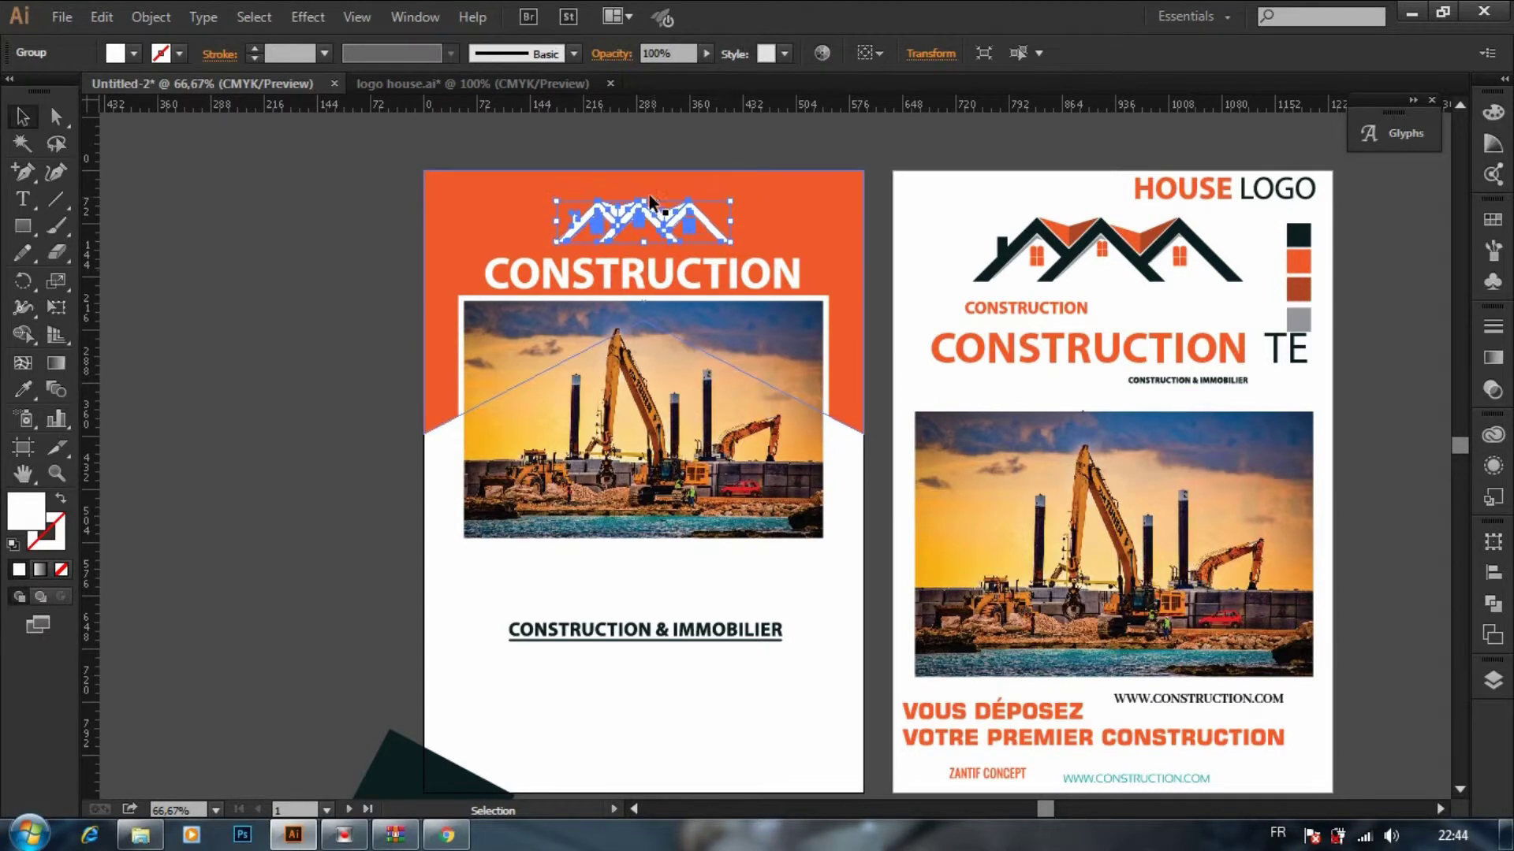
Step: Place a copy of the coloured roof logo above "CONSTRUCTION & IMMOBILIER" and the two-line "VOUS DÉPOSEZ" slogan below it on the left page
drag(1137, 231, 703, 687)
drag(779, 736, 736, 587)
click(721, 724)
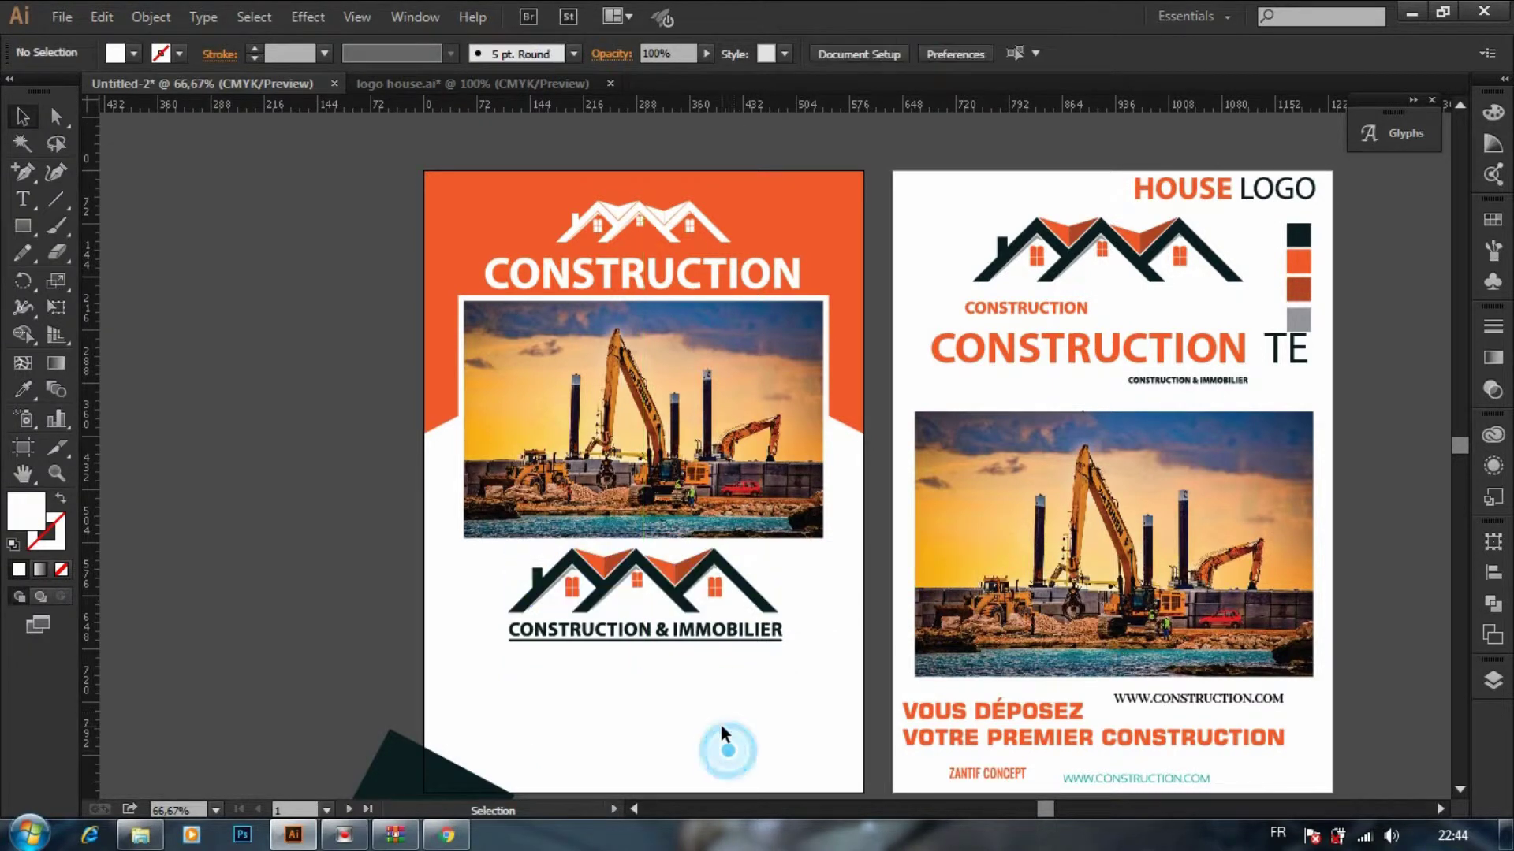
drag(970, 726, 523, 533)
Step: Move the dark rotated square off the left page and draw a dark bar about 666 × 34 pt across the page near its lower edge
drag(336, 653, 182, 570)
click(21, 228)
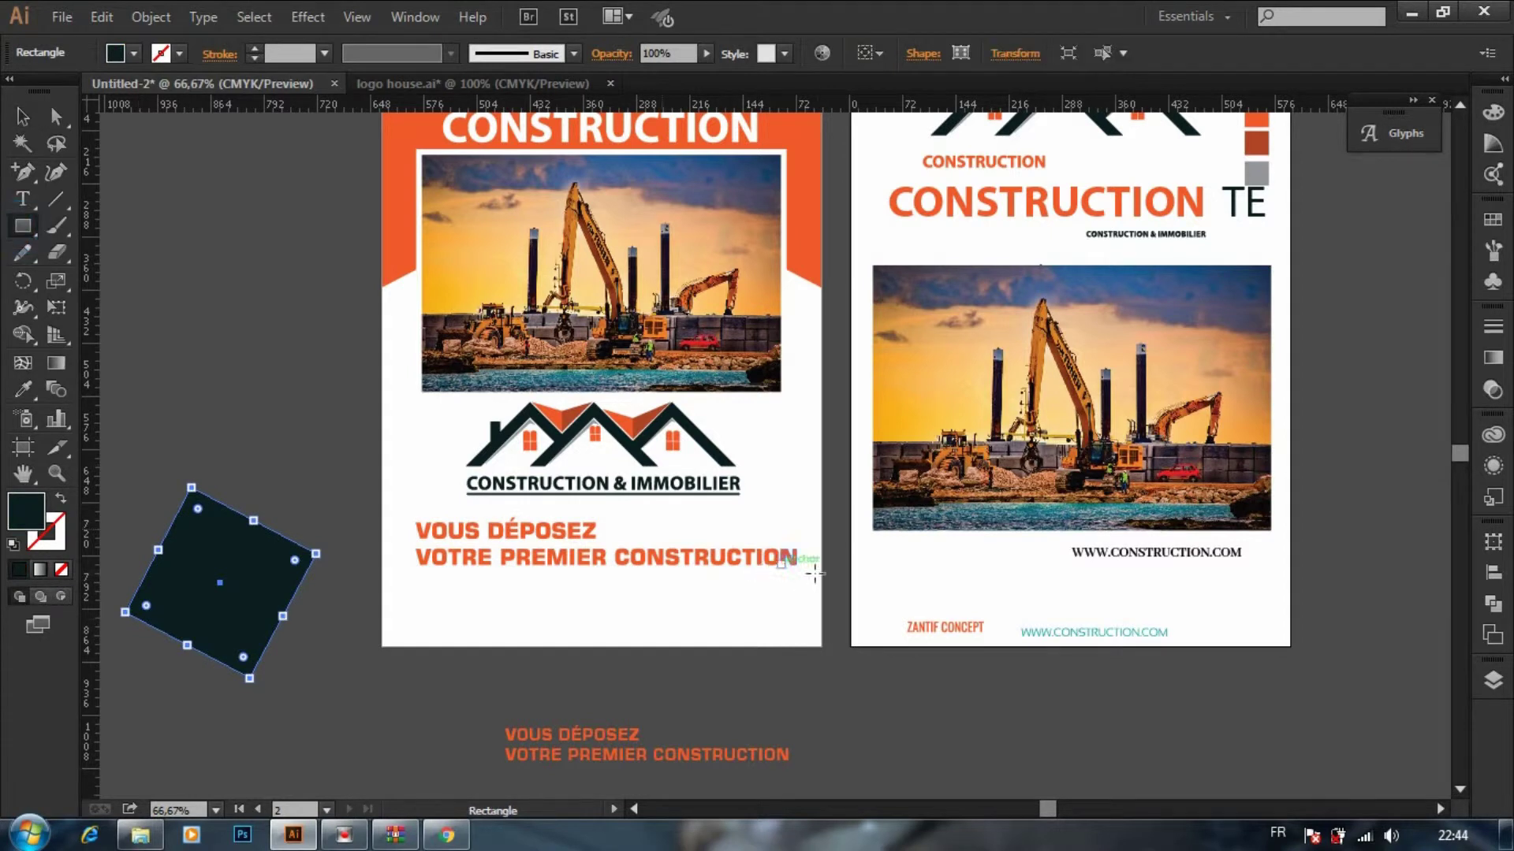
drag(828, 604, 336, 628)
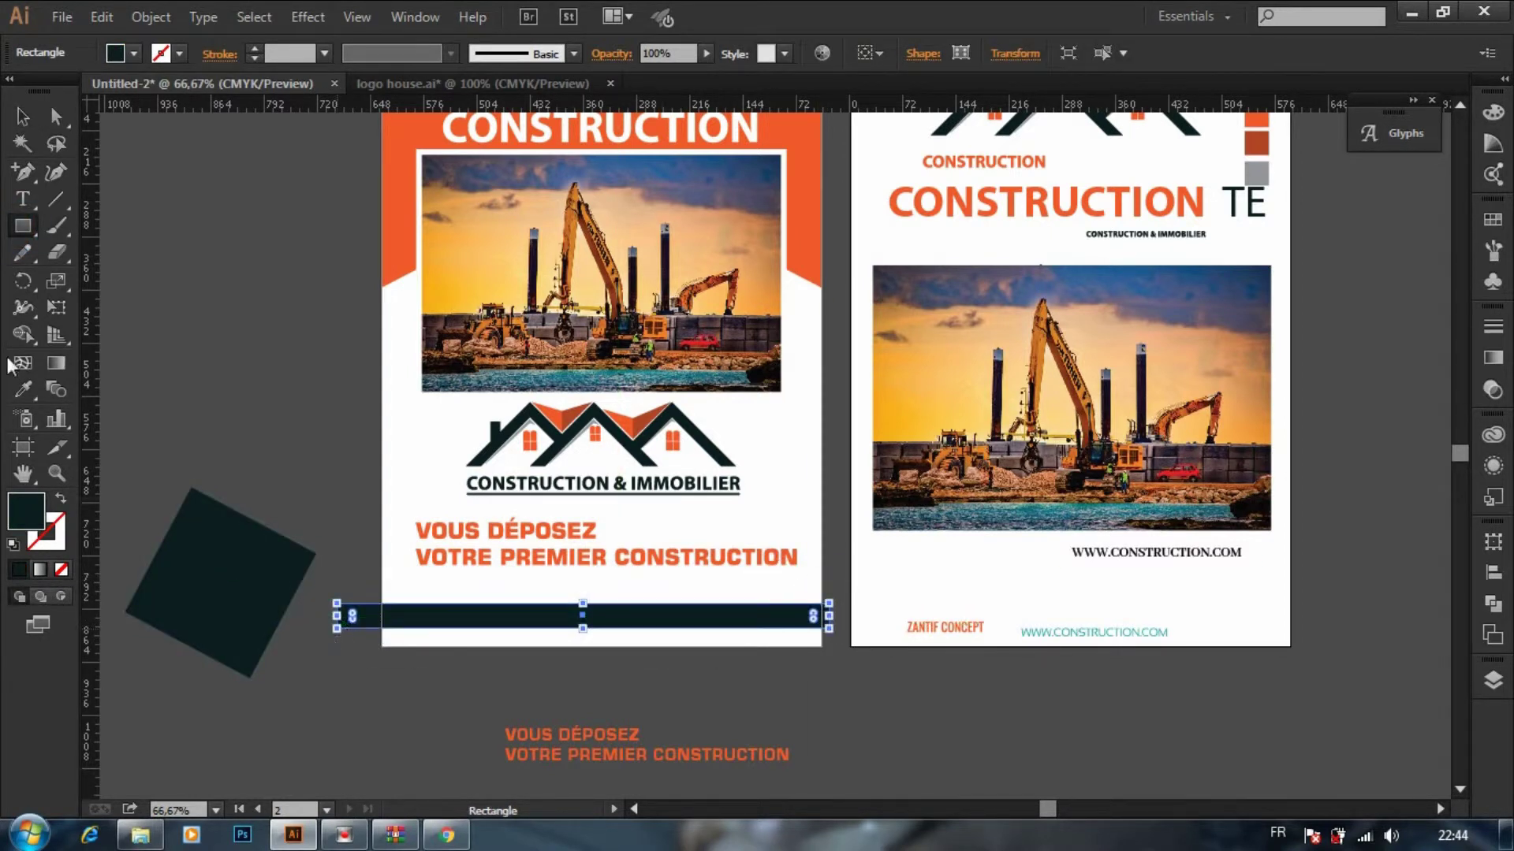
click(1096, 632)
click(1124, 560)
click(1128, 555)
drag(1129, 555, 656, 617)
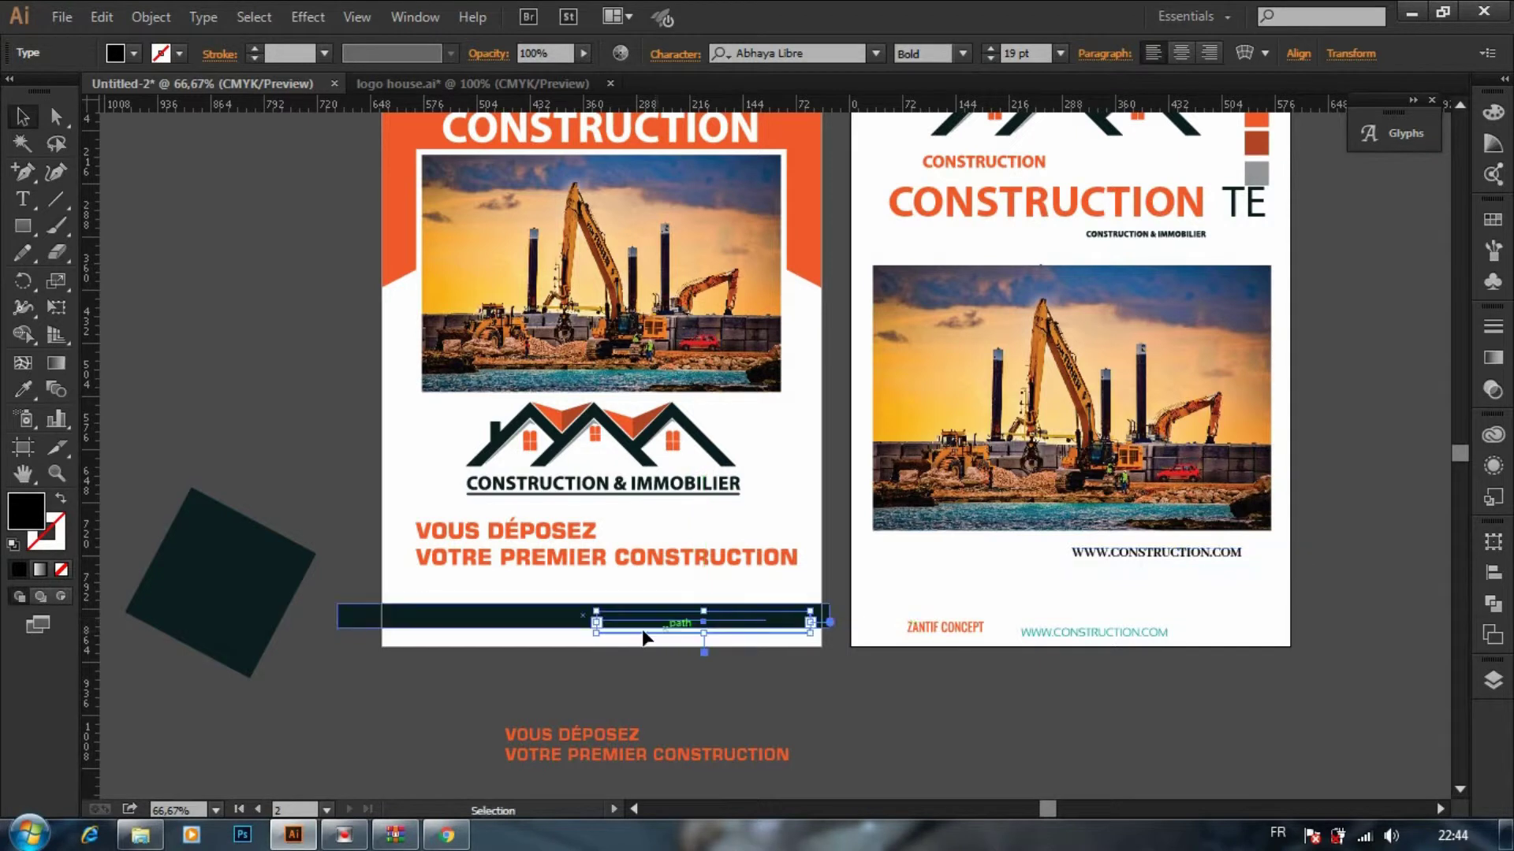
right_click(632, 619)
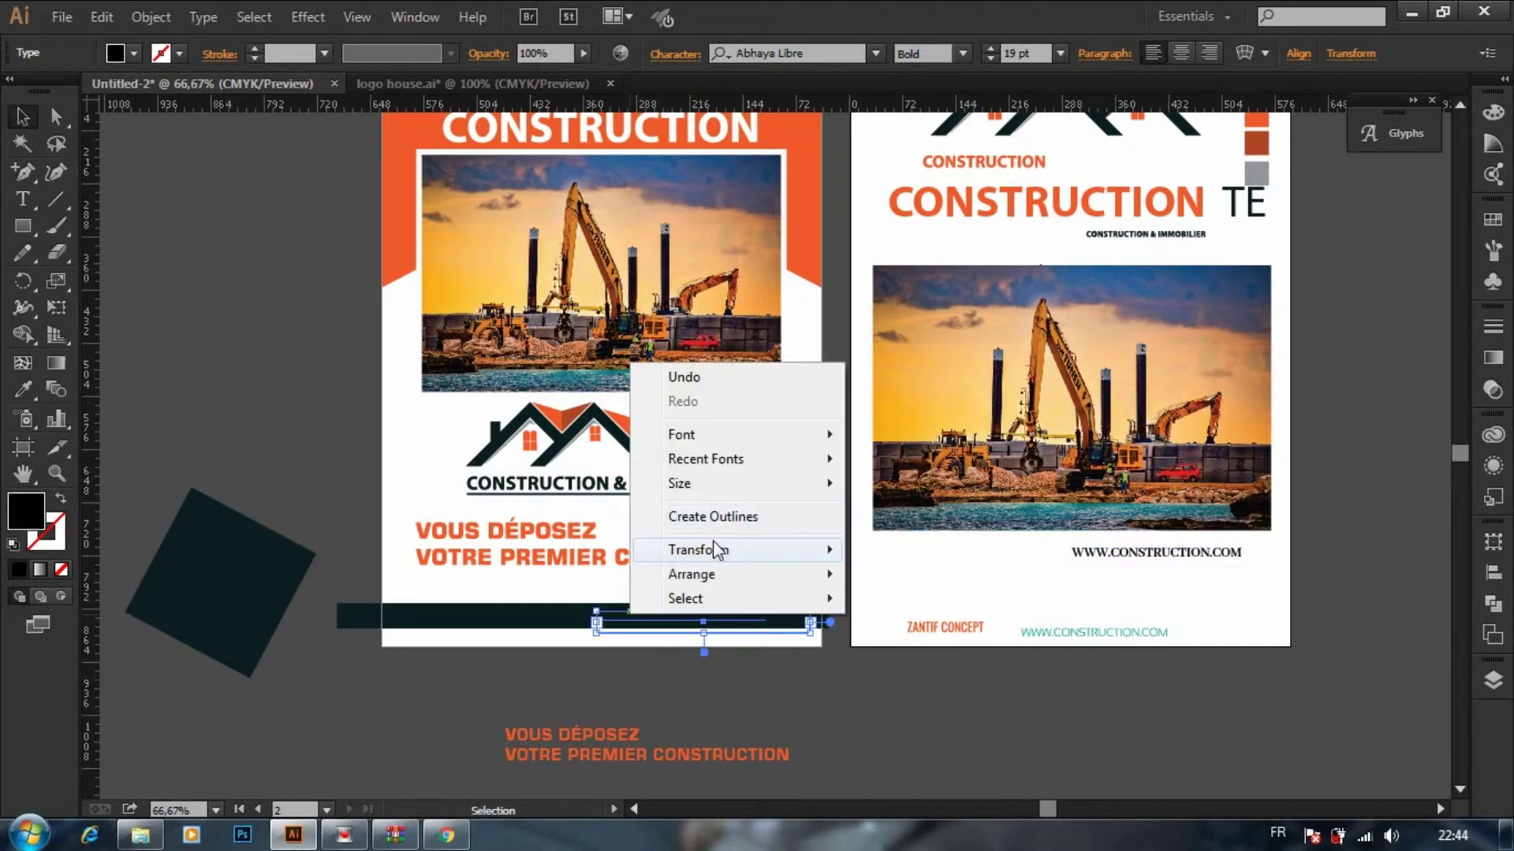
mouse_move(714, 577)
click(891, 575)
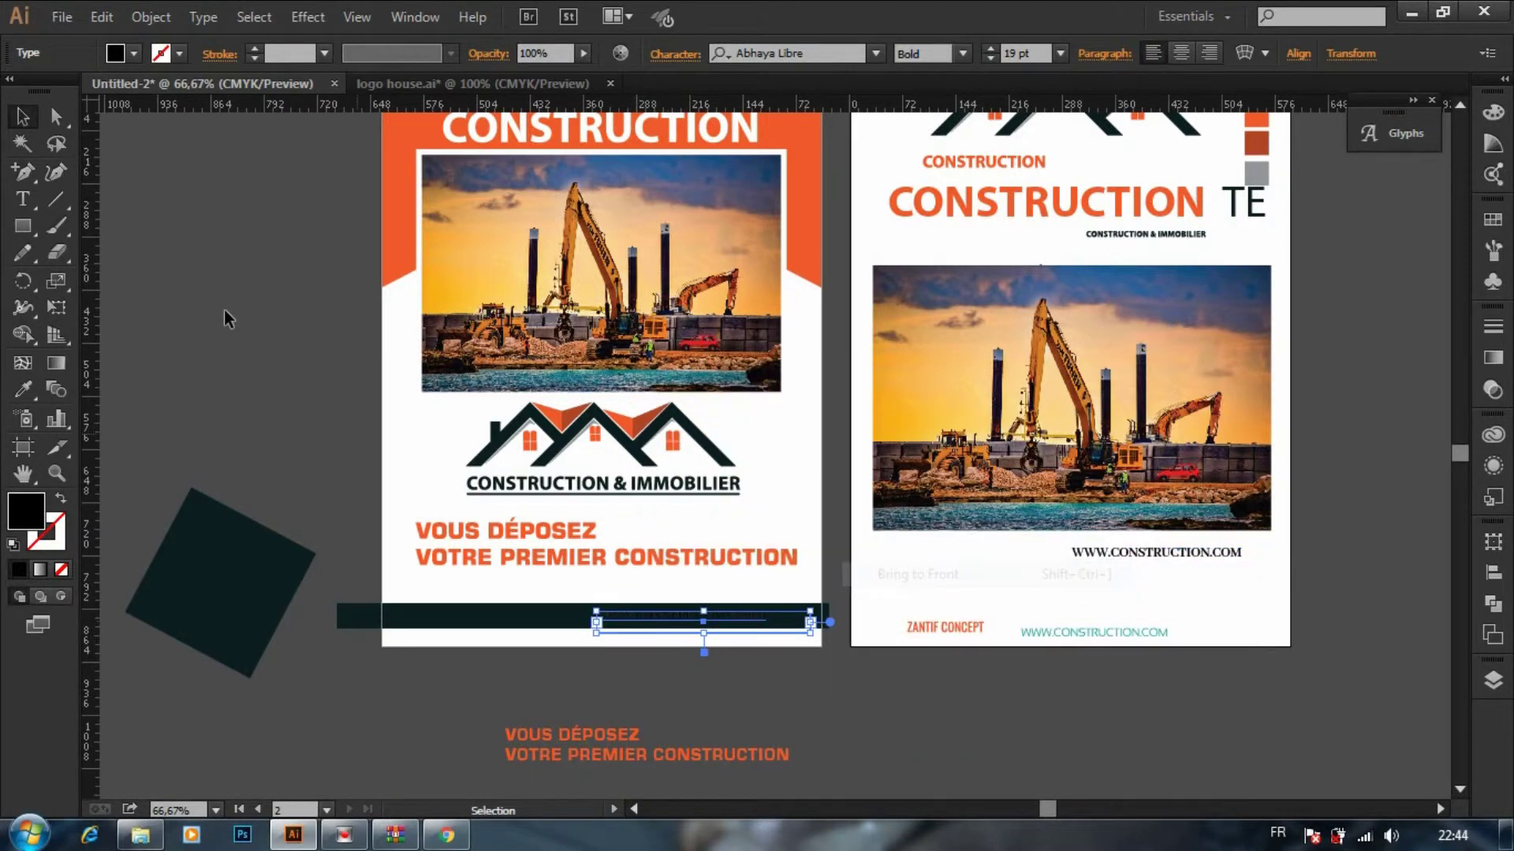
Step: Recolour the web address on the dark bar white and shift it left along the bar
click(120, 52)
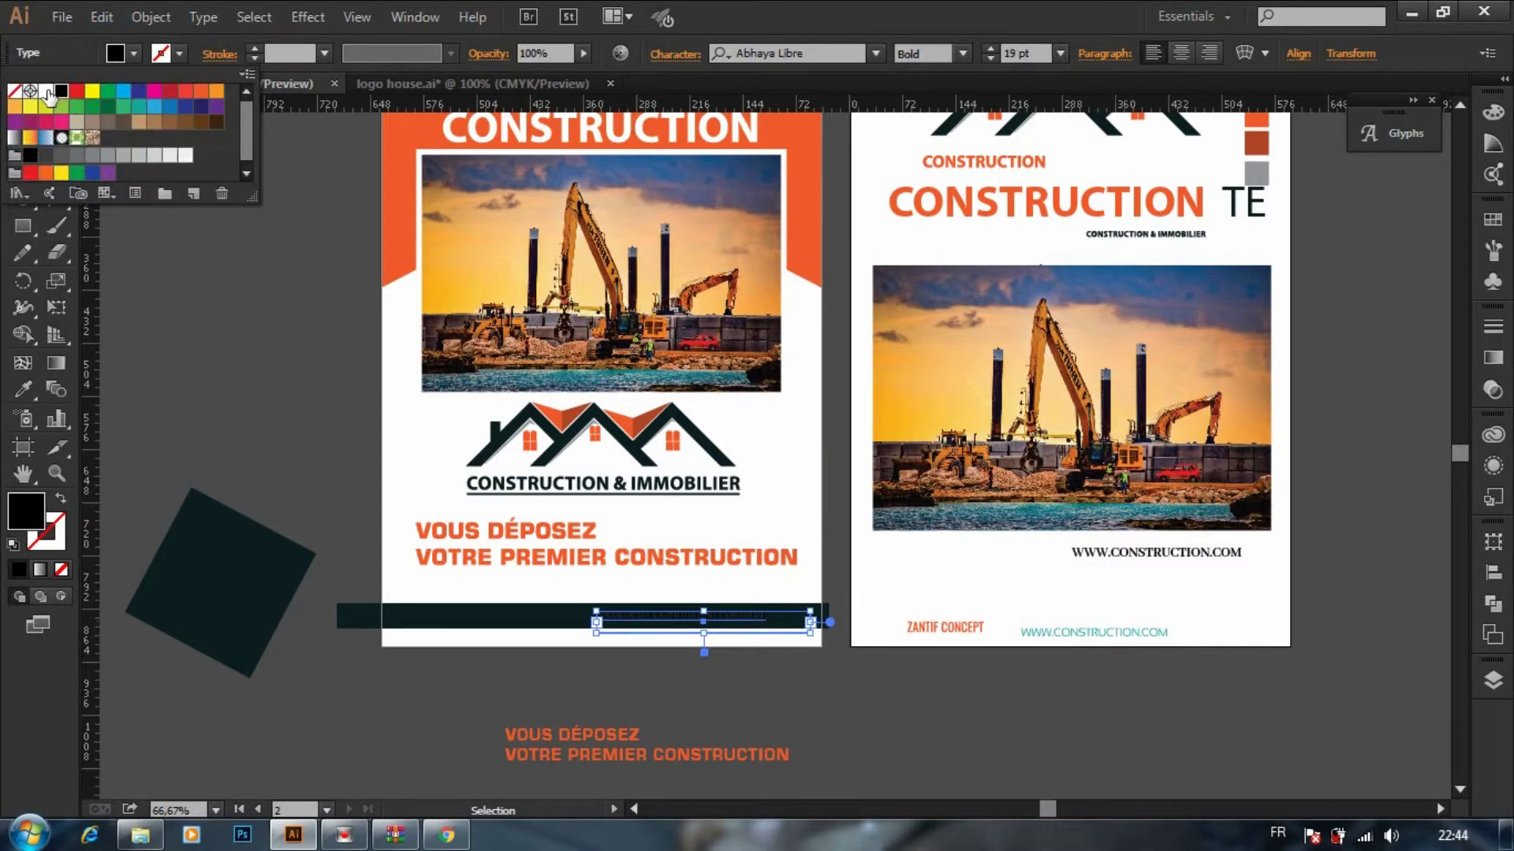
click(47, 91)
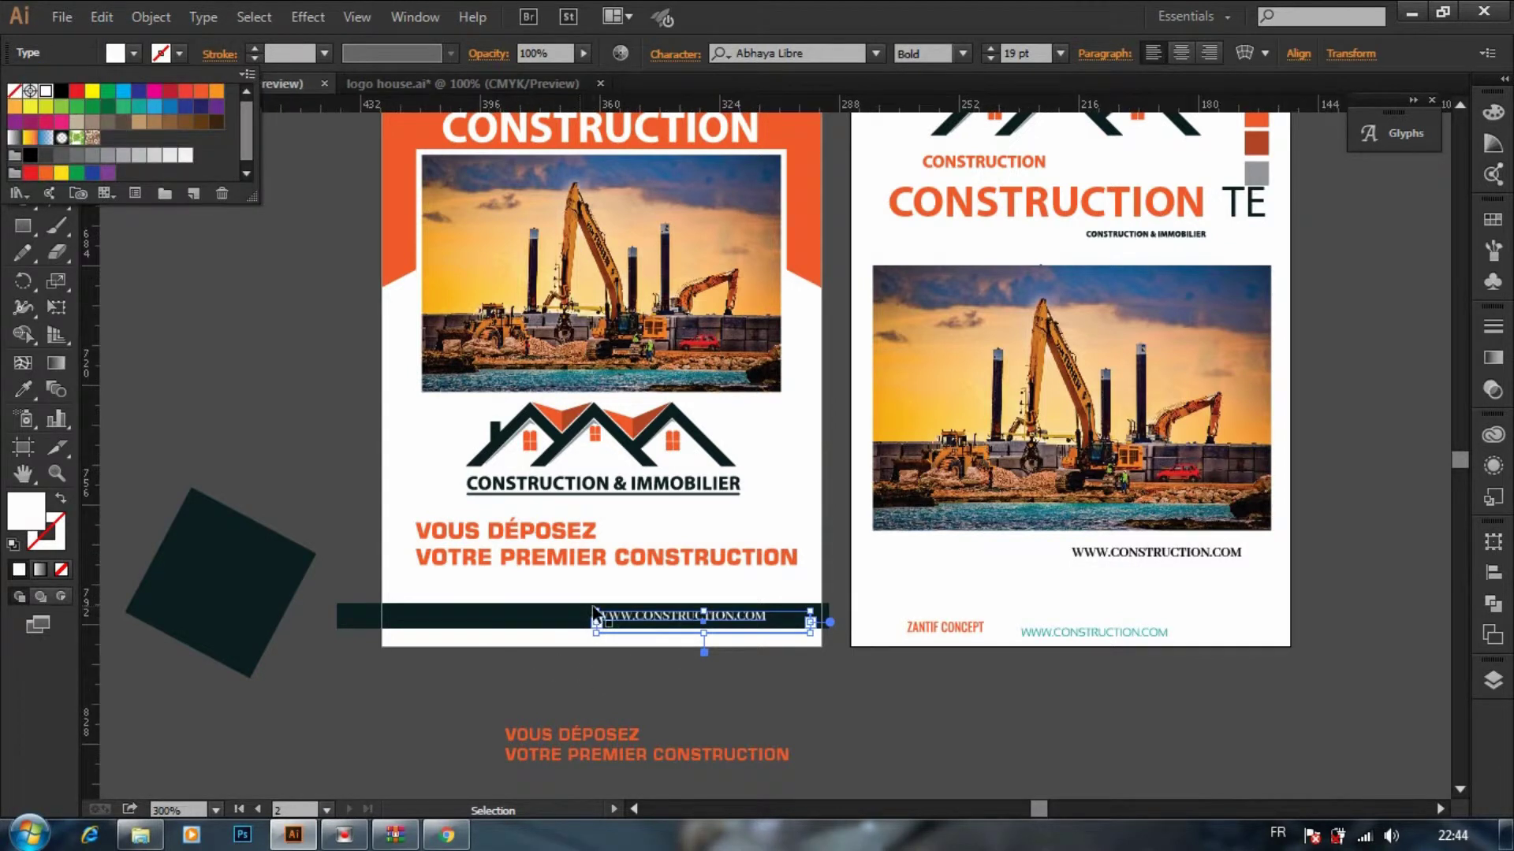
scroll(583, 607, up, 5)
scroll(600, 368, down, 1)
scroll(600, 395, right, 3)
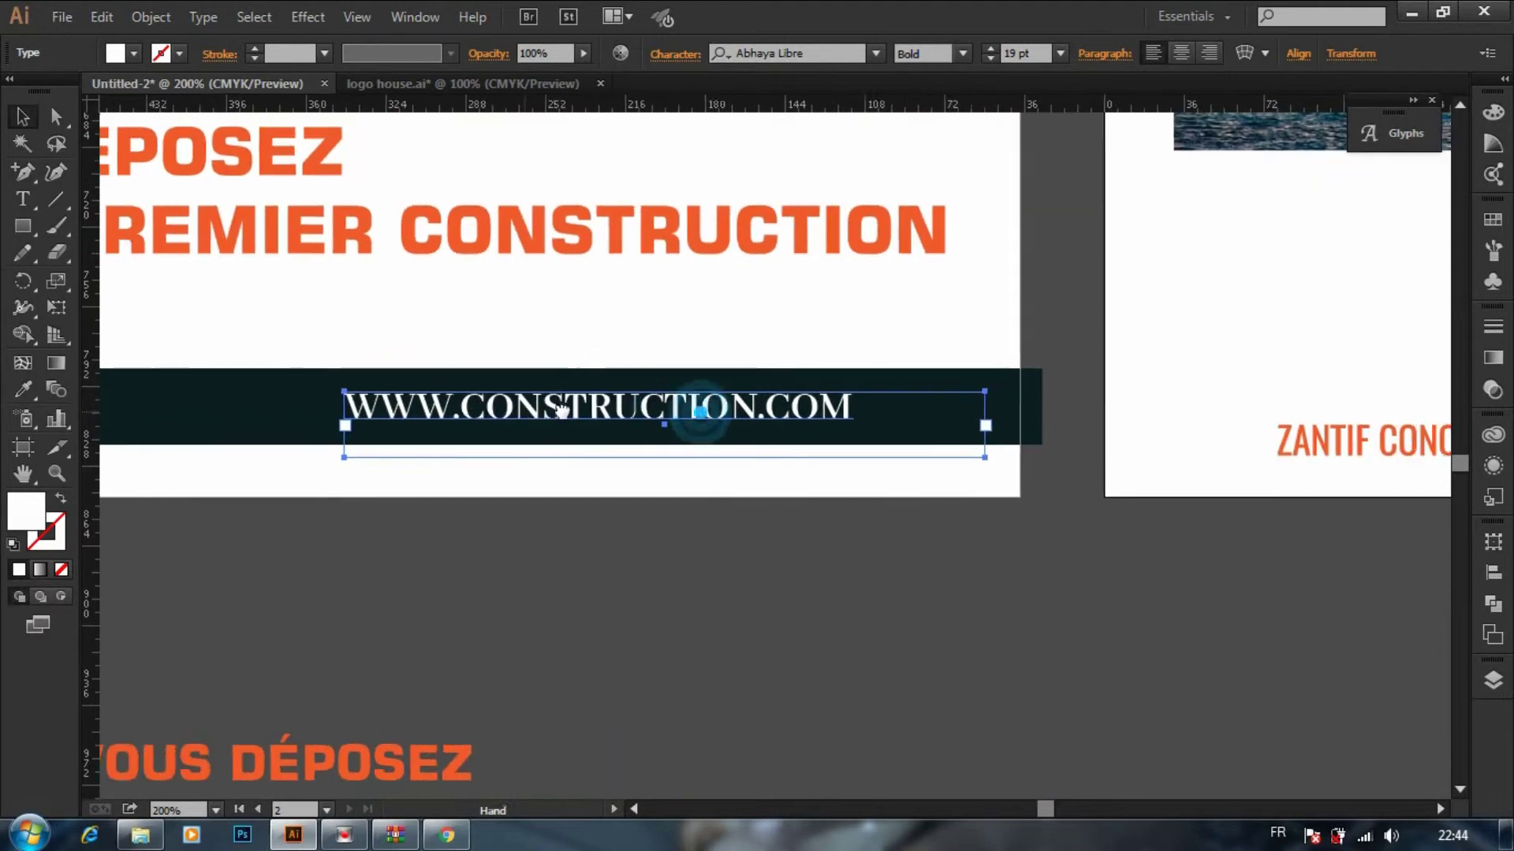
drag(627, 410, 401, 410)
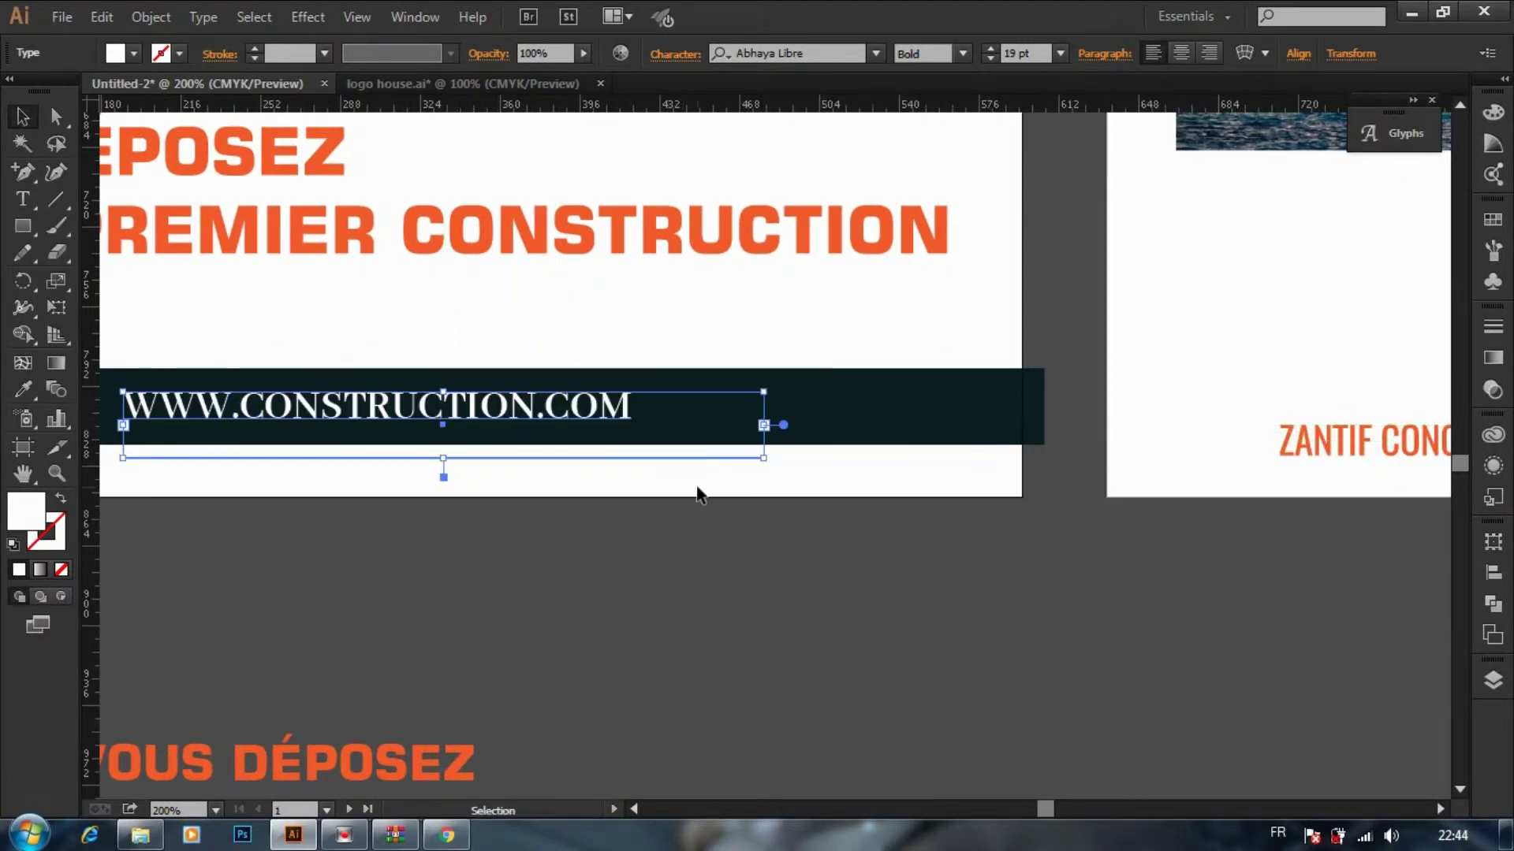
Step: Widen the web address's text frame to the right and append a dash, "TÉL :" and the phone number
drag(769, 427, 955, 425)
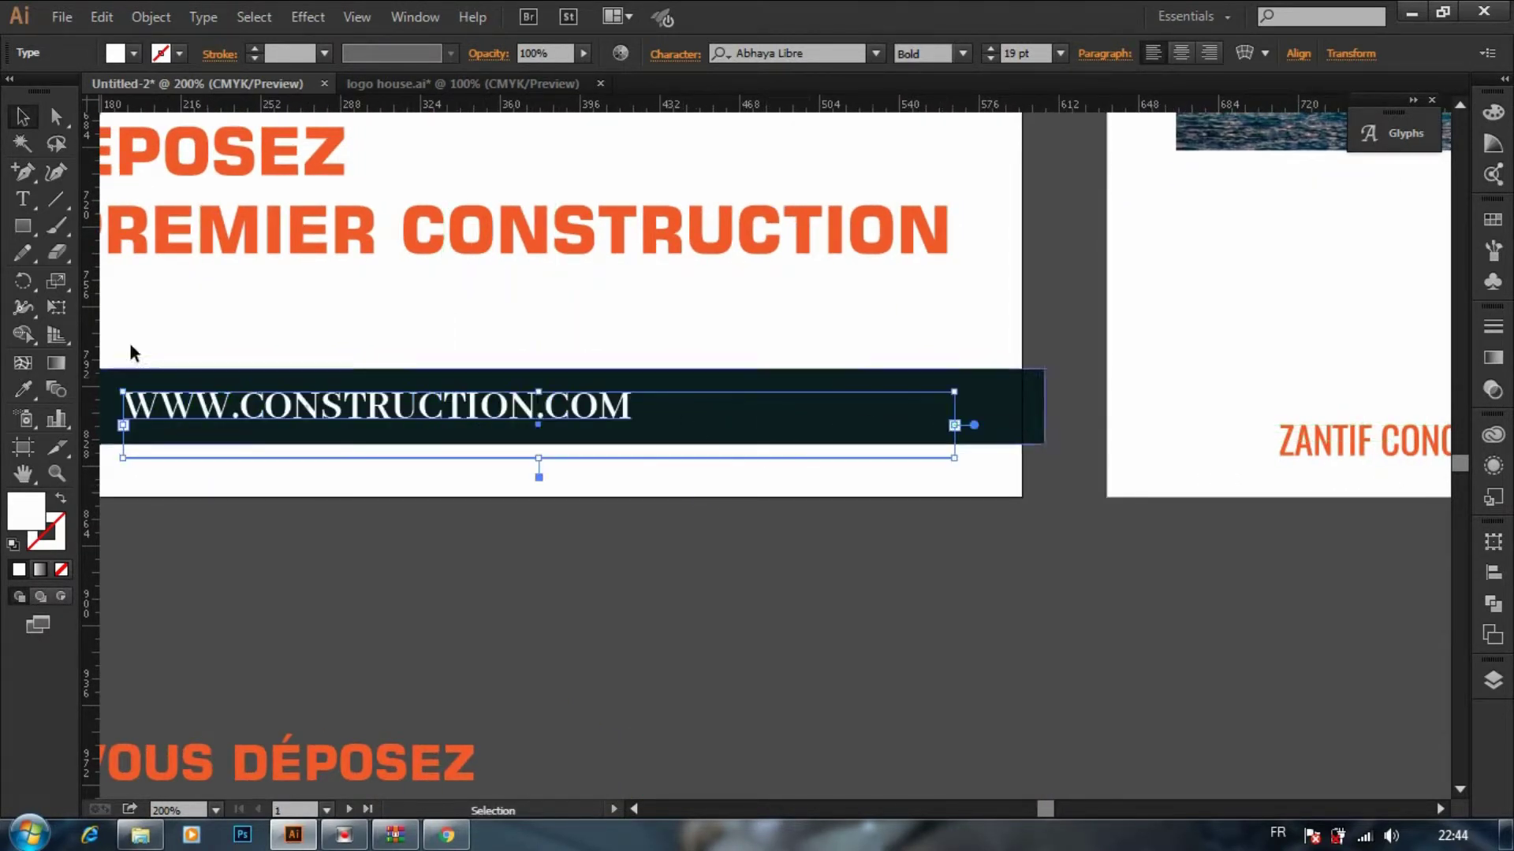
click(23, 171)
click(23, 199)
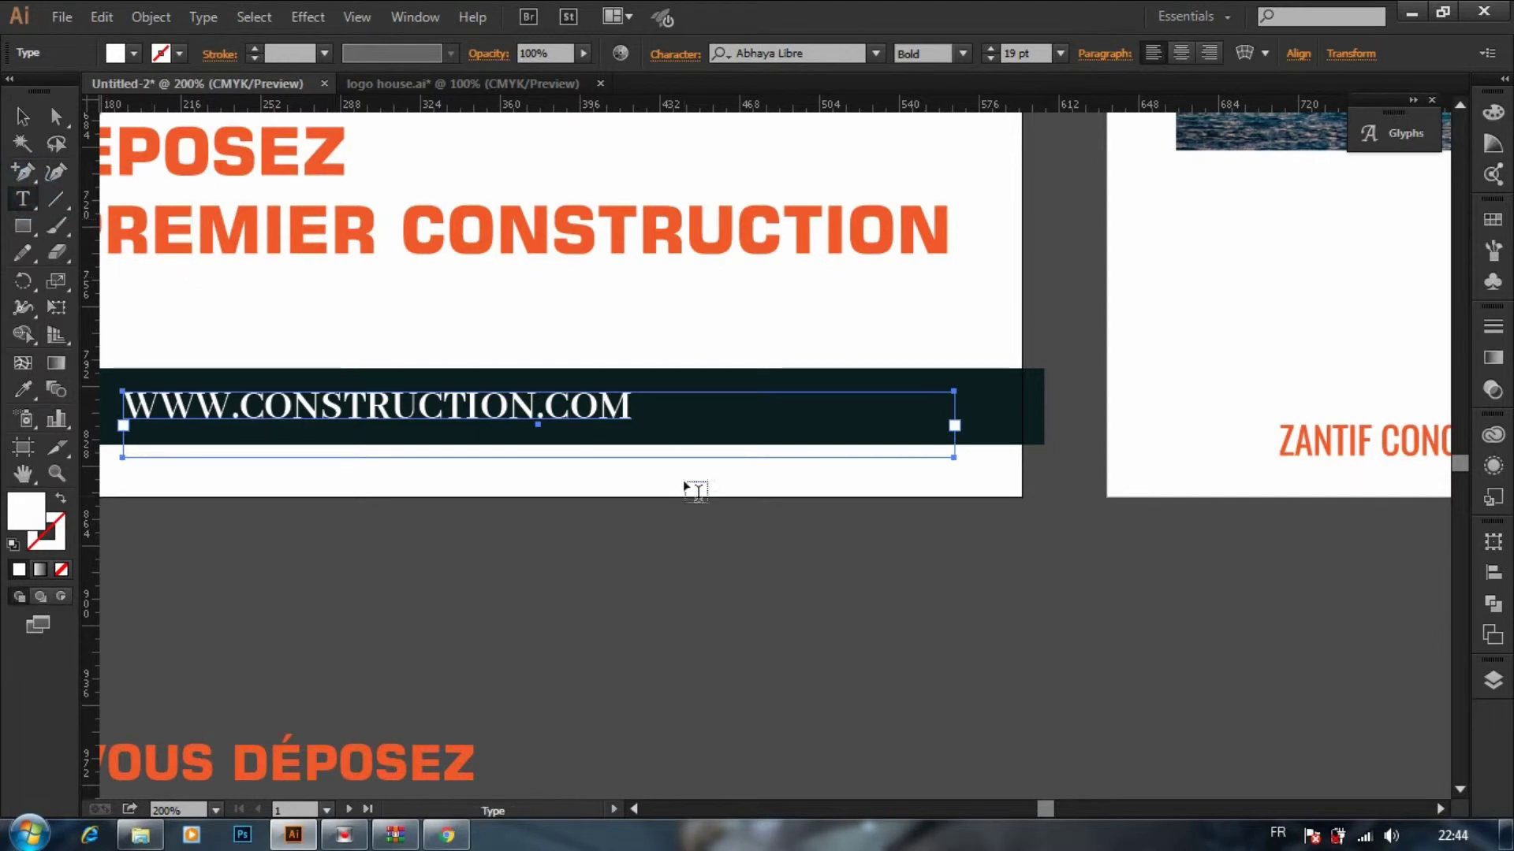
click(596, 407)
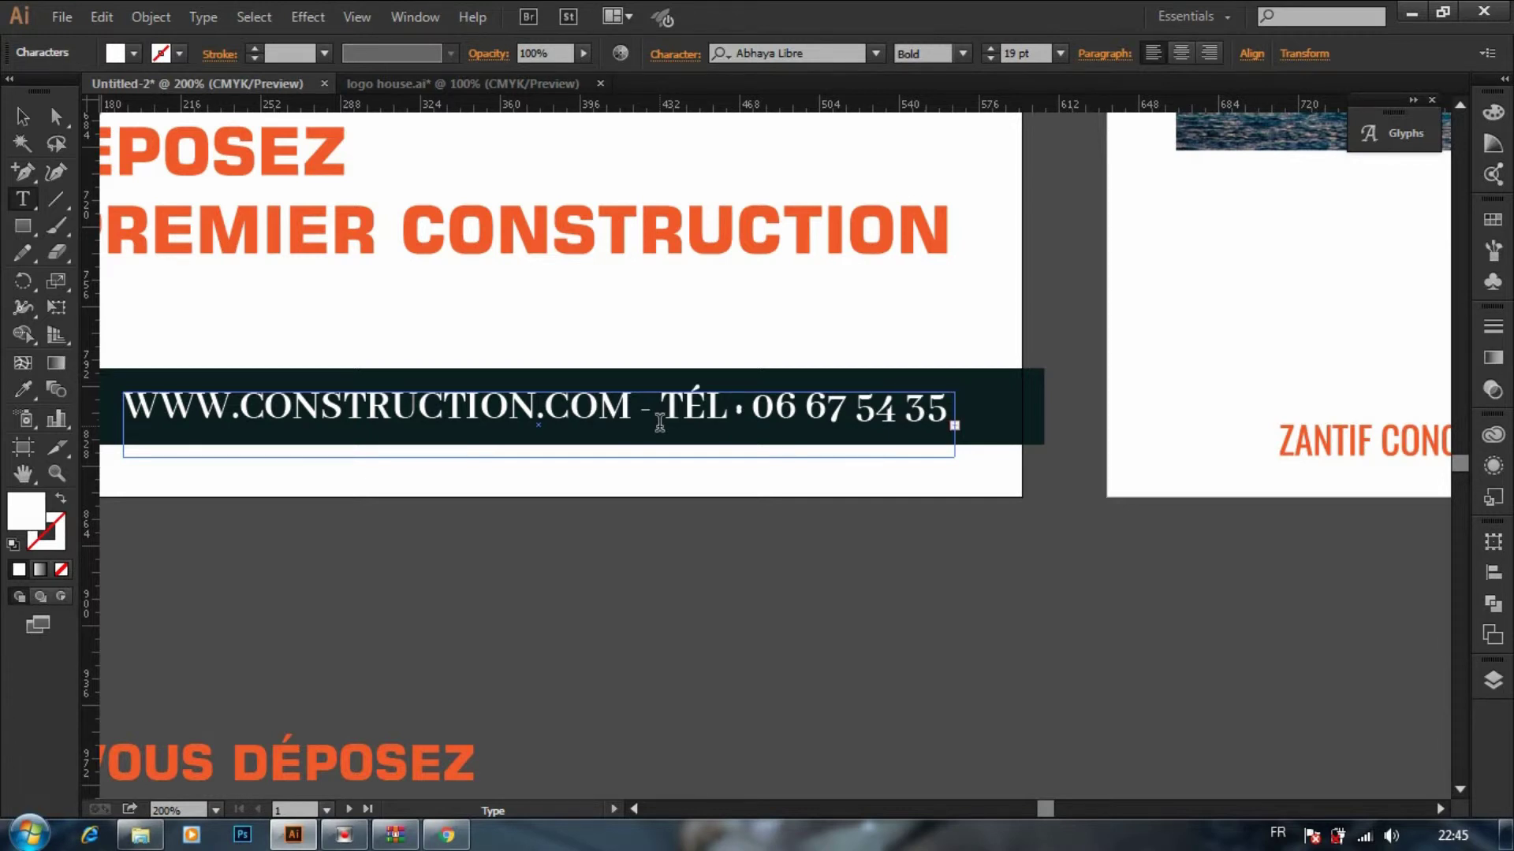
click(22, 116)
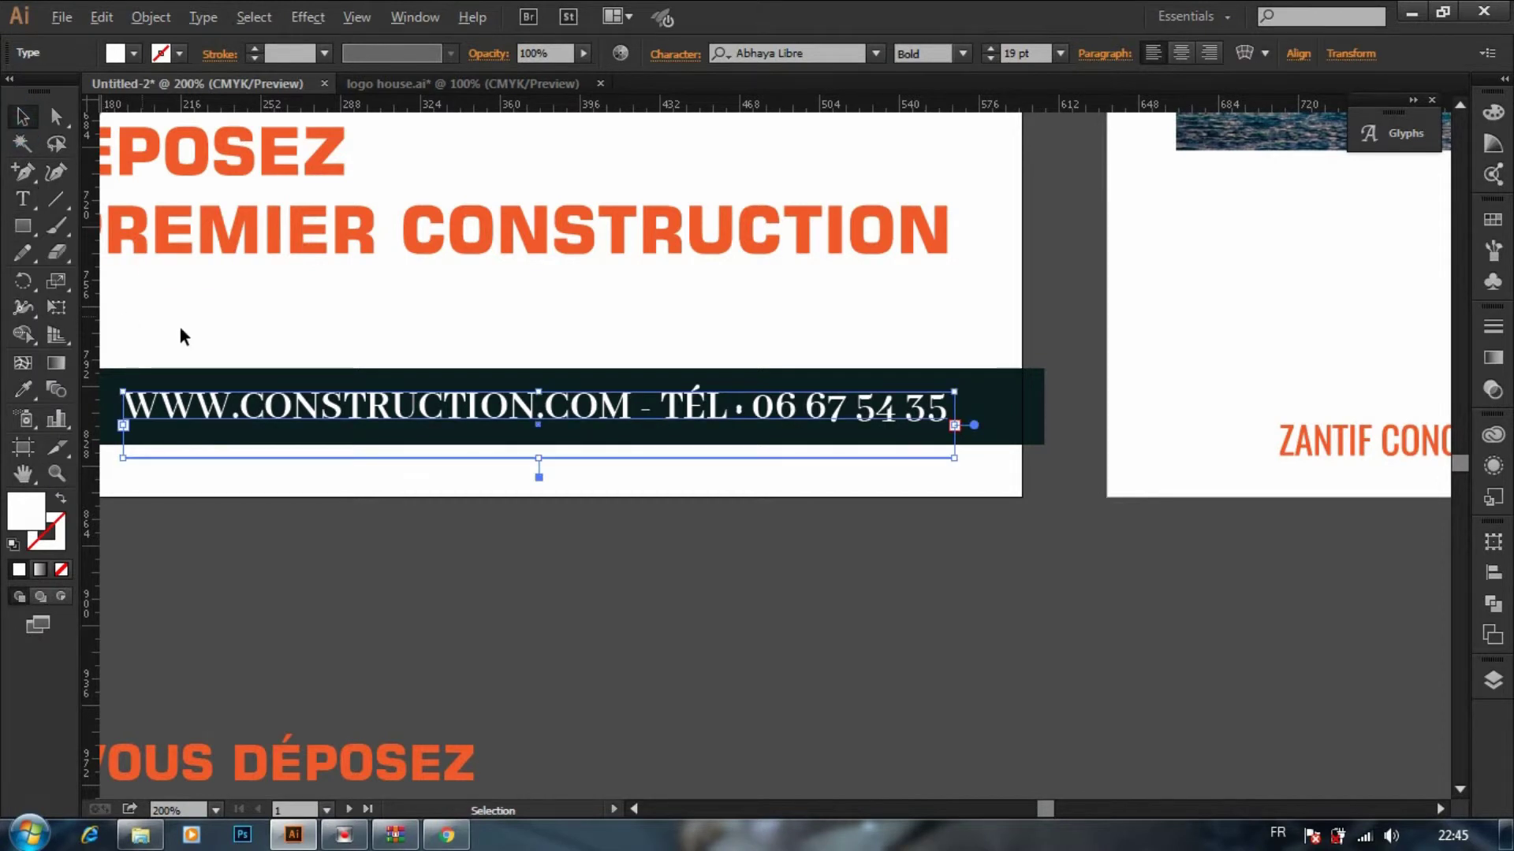
scroll(178, 323, down, 1)
scroll(511, 390, left, 3)
click(511, 390)
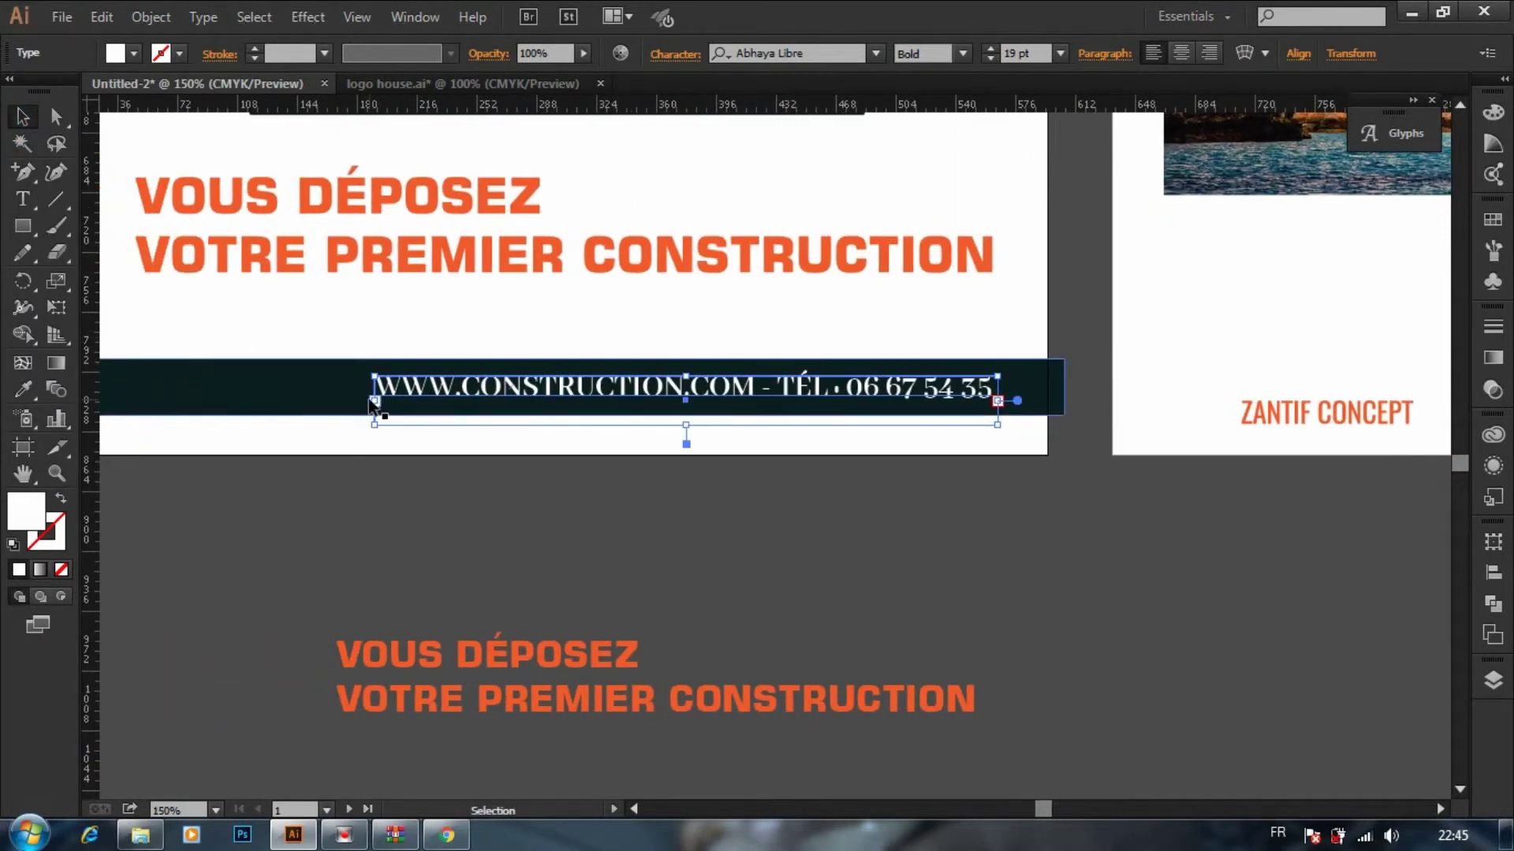
click(392, 390)
drag(395, 394, 217, 395)
scroll(294, 310, down, 1)
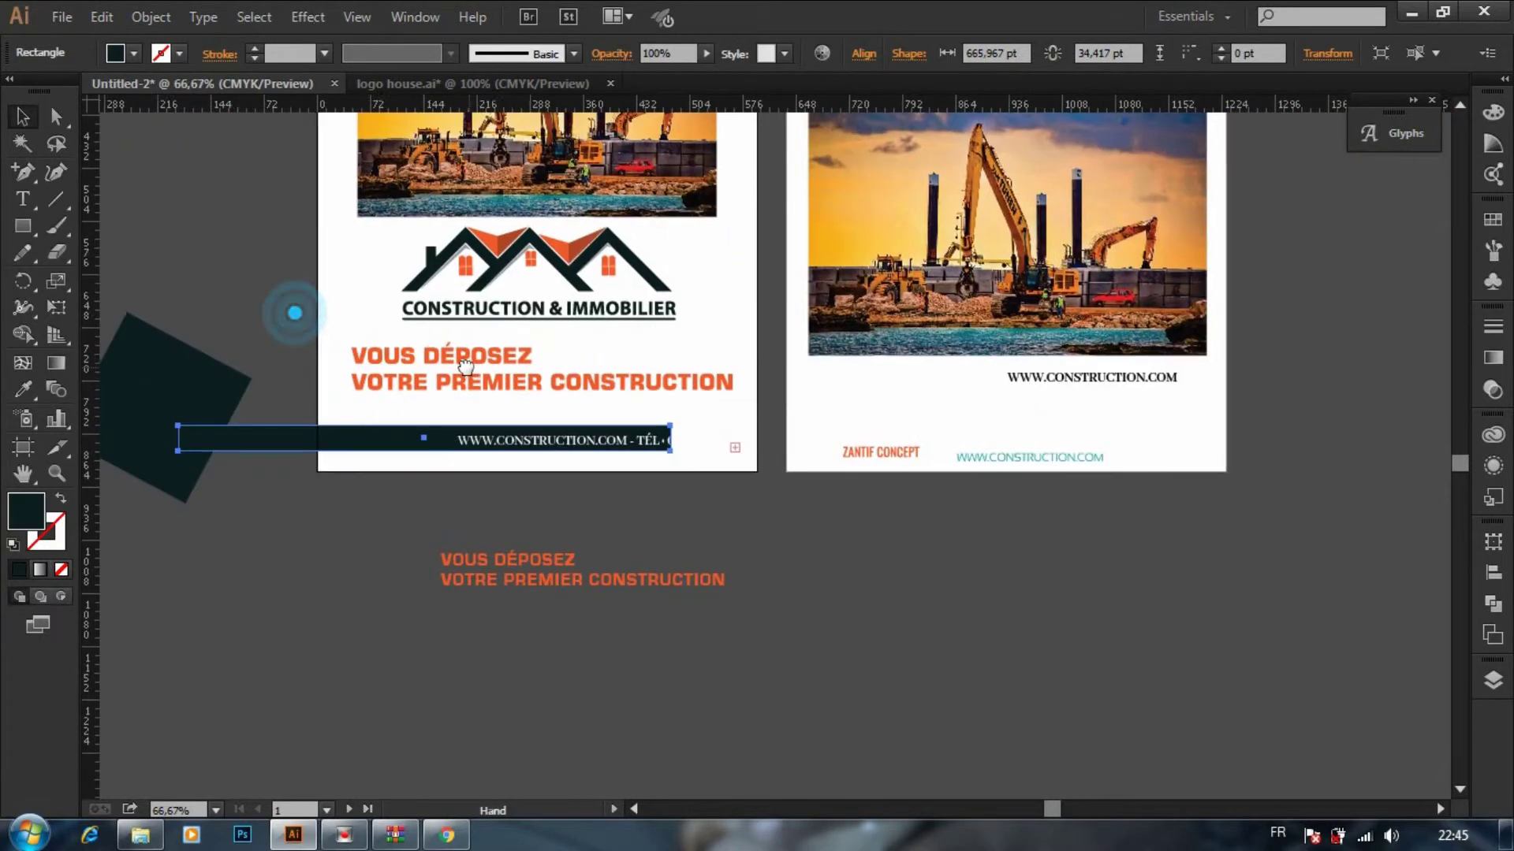
key(ctrl+z)
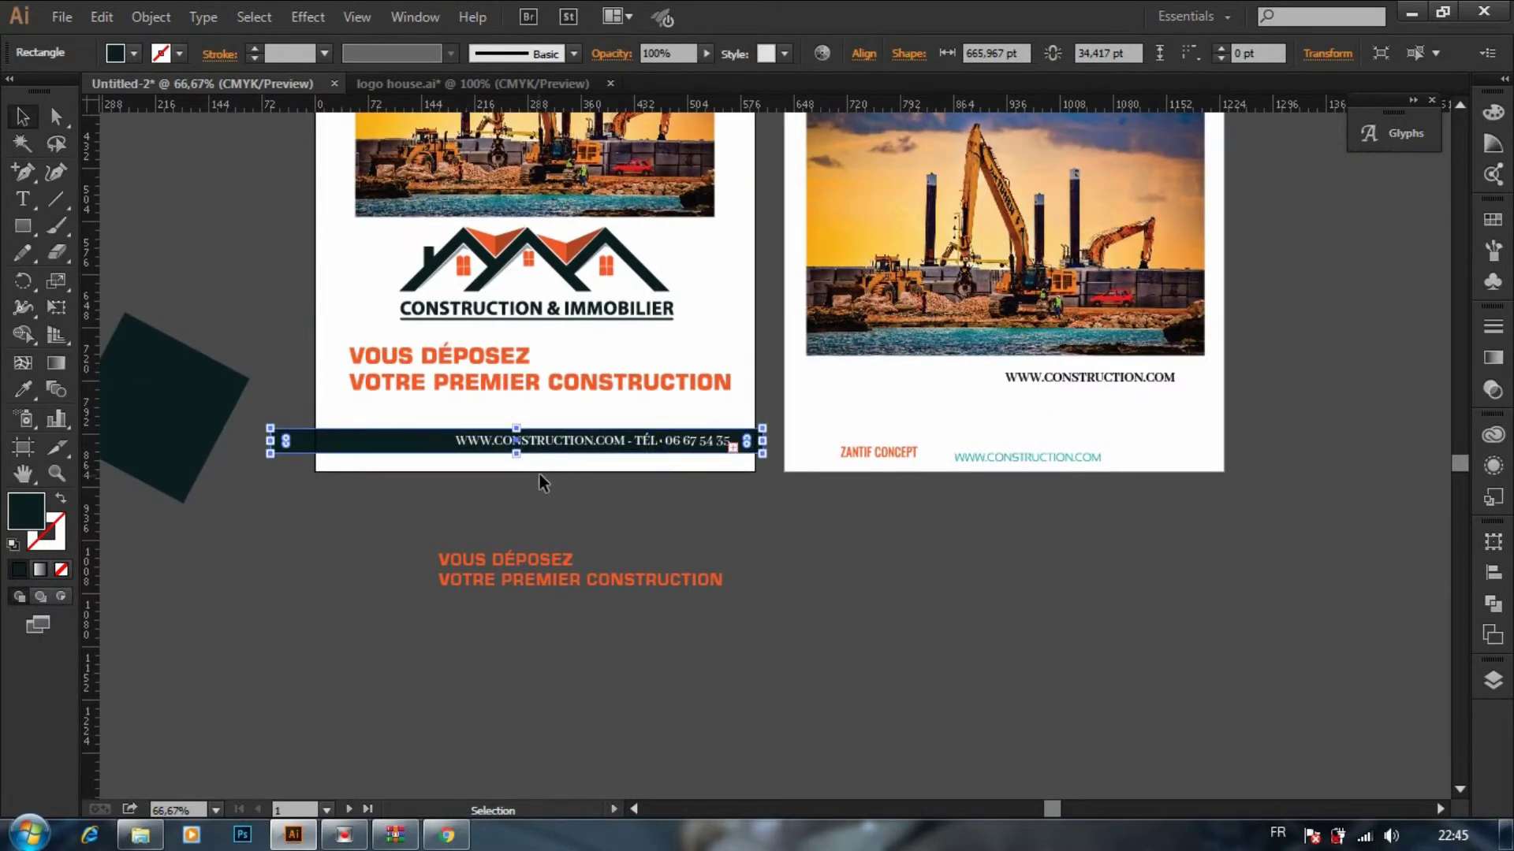
Step: Extend the contact line's text frame to the left until the whole phone number fits, and convert the text to outlines
scroll(539, 475, up, 2)
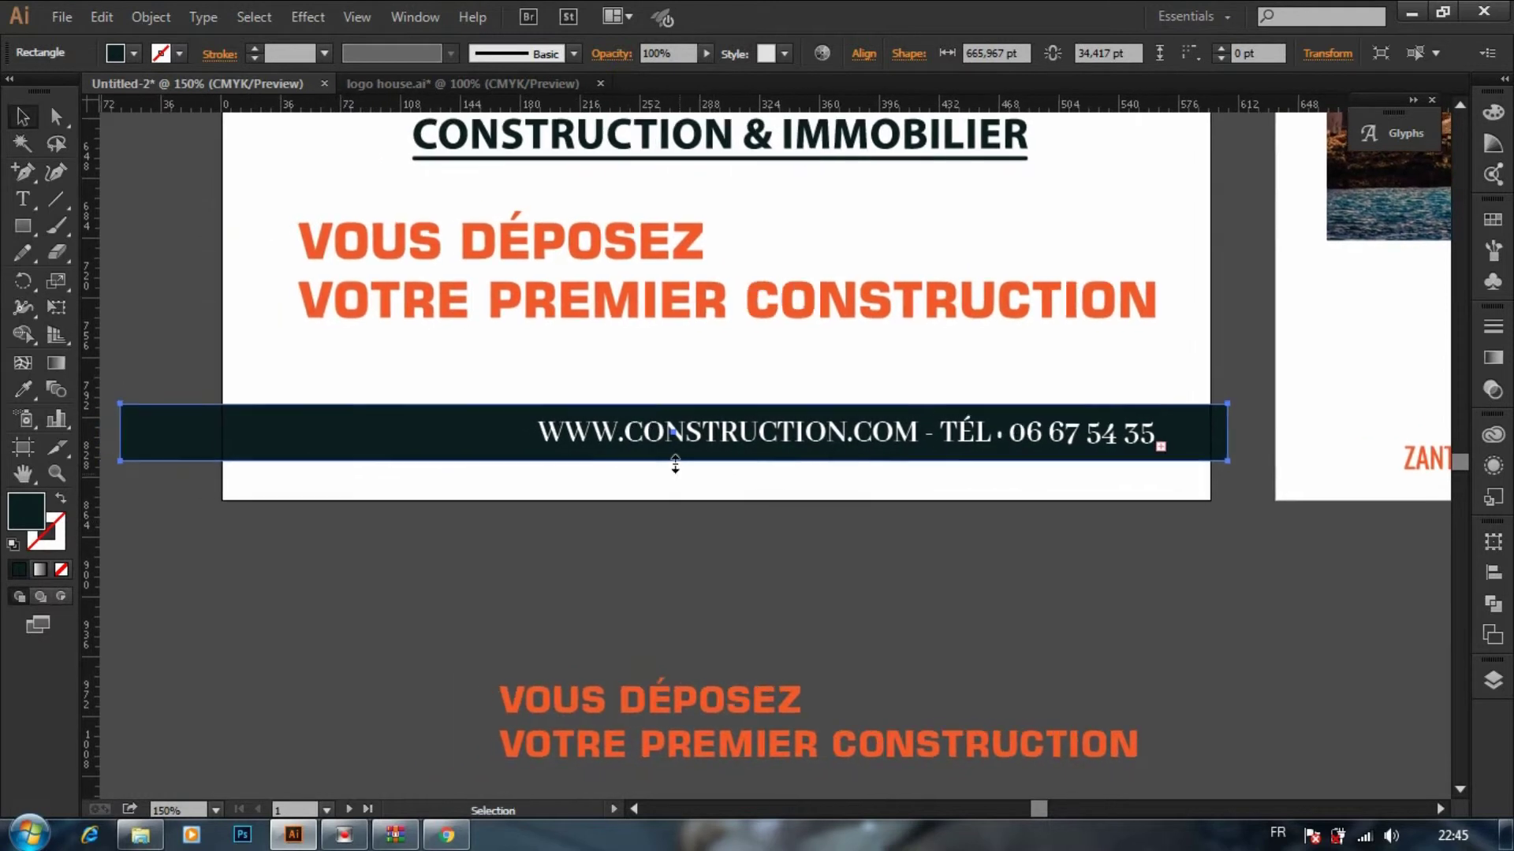
click(662, 442)
drag(536, 445, 364, 444)
right_click(795, 446)
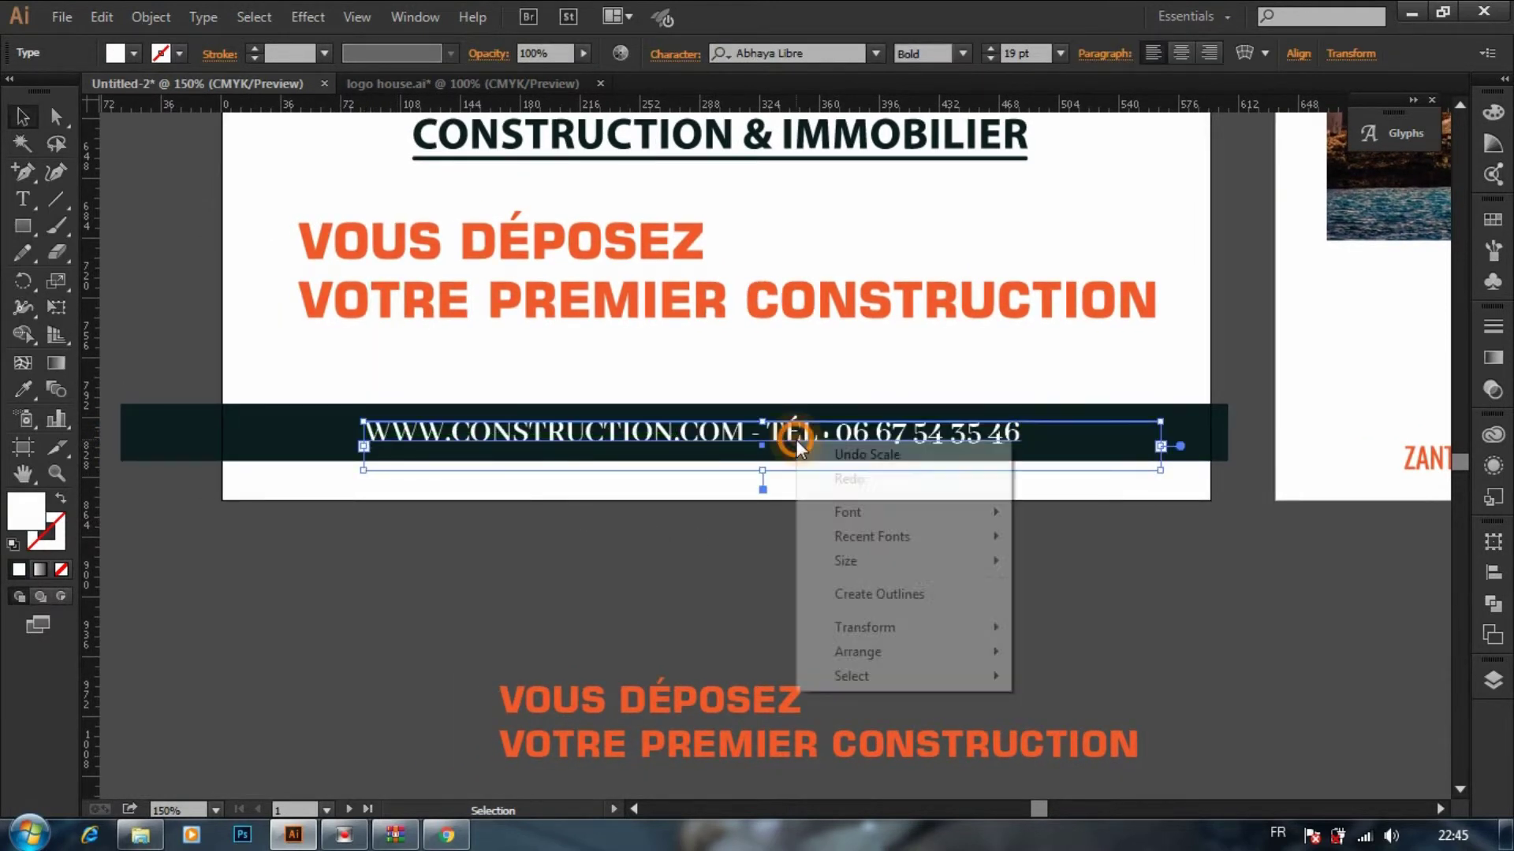
click(877, 595)
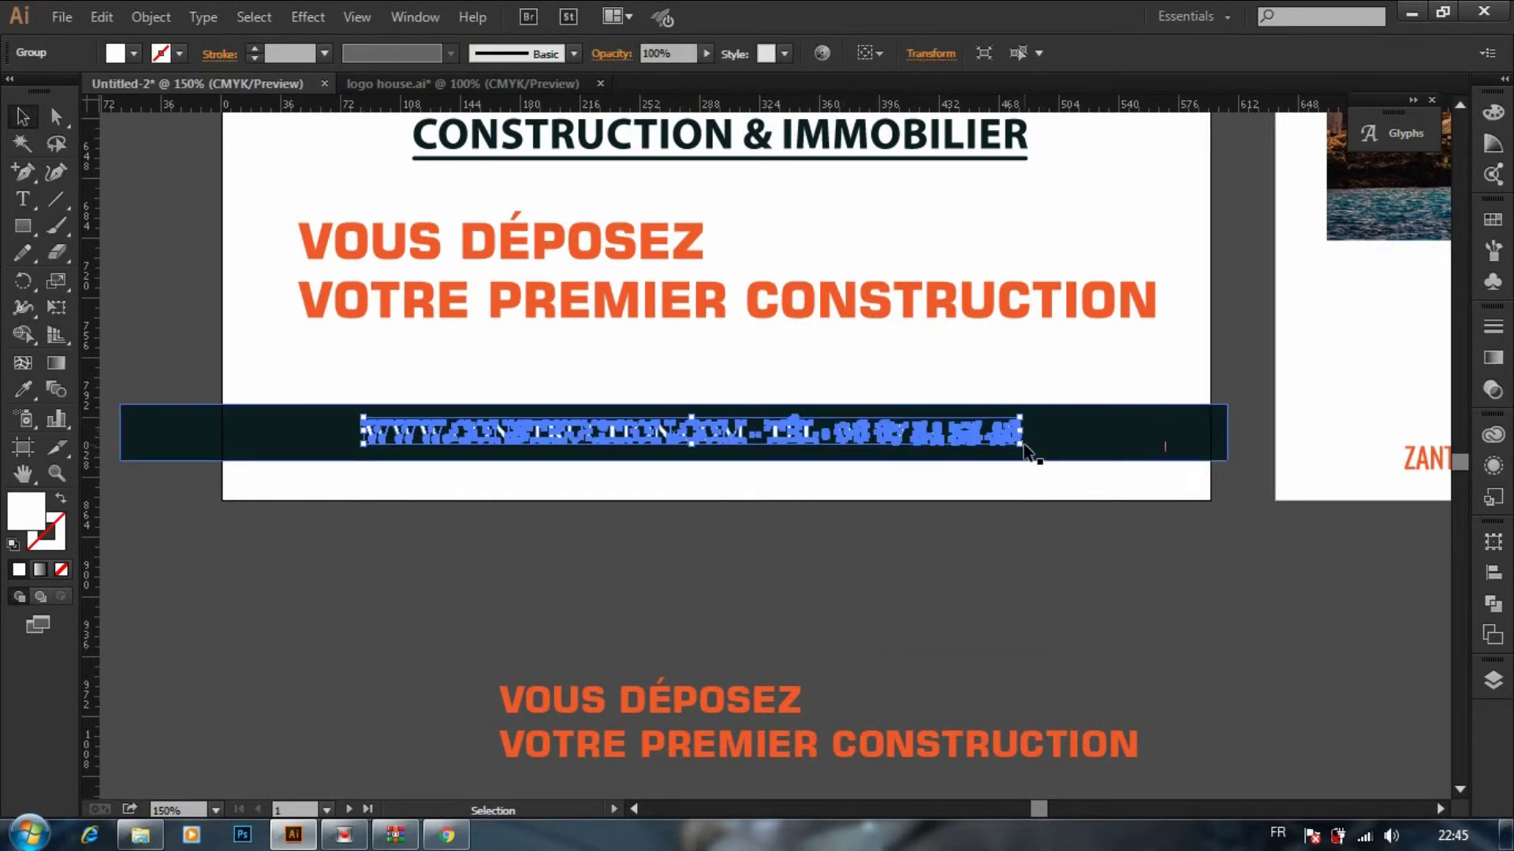
Step: Scale the outlined contact line down slightly and centre it on the dark bar
drag(1019, 446, 972, 446)
click(689, 483)
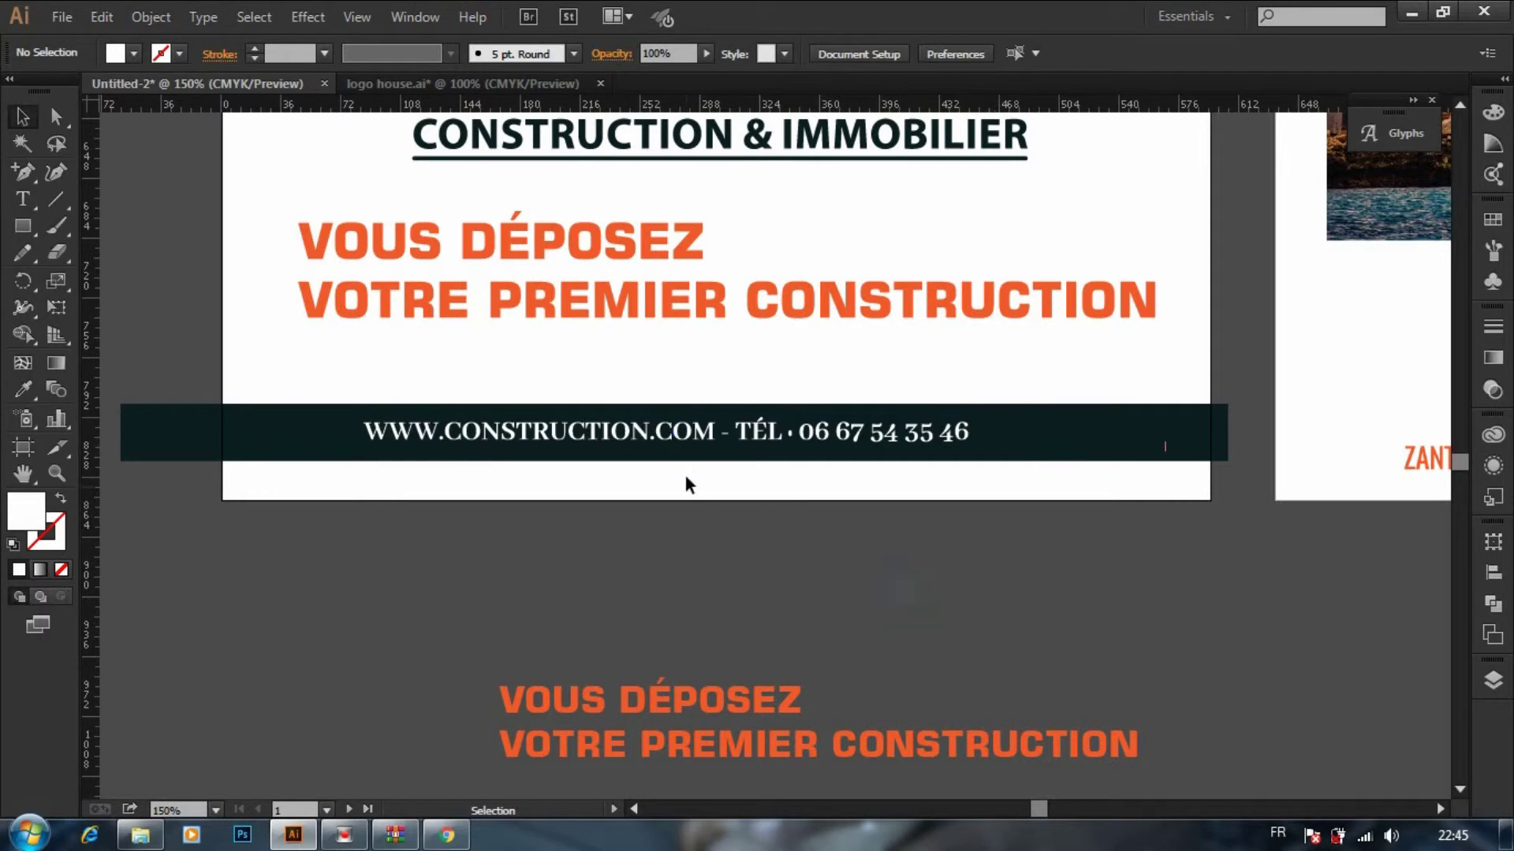
drag(689, 443, 726, 443)
click(873, 575)
Step: Move the orange "ZANTIF CONCEPT" text to just above the right end of the dark bar and scale it down
drag(1431, 462, 1056, 380)
drag(1193, 392, 1116, 392)
click(1253, 345)
click(489, 517)
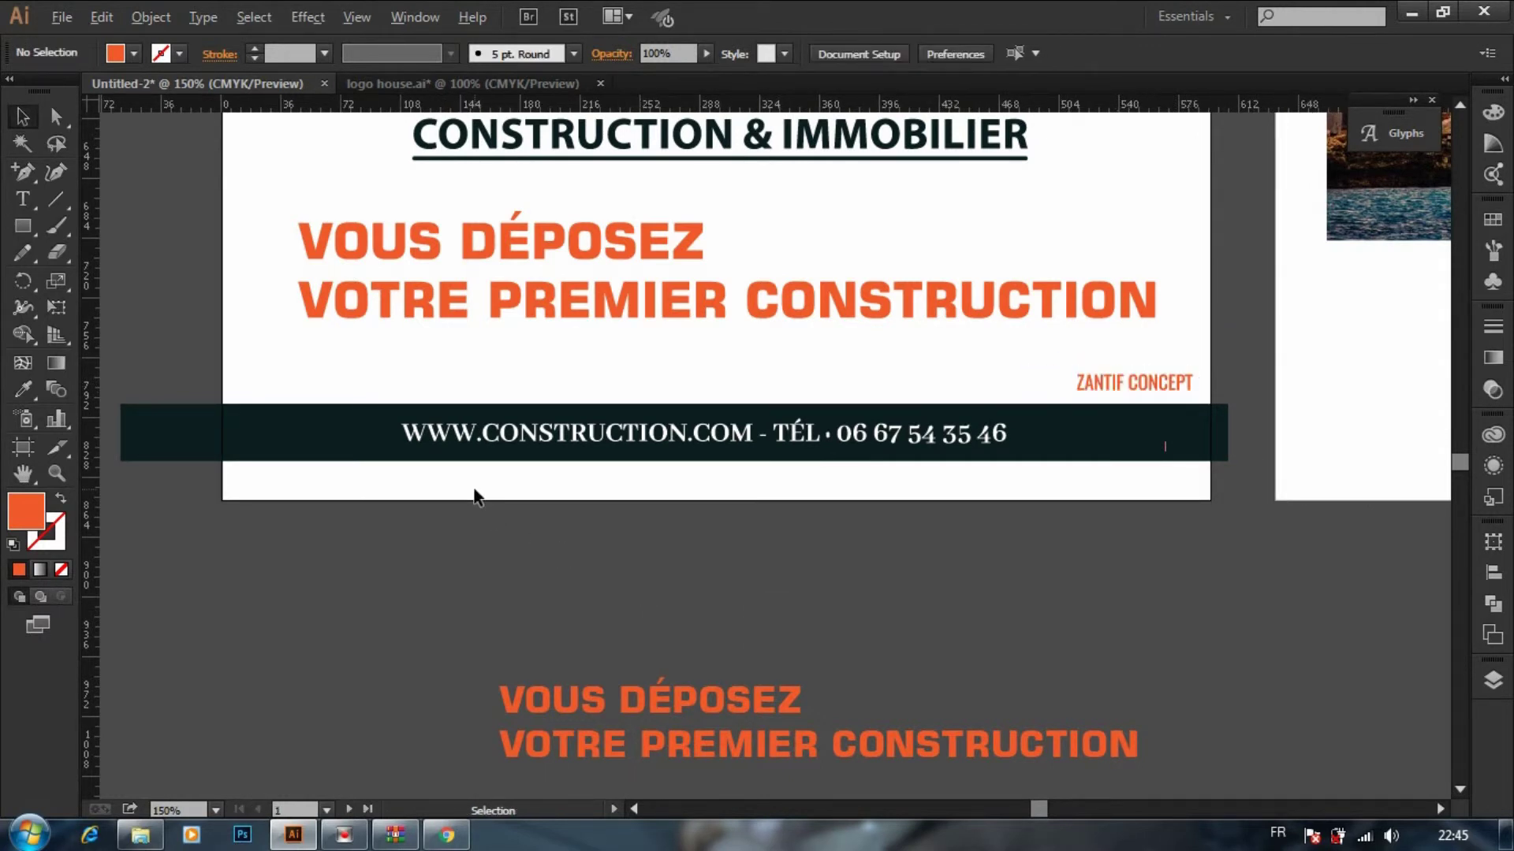
Step: Move the dark rotated square up and right so it overlaps the left page's left edge beside the coloured roof logo
drag(584, 296, 759, 479)
scroll(462, 480, down, 1)
drag(231, 609, 389, 473)
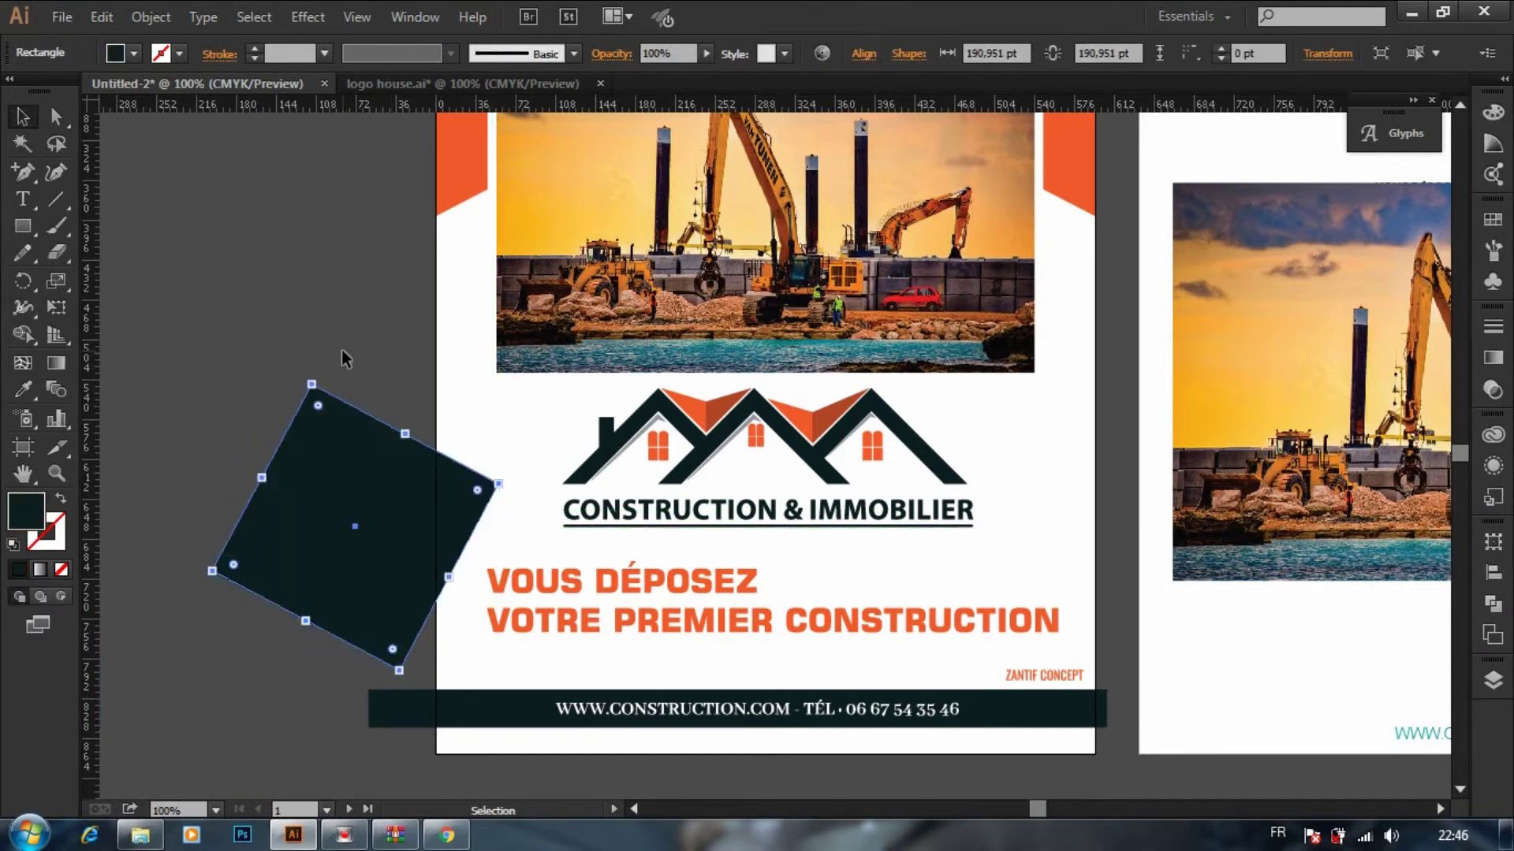
drag(347, 347, 253, 390)
Step: Duplicate the dark rotated square between the two pages and recolour the copy with the brownish-orange swatch sampled by Eyedropper
drag(210, 514, 993, 424)
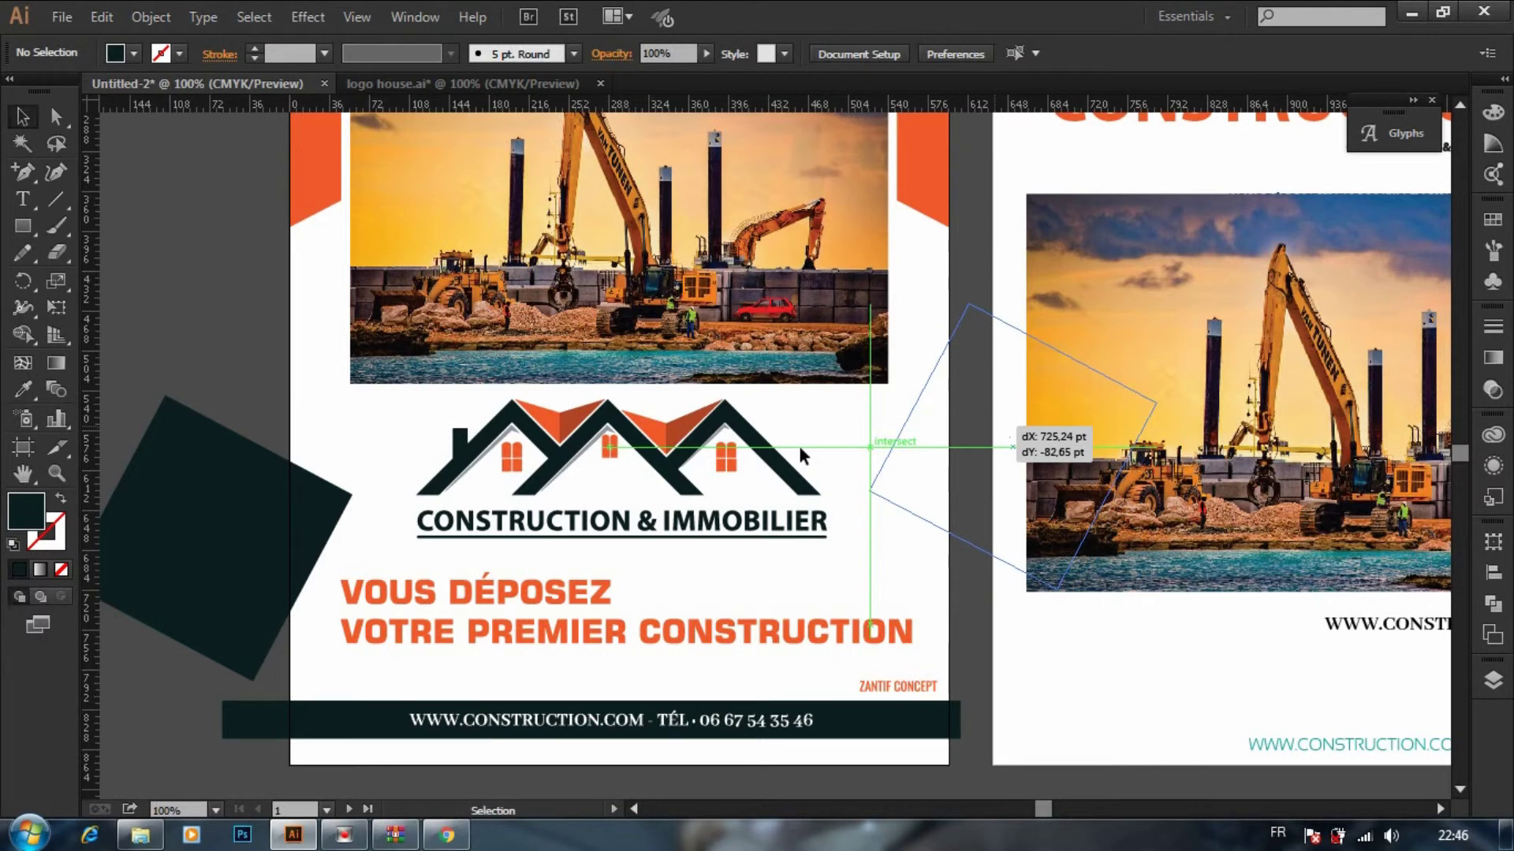
click(22, 389)
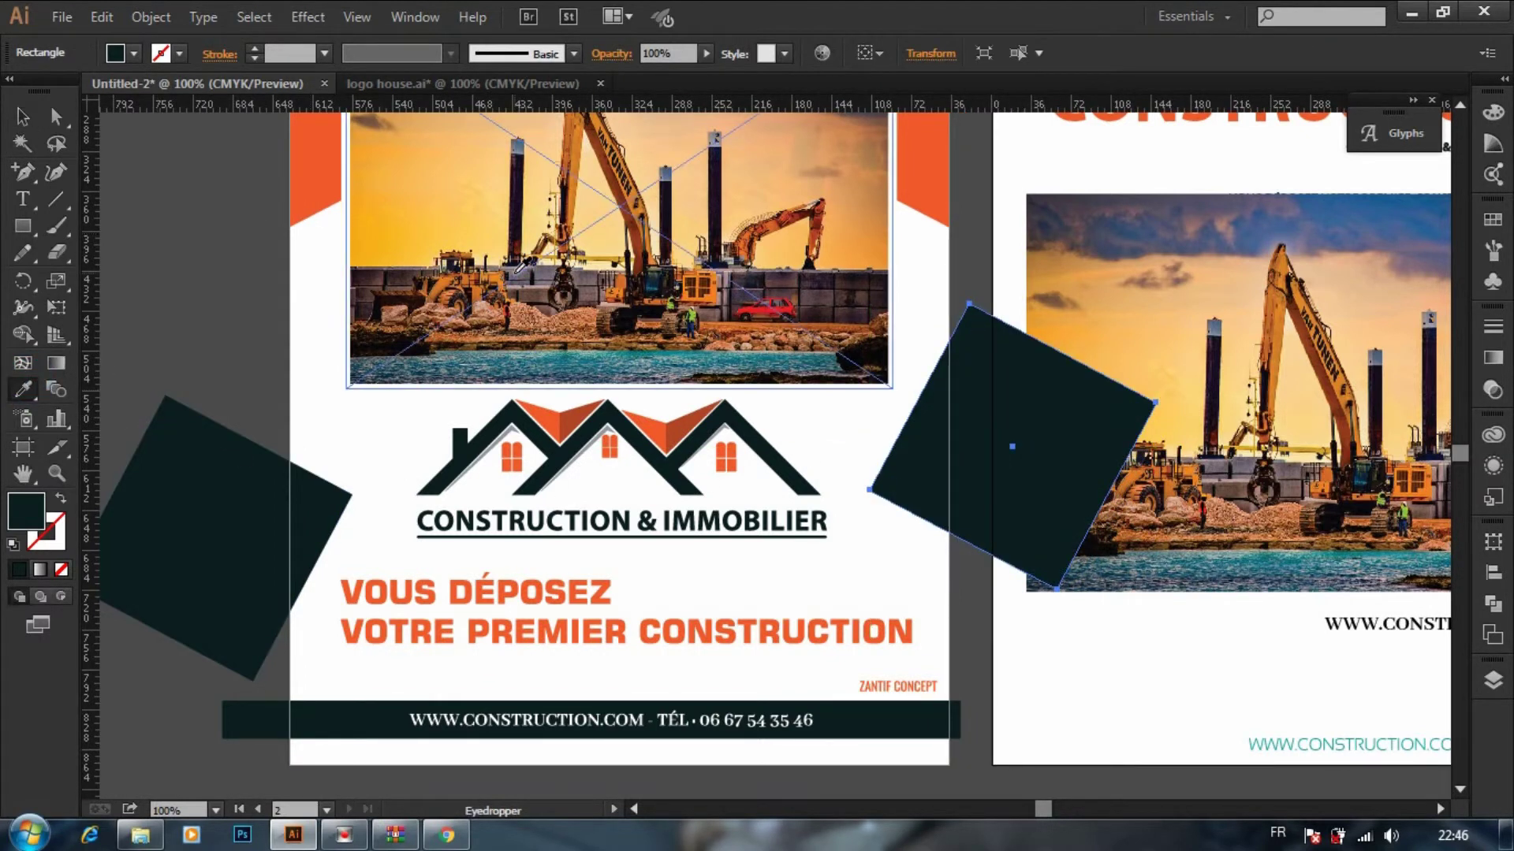
scroll(862, 274, up, 4)
scroll(862, 274, down, 1)
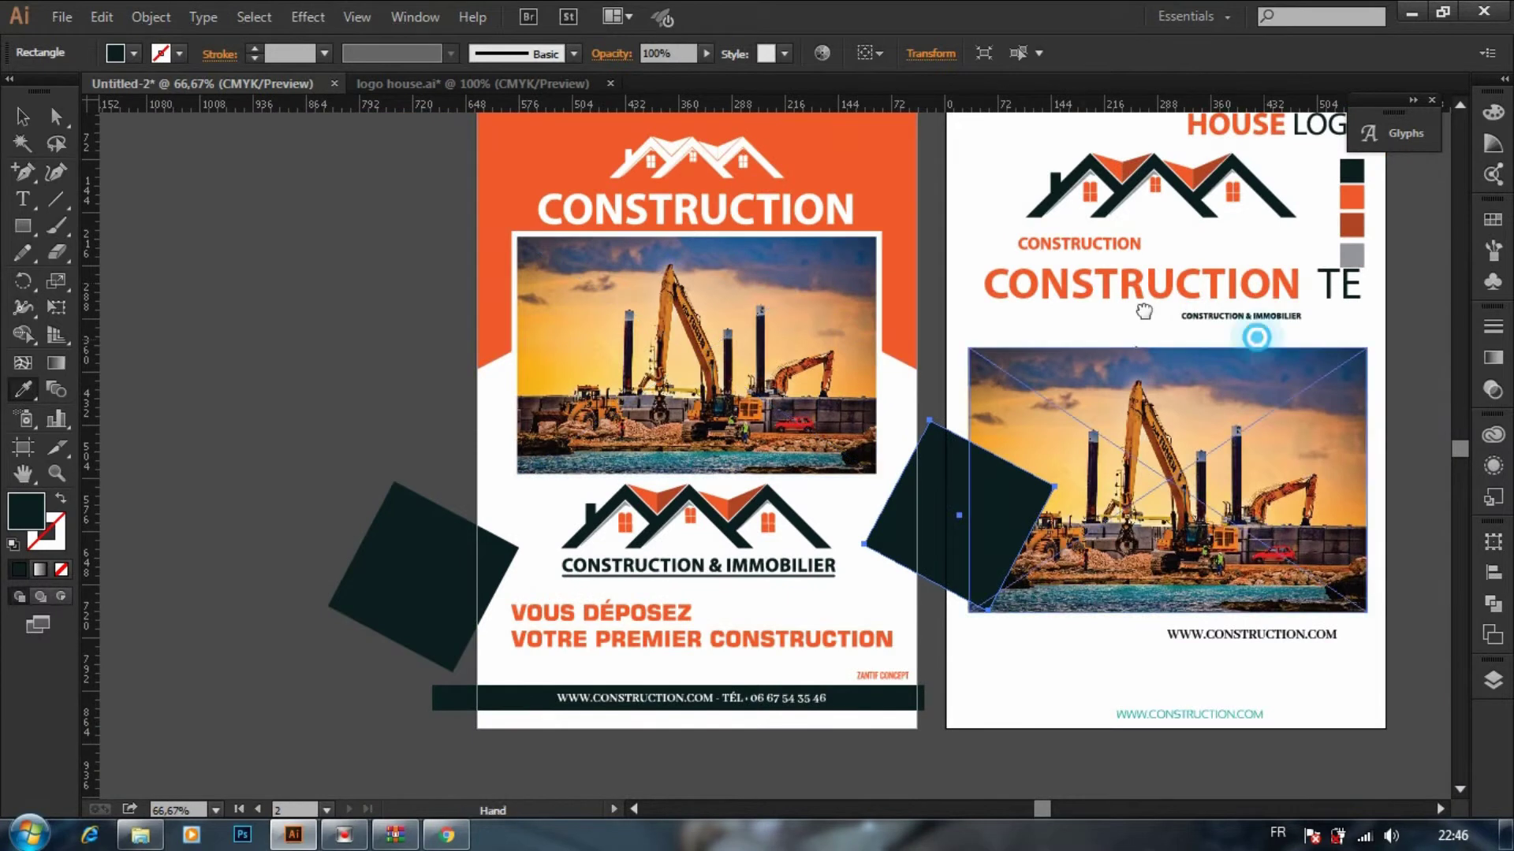
drag(1254, 346, 1045, 293)
click(1115, 167)
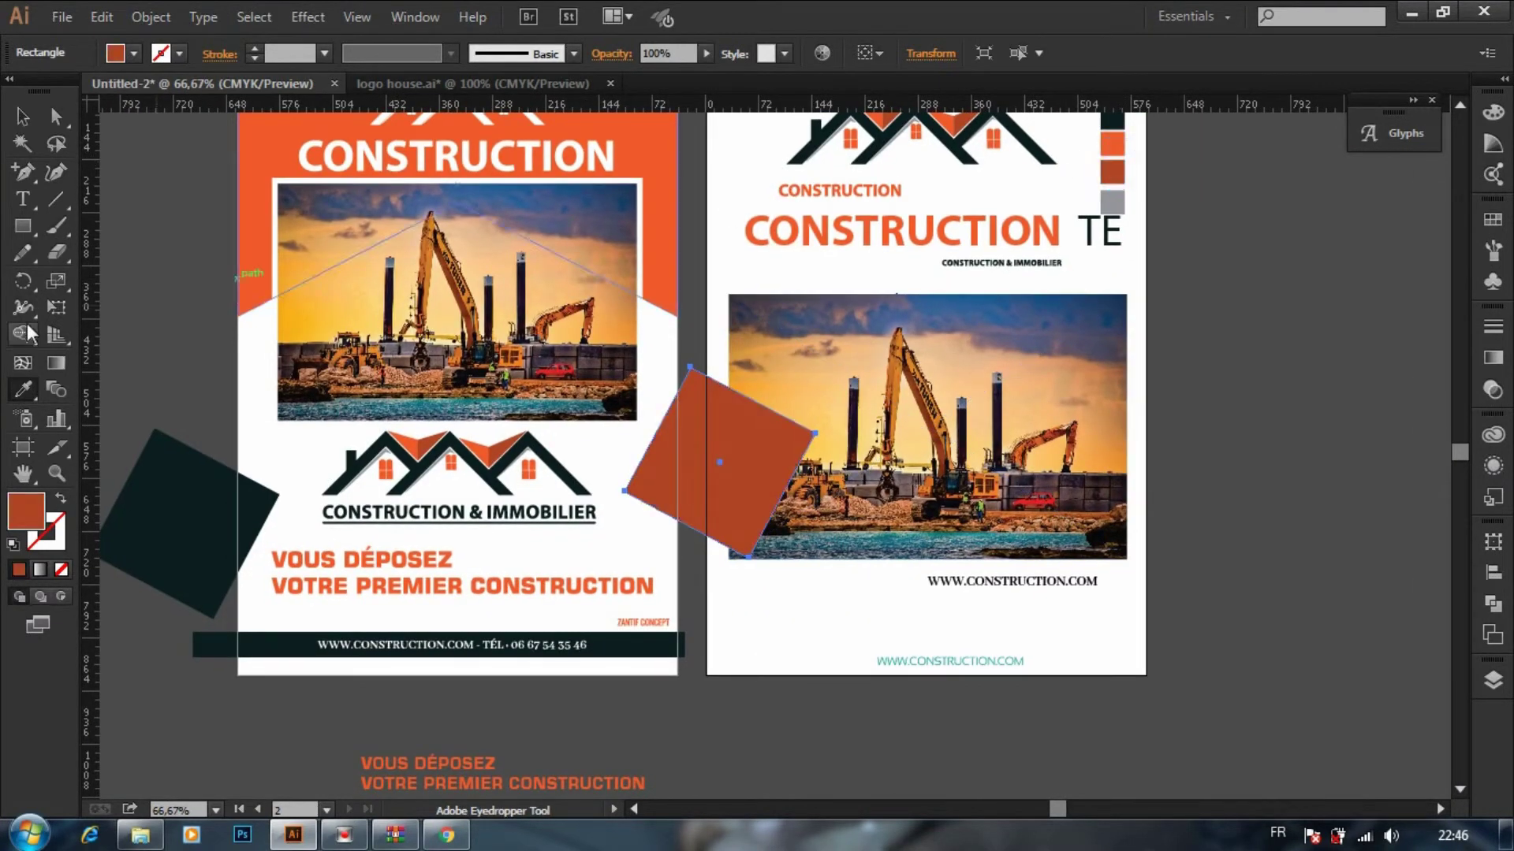
Step: Delete the brownish-orange copy and the original dark rotated square
key(ctrl)
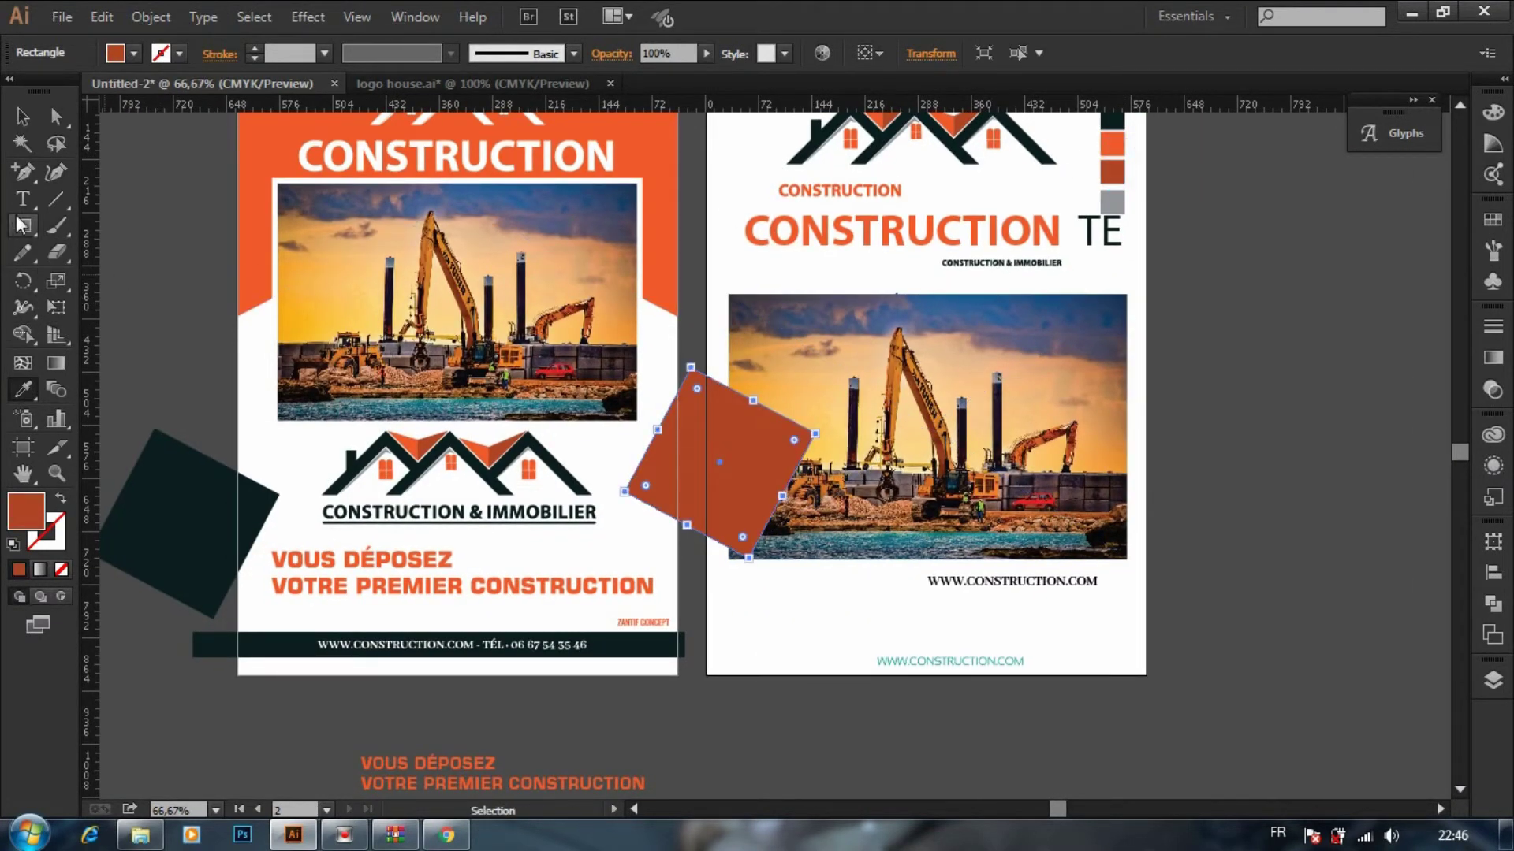
click(24, 117)
key(Delete)
drag(244, 531, 411, 598)
click(406, 601)
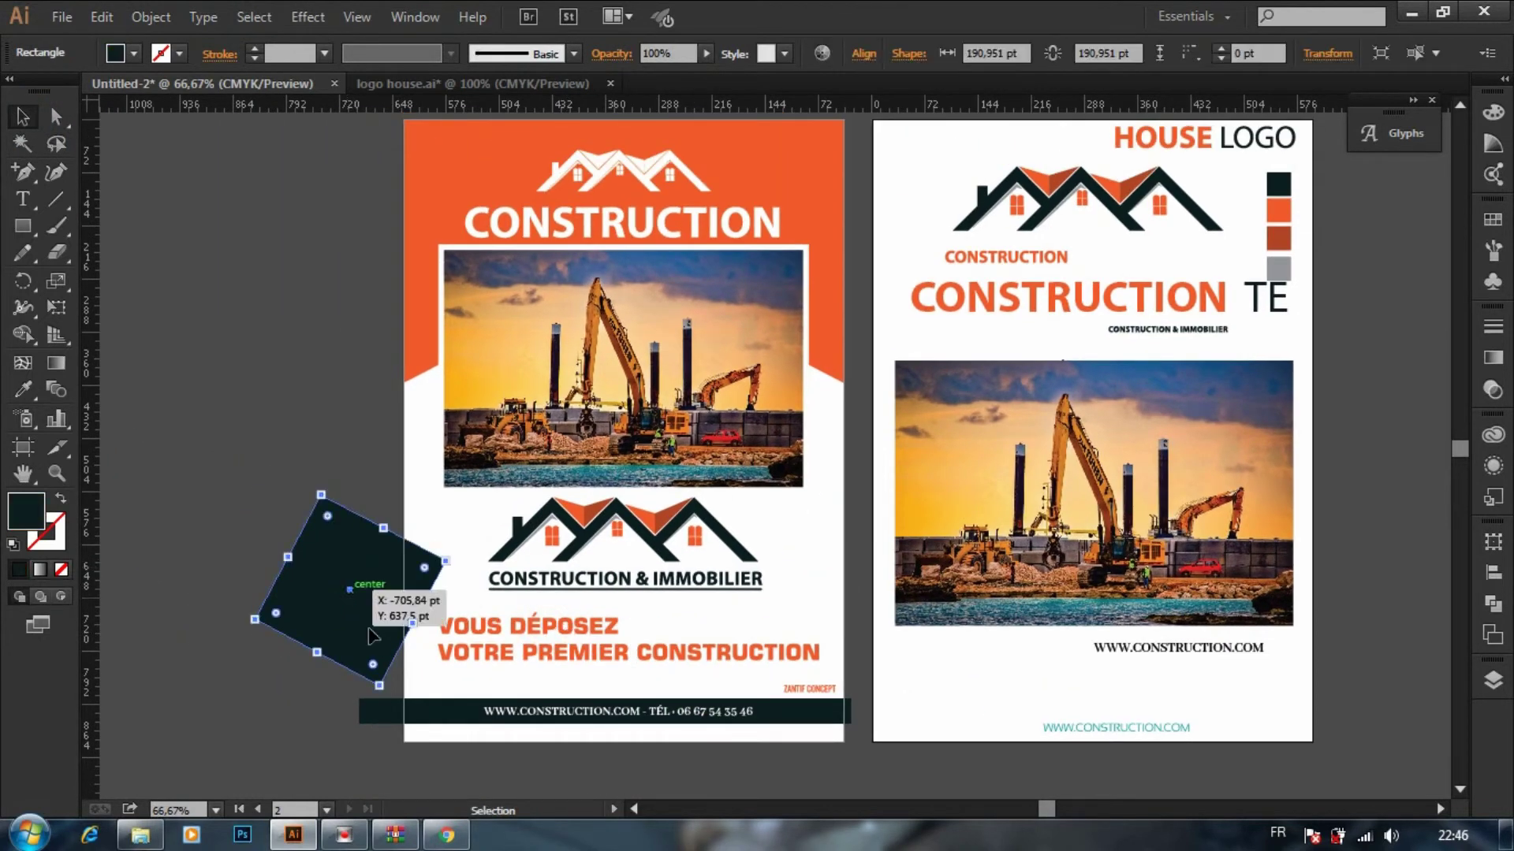
key(Delete)
mouse_move(385, 365)
mouse_down()
mouse_move(360, 437)
mouse_move(386, 391)
mouse_up()
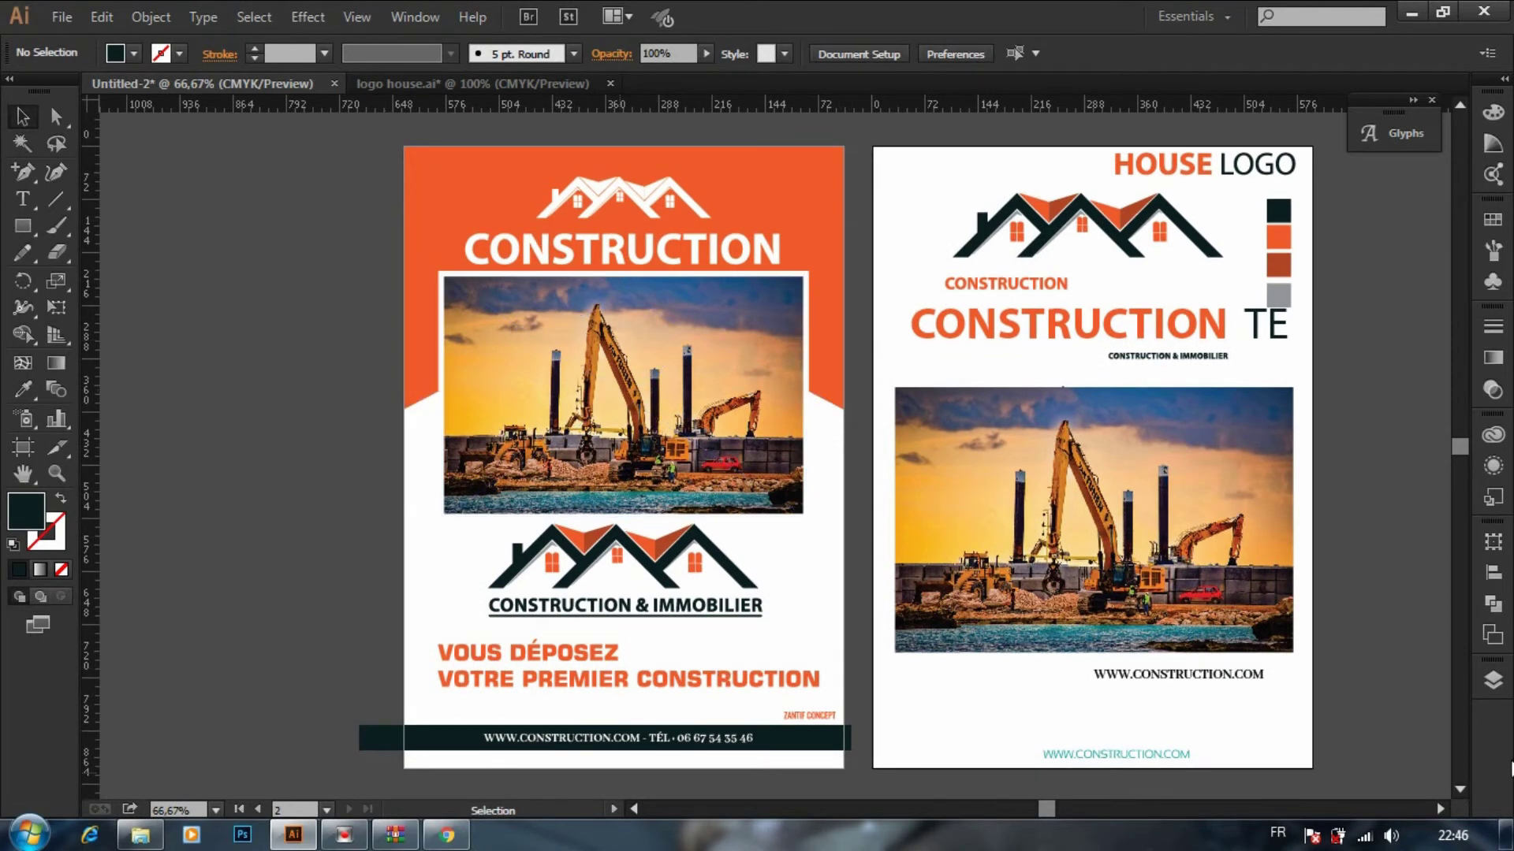